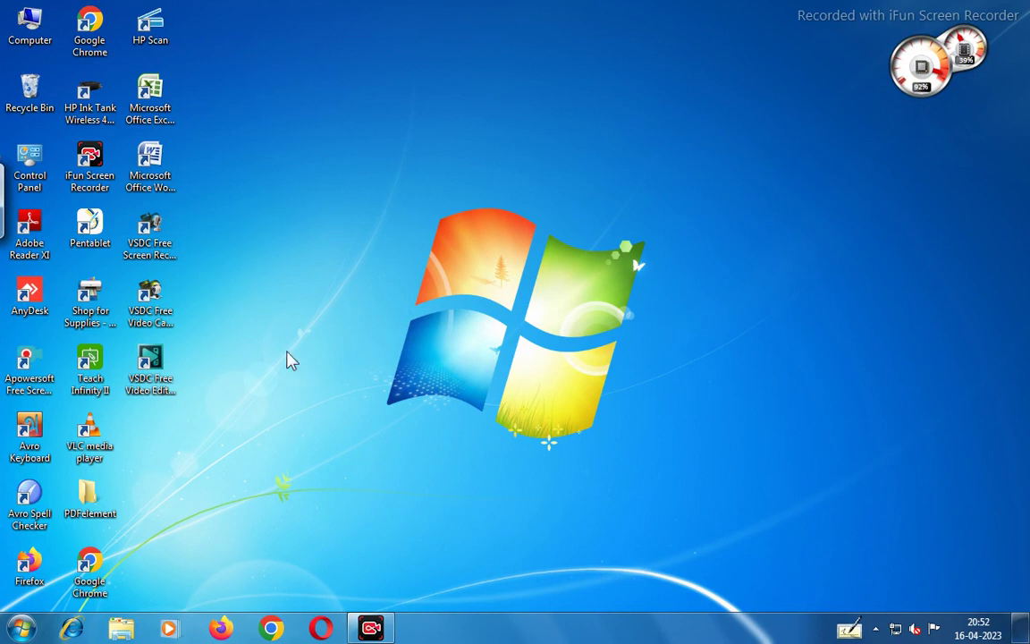
# Step: Search the installed programs for ONENOTE and open Microsoft Office OneNote 2007
pyautogui.click(20, 629)
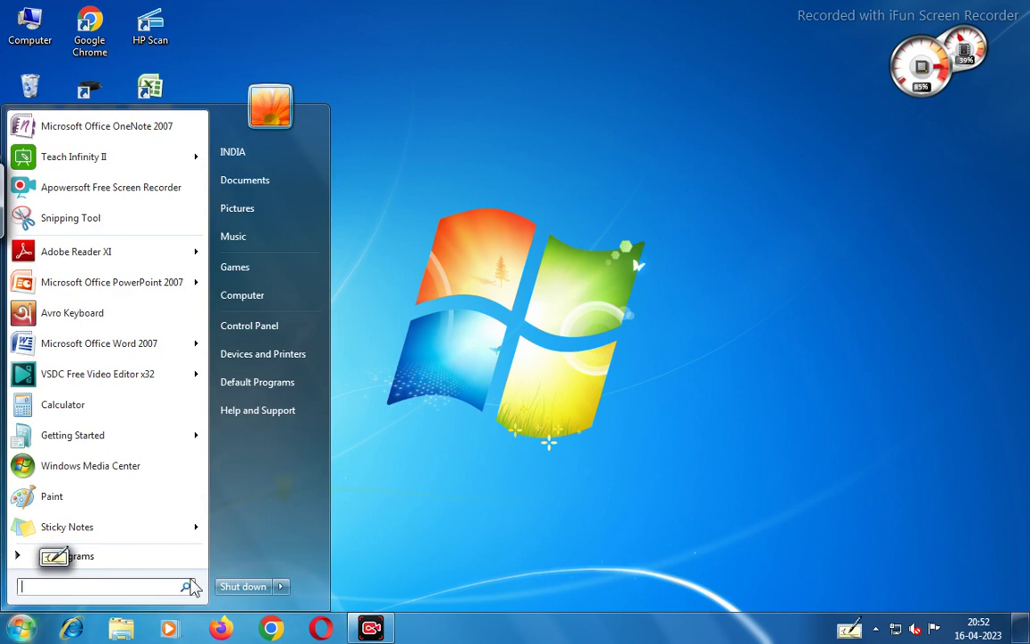
pyautogui.write('O')
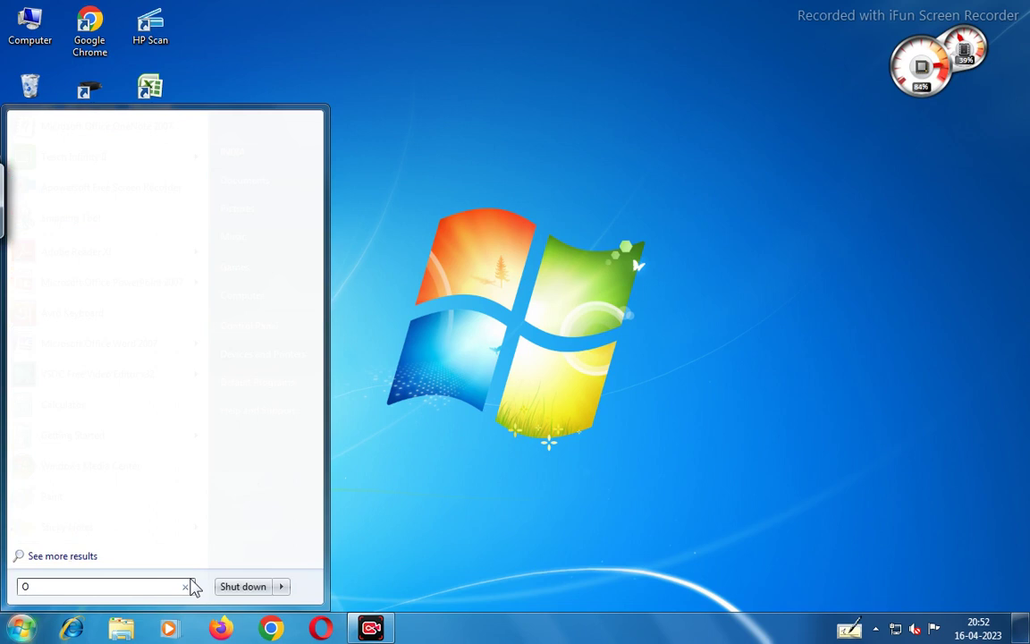
pyautogui.write('NEN')
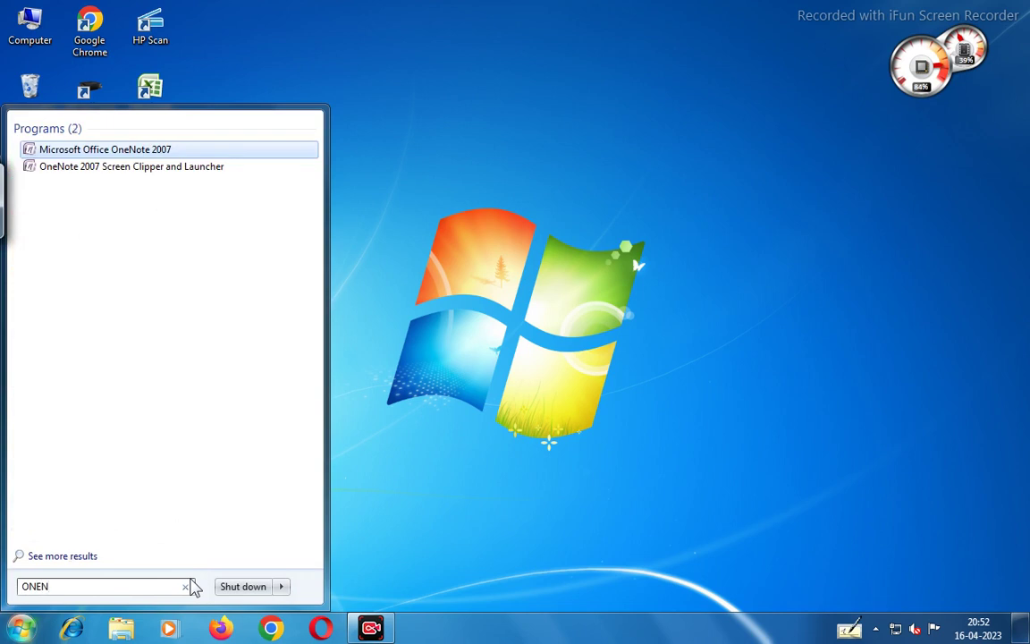
pyautogui.write('OTE')
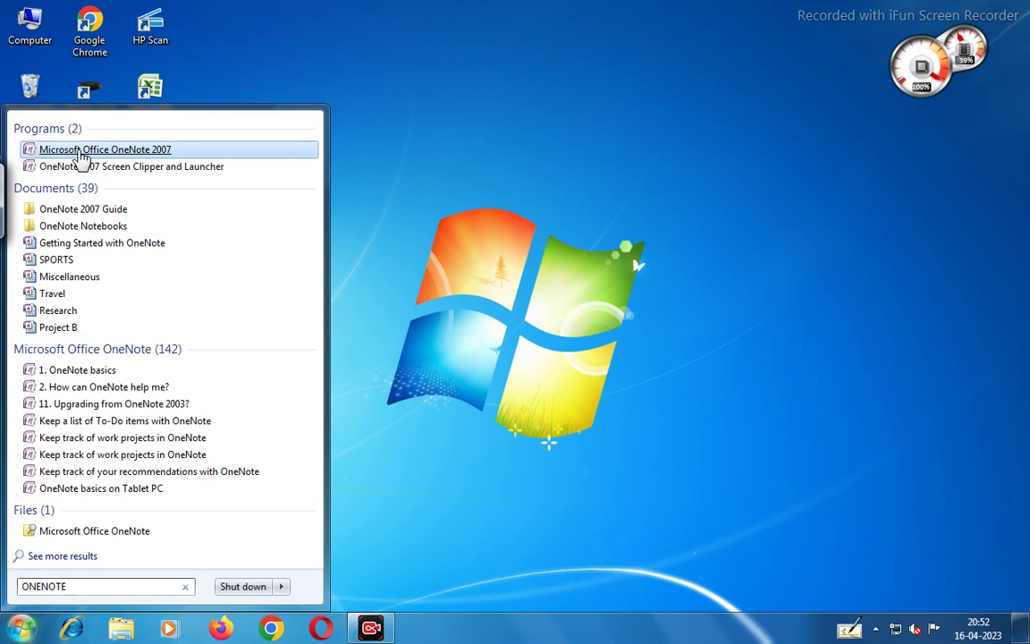
pyautogui.click(146, 152)
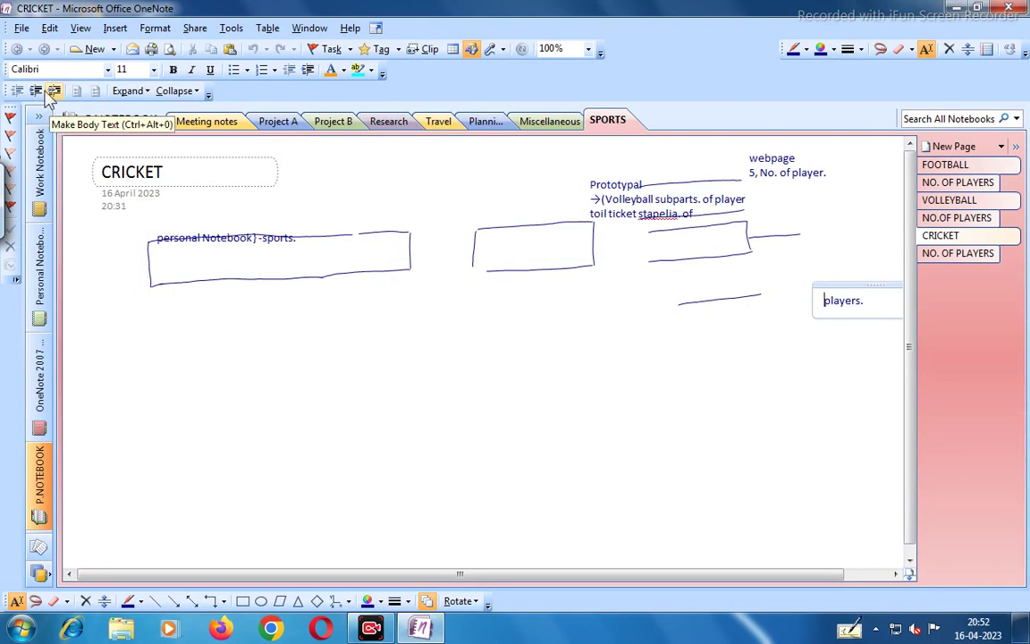
# Step: Start a new notebook named PERSONAL NOTEBOOK from the Blank template and give it the green colour
pyautogui.click(21, 29)
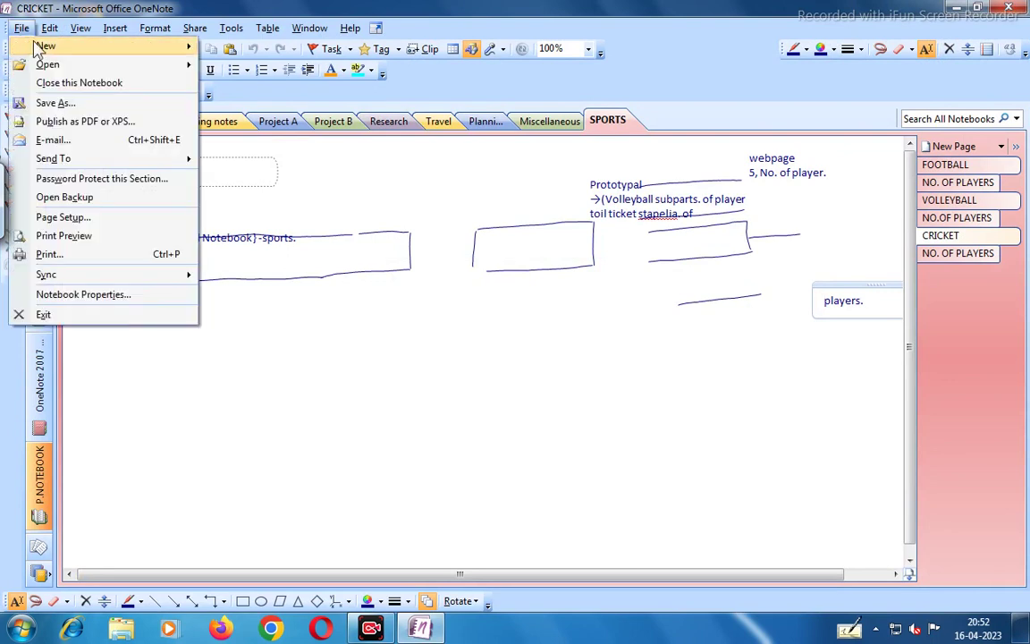
pyautogui.moveTo(39, 45)
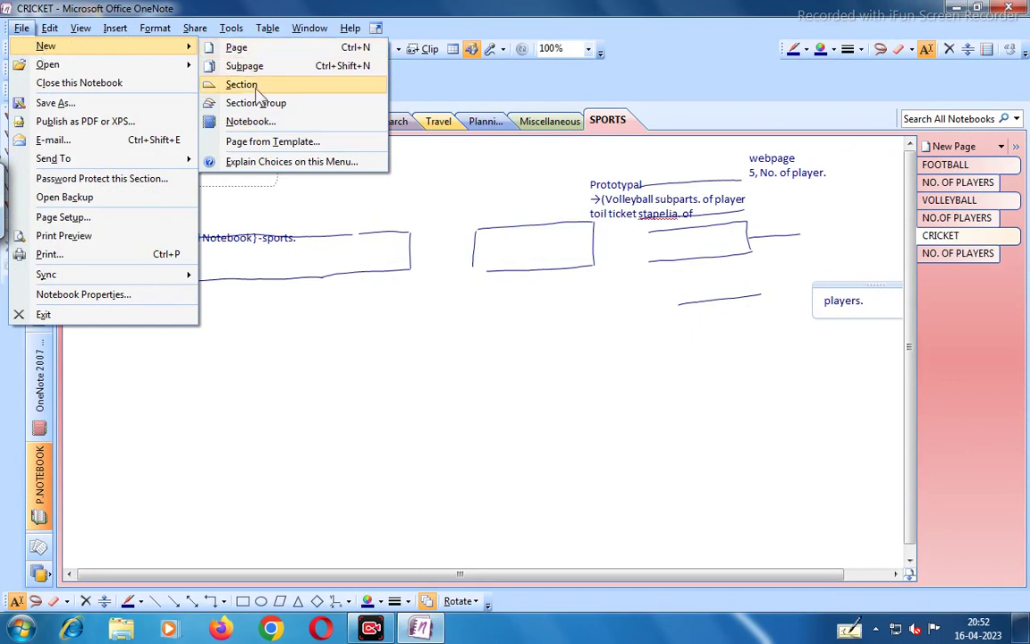
pyautogui.click(265, 128)
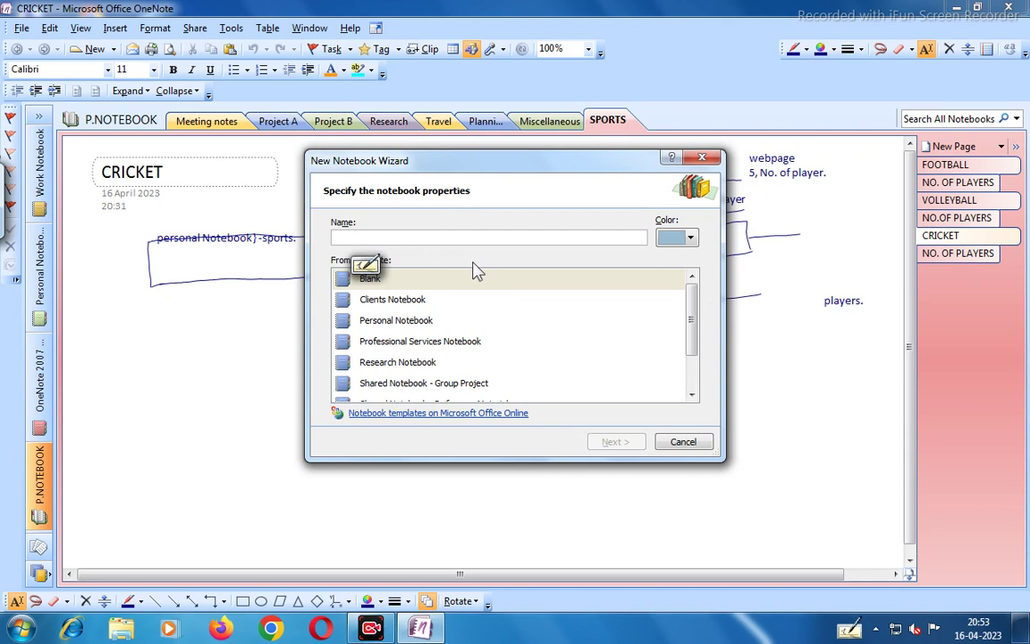
pyautogui.click(345, 235)
pyautogui.write('PERS')
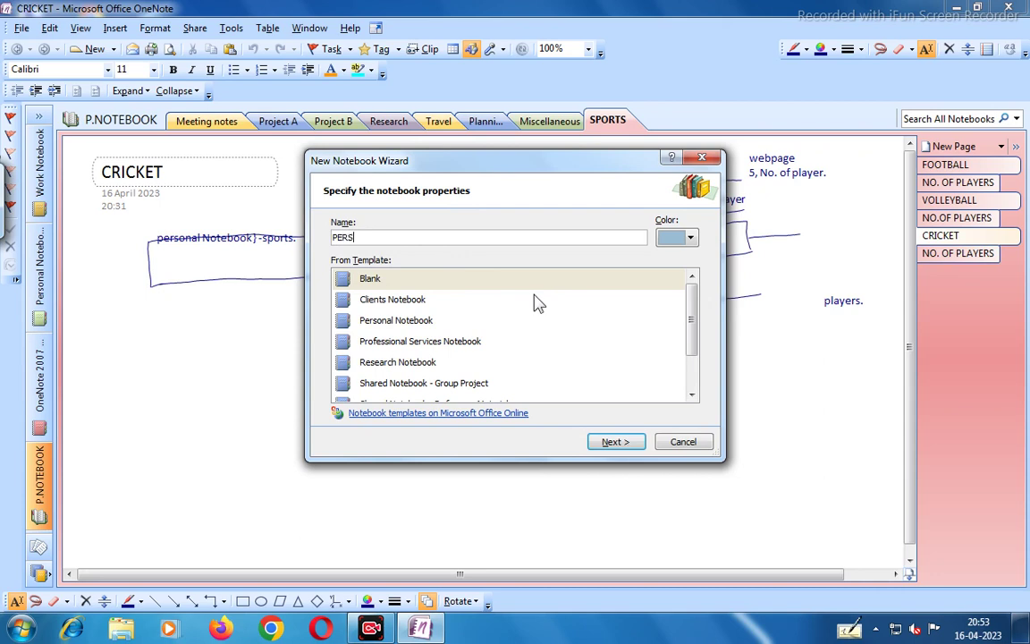
pyautogui.write('ONAL NOTEBOOK')
pyautogui.click(692, 238)
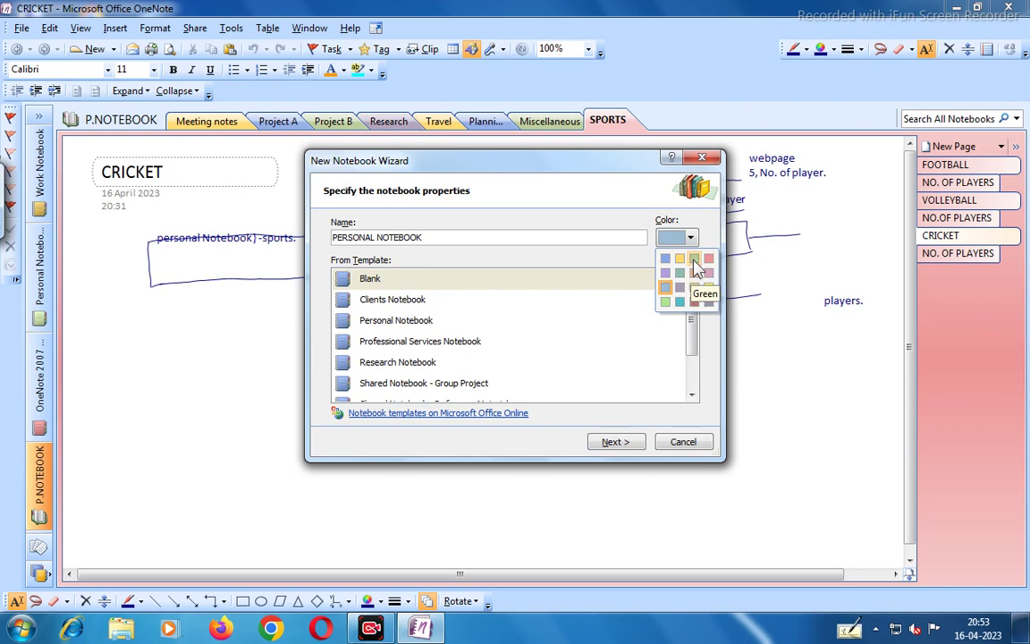
pyautogui.click(695, 260)
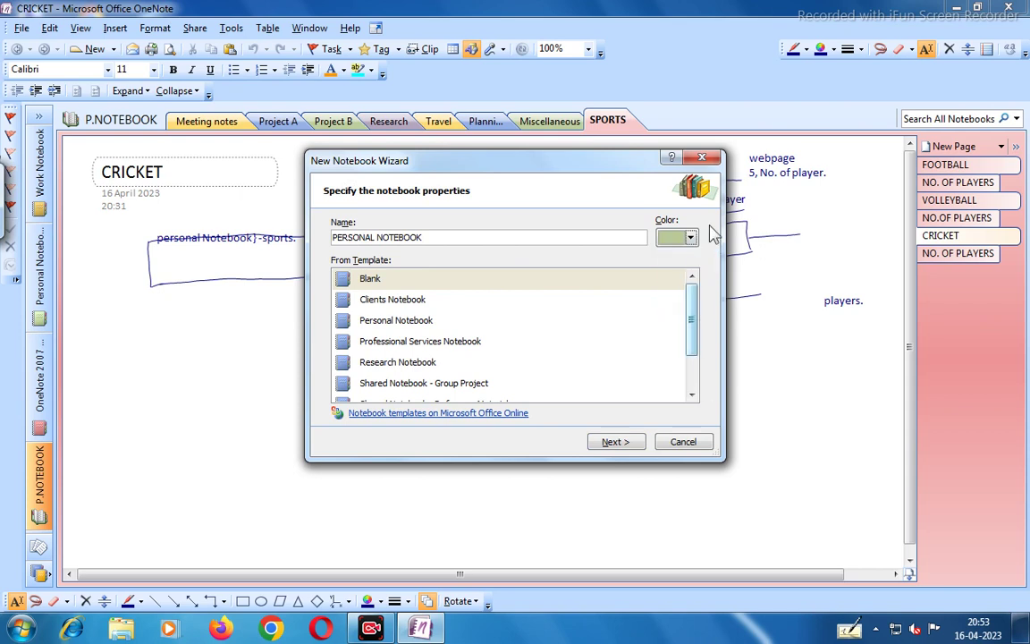
# Step: Try to create the notebook for use on this computer in the OneNote Notebooks folder, and close the wizard
pyautogui.click(616, 441)
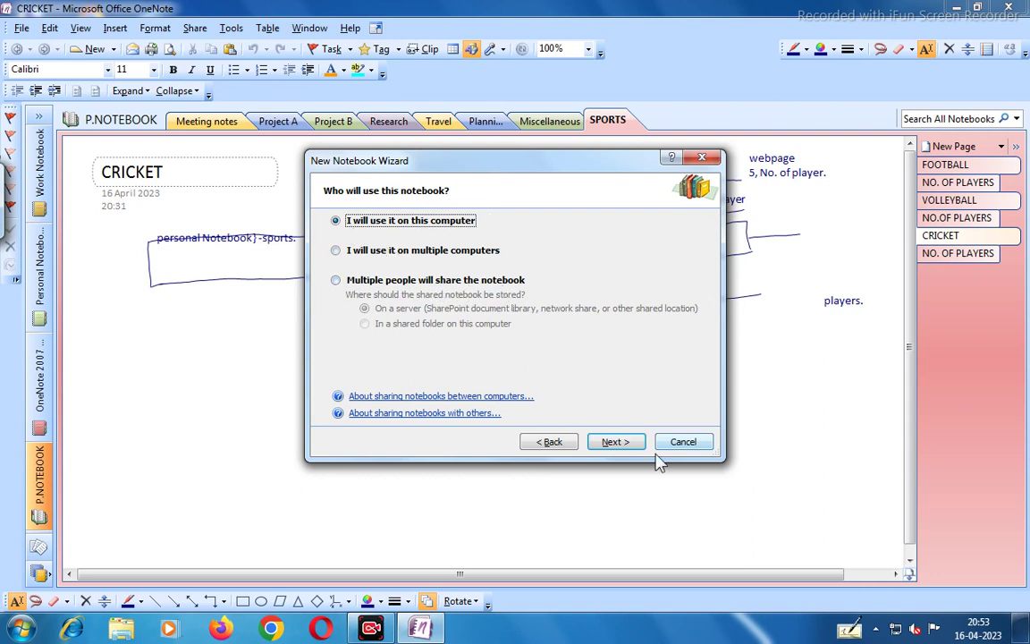
pyautogui.click(626, 442)
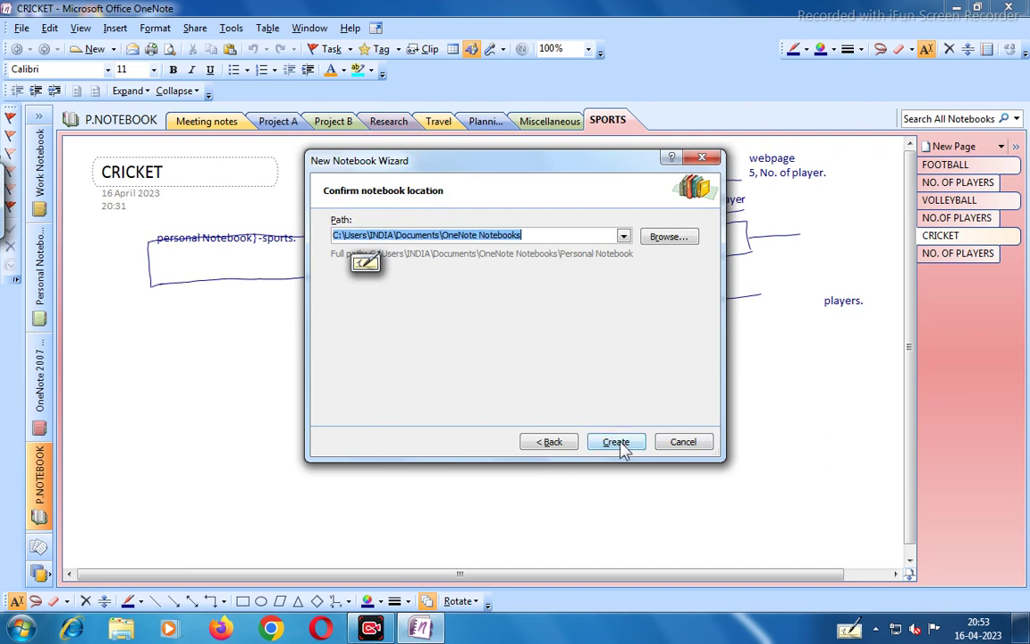
pyautogui.click(622, 447)
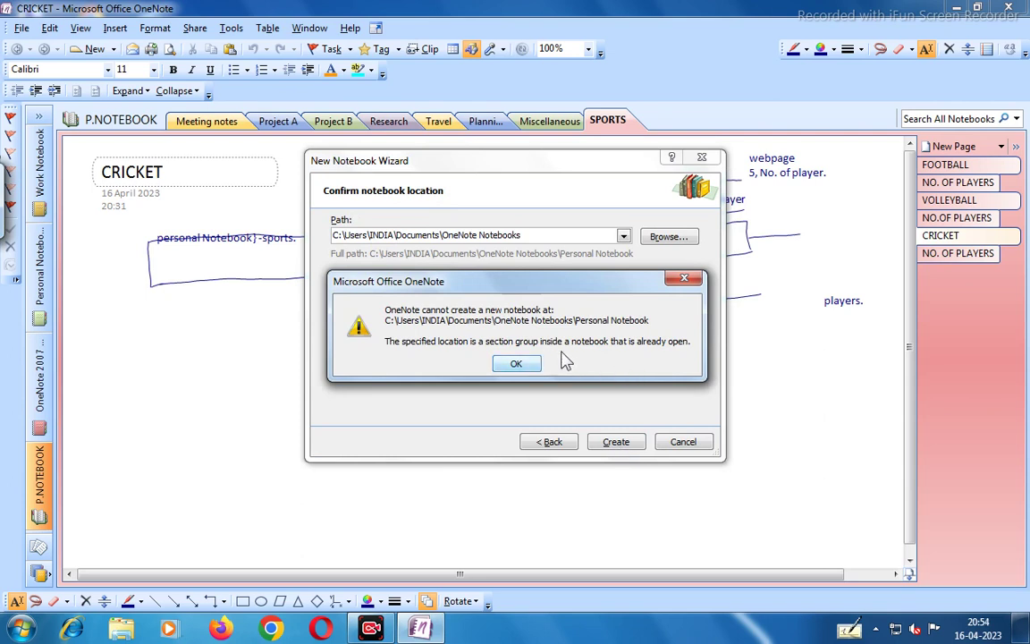
pyautogui.click(516, 364)
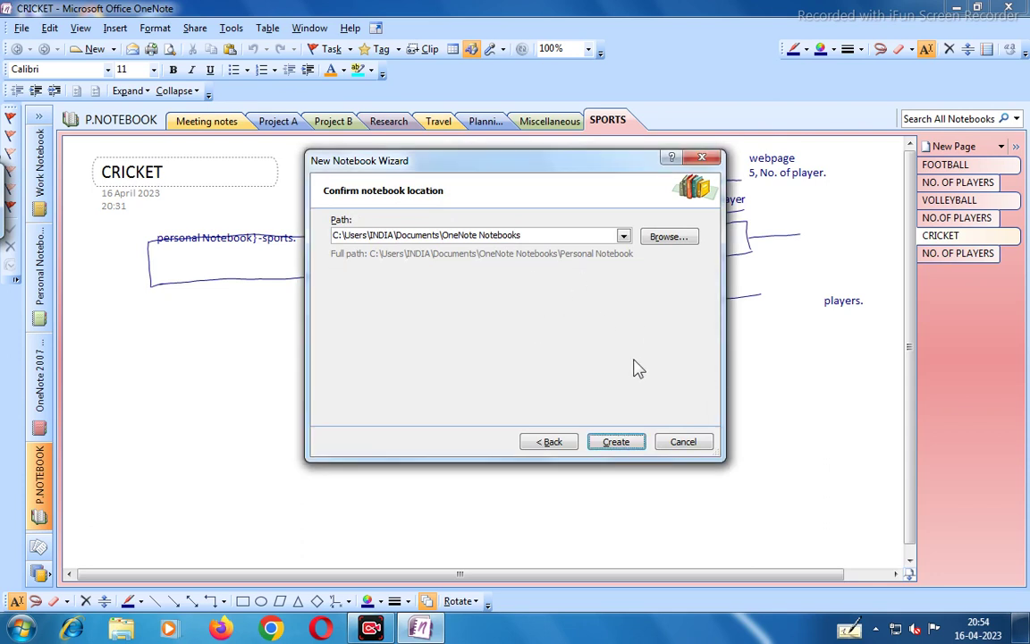
pyautogui.click(703, 159)
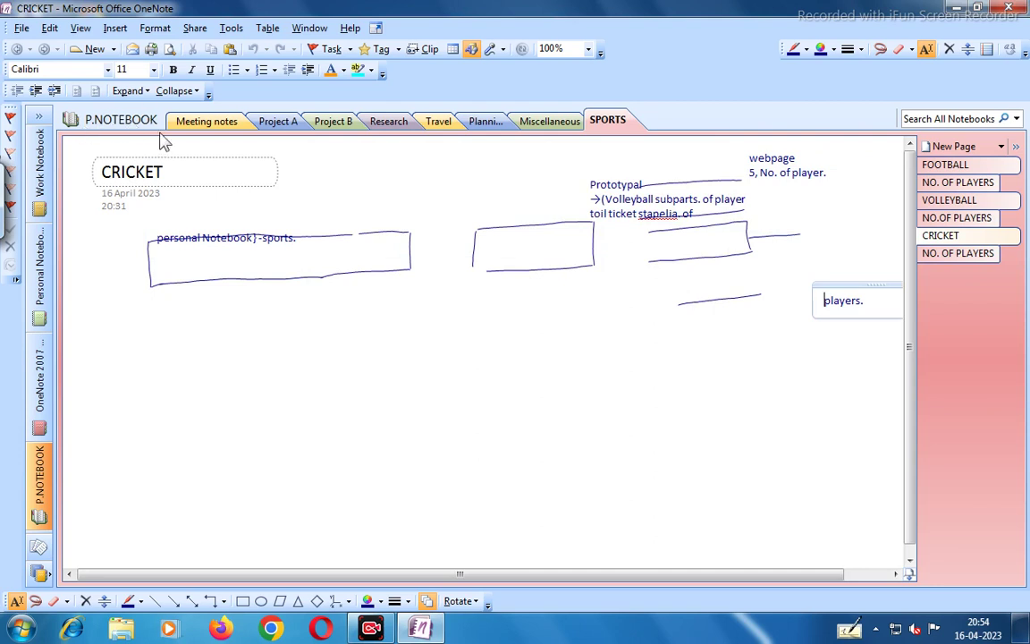
# Step: Look through the sections of P.NOTEBOOK from Meeting notes to Miscellaneous and return to the SPORTS section
pyautogui.click(222, 125)
pyautogui.click(288, 130)
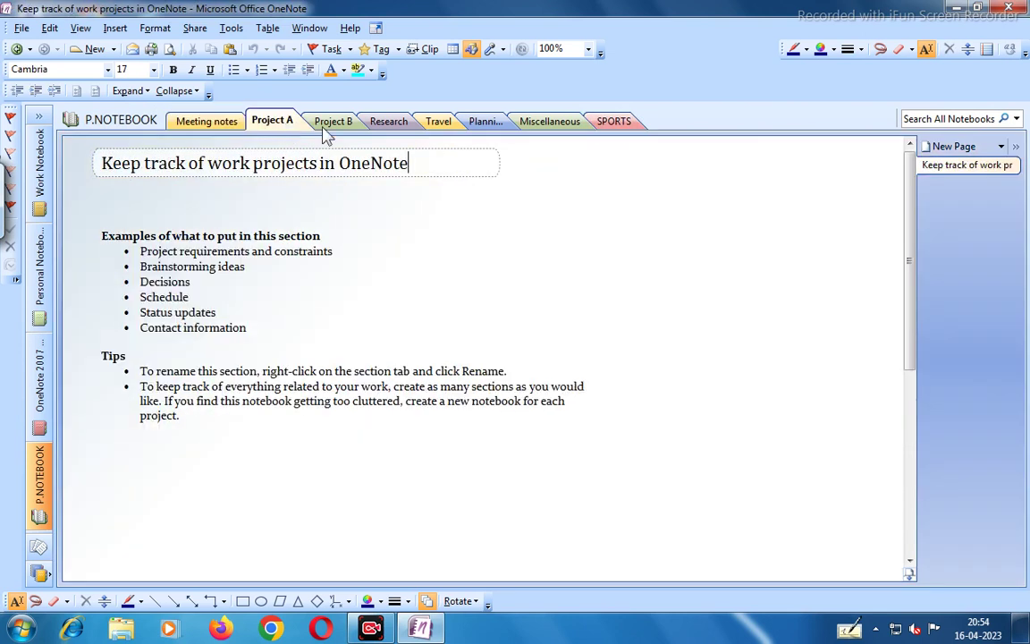
pyautogui.click(351, 127)
pyautogui.click(398, 130)
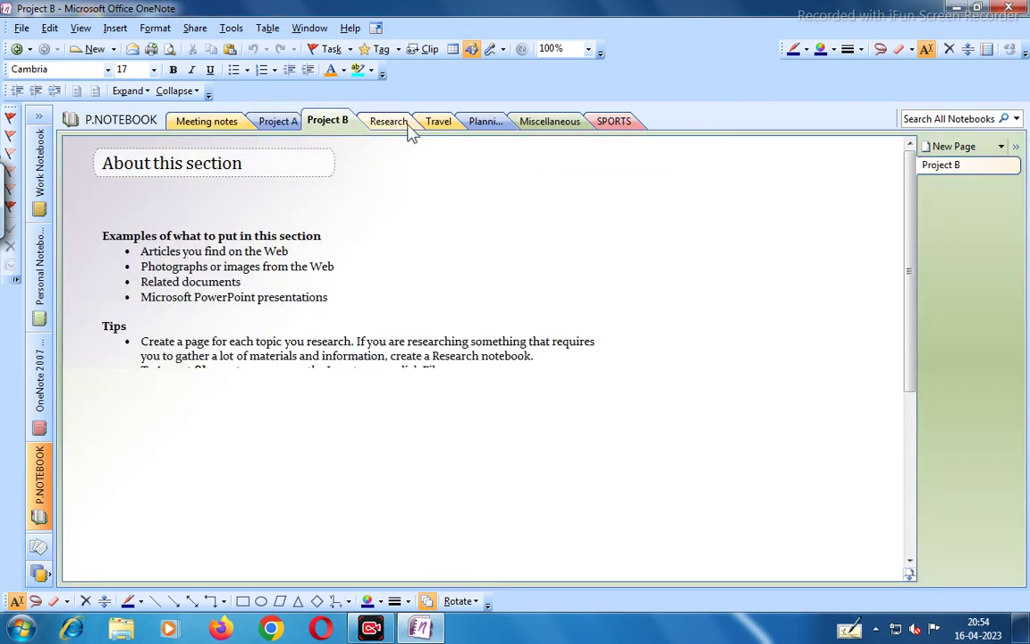
pyautogui.click(438, 129)
pyautogui.click(488, 125)
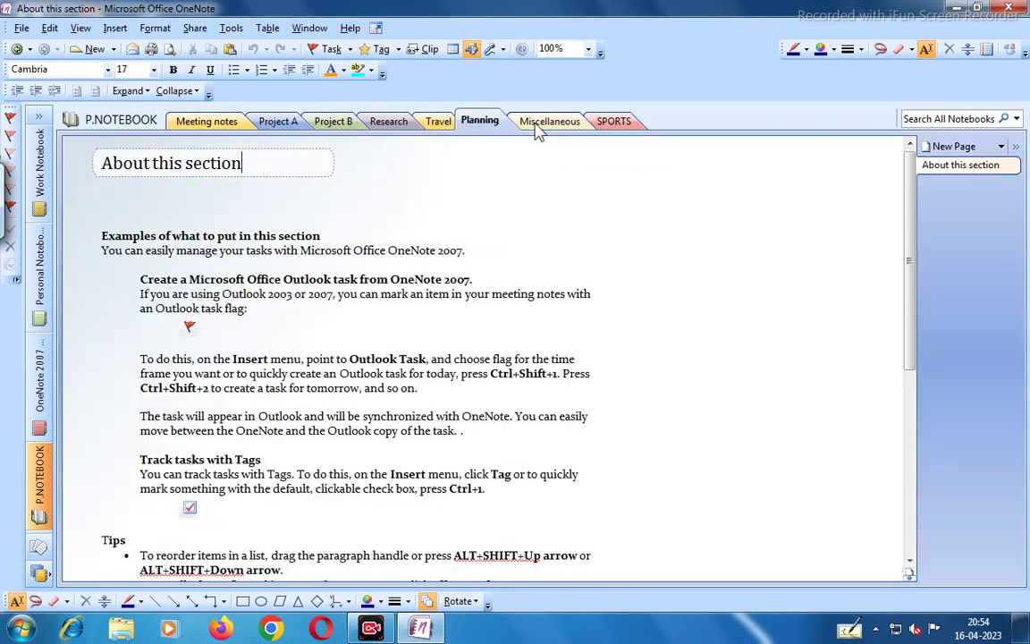
pyautogui.click(548, 123)
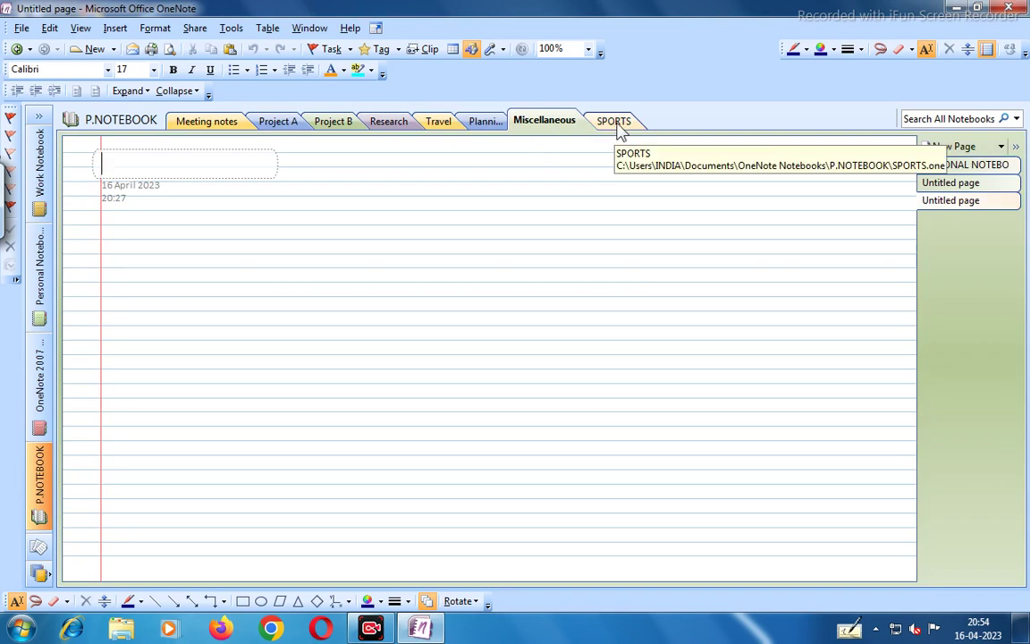
pyautogui.click(617, 125)
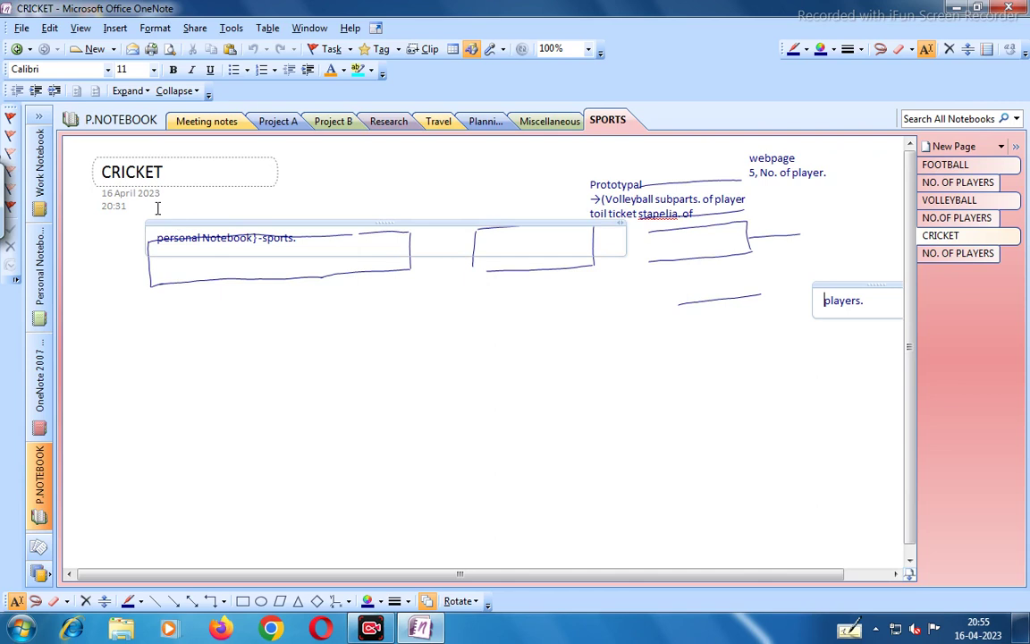
# Step: Delete the old box sketches, lines and converted text notes from the CRICKET page, keeping its title
pyautogui.moveTo(140, 200)
pyautogui.mouseDown()
pyautogui.moveTo(379, 248)
pyautogui.moveTo(640, 262)
pyautogui.moveTo(828, 287)
pyautogui.moveTo(842, 311)
pyautogui.moveTo(810, 177)
pyautogui.moveTo(845, 235)
pyautogui.moveTo(848, 314)
pyautogui.mouseUp()
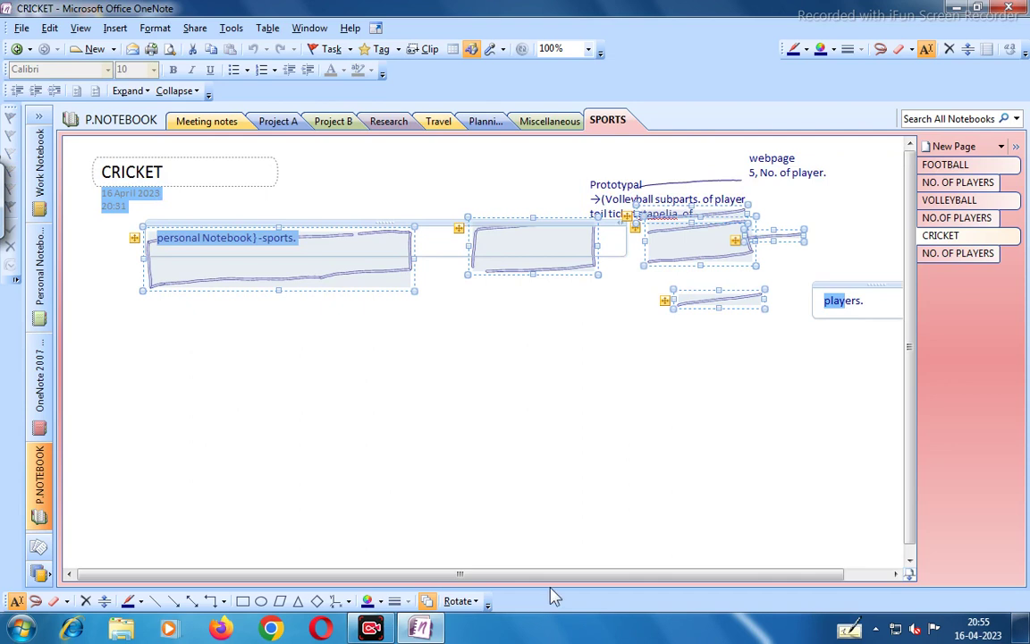
pyautogui.press('Delete')
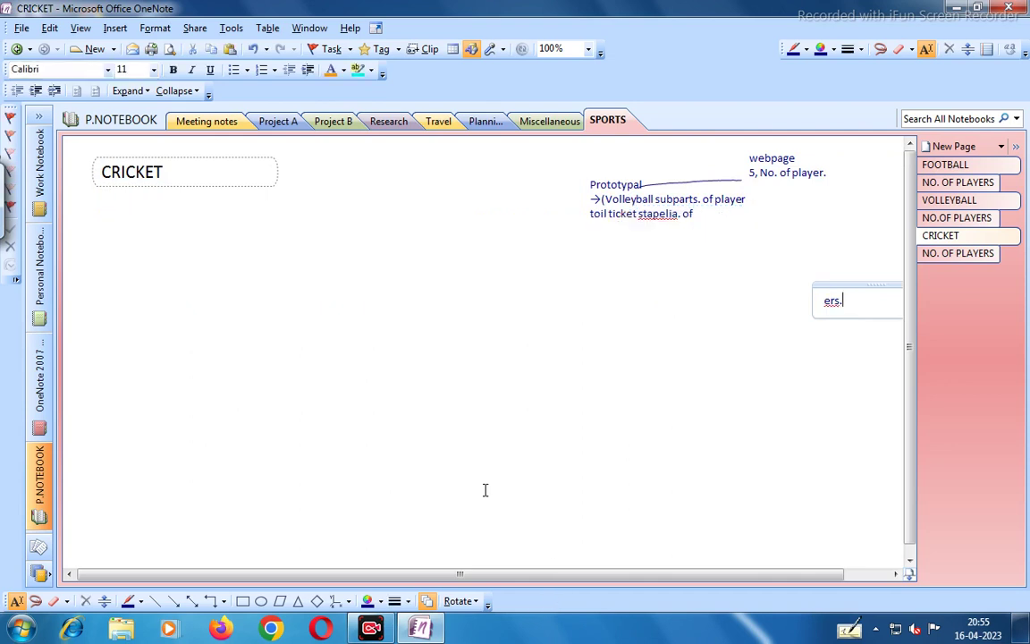
pyautogui.moveTo(577, 157)
pyautogui.mouseDown()
pyautogui.moveTo(805, 188)
pyautogui.moveTo(805, 258)
pyautogui.mouseUp()
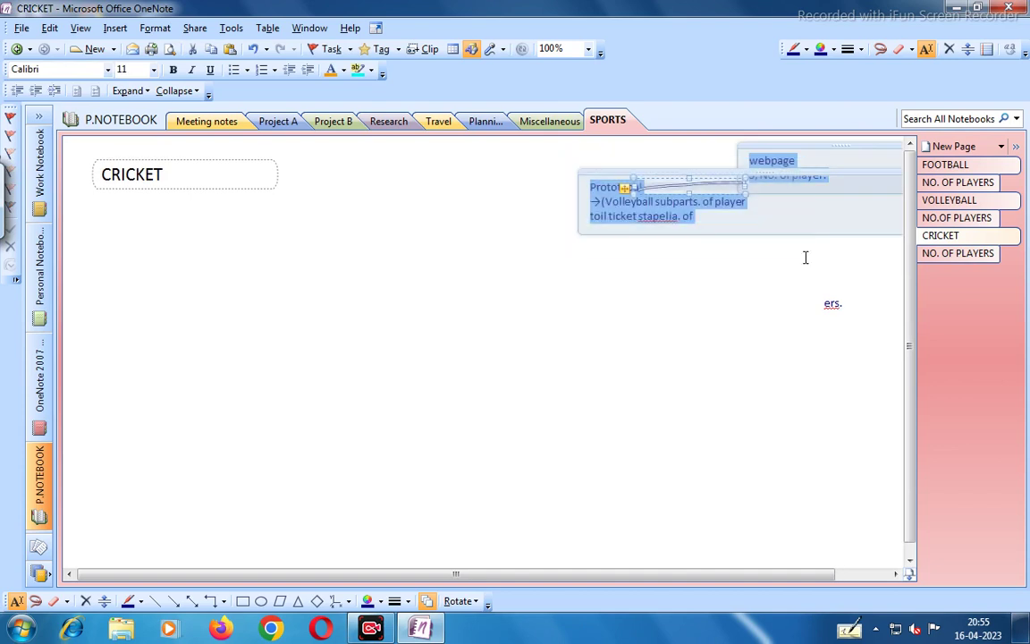
pyautogui.press('Delete')
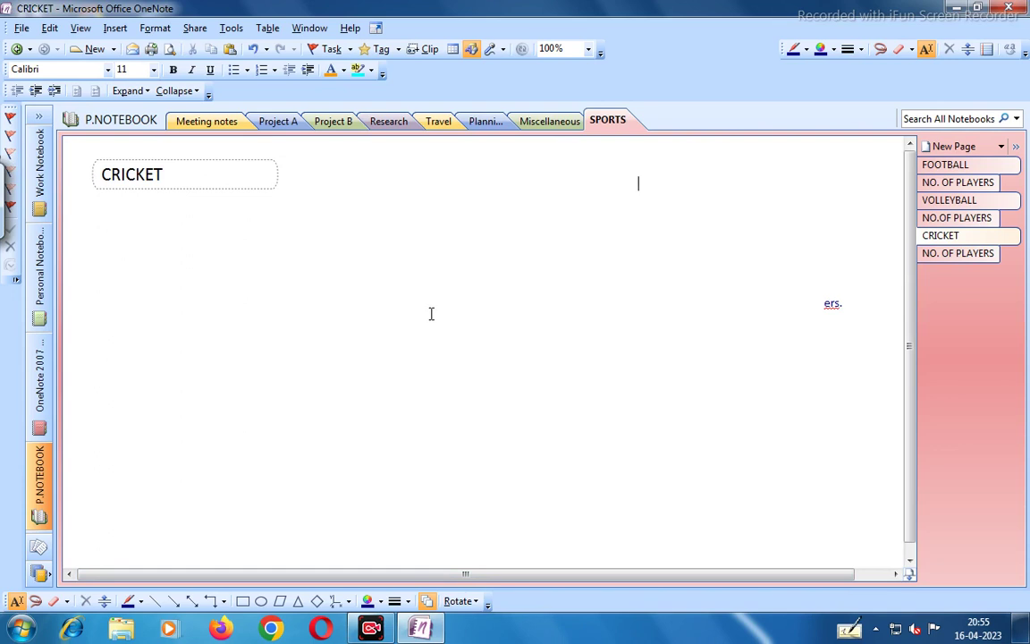
# Step: Handwrite "Personal notebook" with the pen below the CRICKET title
pyautogui.hotkey('ctrl', 'shift', 'p')
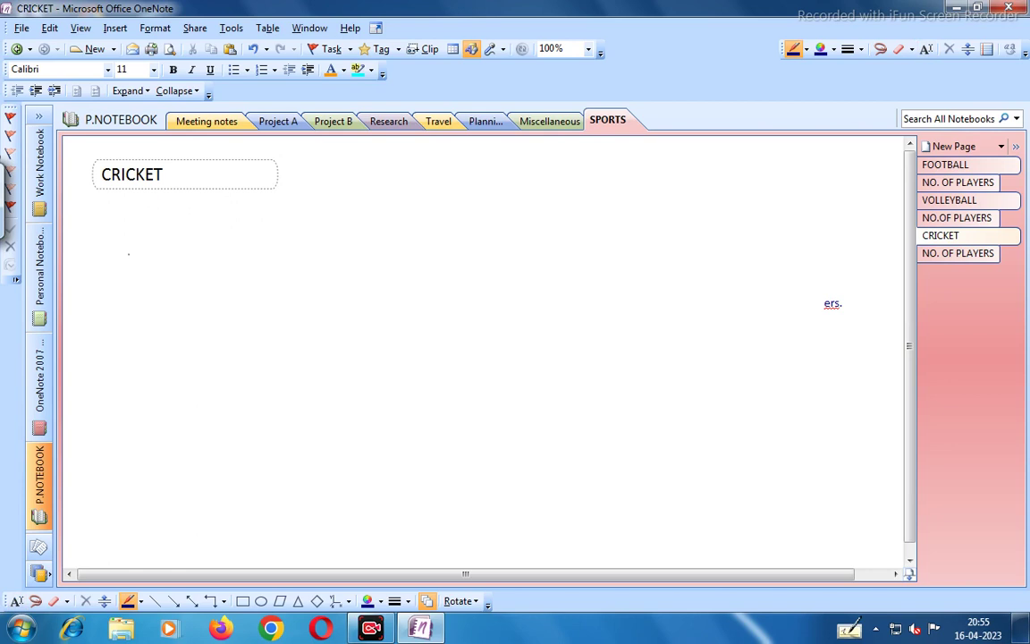
pyautogui.moveTo(131, 270)
pyautogui.mouseDown()
pyautogui.moveTo(137, 253)
pyautogui.moveTo(132, 261)
pyautogui.moveTo(153, 269)
pyautogui.moveTo(168, 259)
pyautogui.moveTo(169, 269)
pyautogui.moveTo(201, 258)
pyautogui.moveTo(222, 267)
pyautogui.mouseUp()
pyautogui.moveTo(229, 244)
pyautogui.mouseDown()
pyautogui.moveTo(229, 265)
pyautogui.moveTo(278, 263)
pyautogui.moveTo(287, 248)
pyautogui.moveTo(302, 259)
pyautogui.moveTo(323, 247)
pyautogui.moveTo(357, 259)
pyautogui.mouseUp()
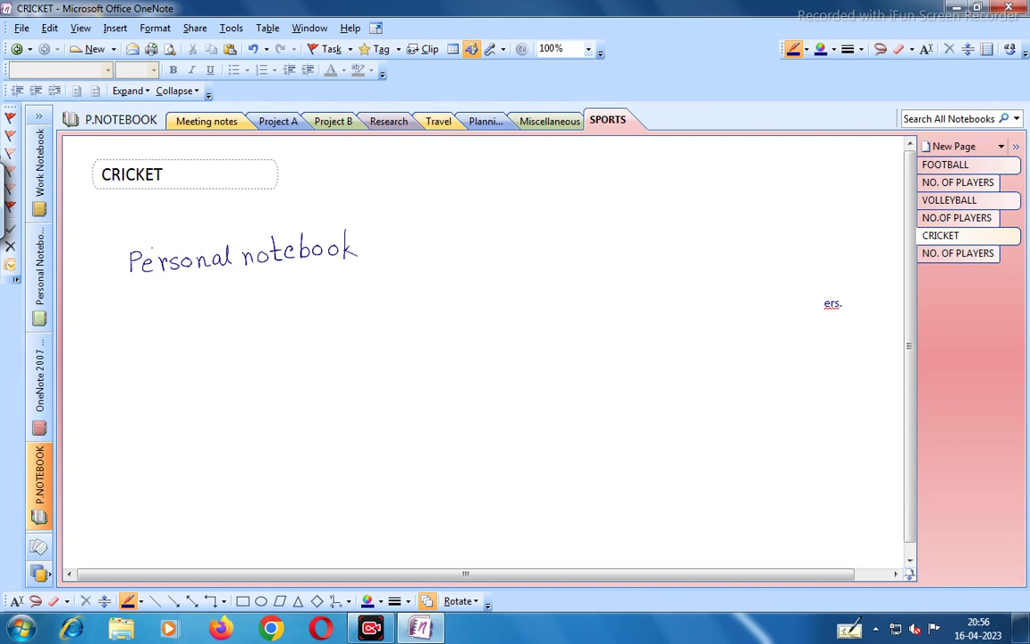
# Step: Draw a frame around "Personal notebook" and an arrow from it towards the start of a second box
pyautogui.moveTo(110, 241); pyautogui.dragTo(113, 277)
pyautogui.moveTo(176, 232); pyautogui.dragTo(197, 230)
pyautogui.moveTo(121, 241)
pyautogui.mouseDown()
pyautogui.moveTo(360, 220)
pyautogui.moveTo(358, 265)
pyautogui.mouseUp()
pyautogui.moveTo(115, 280)
pyautogui.mouseDown()
pyautogui.moveTo(354, 267)
pyautogui.moveTo(391, 244)
pyautogui.moveTo(384, 254)
pyautogui.moveTo(409, 263)
pyautogui.mouseUp()
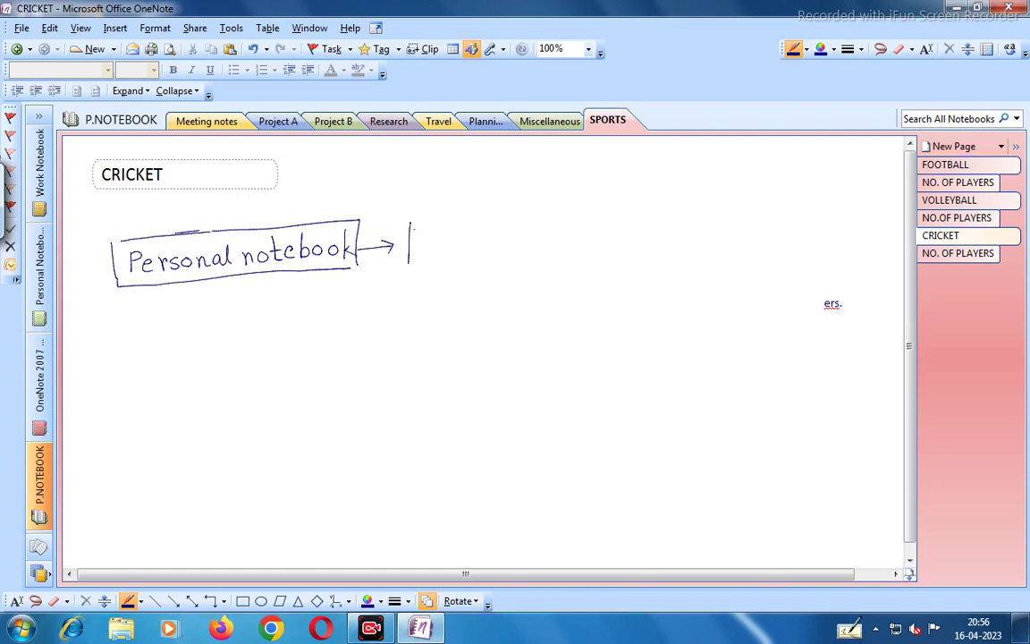
# Step: Complete the second box, write "Section" in it and draw an upward arrow labelled "Page" from it
pyautogui.moveTo(433, 219); pyautogui.dragTo(536, 214)
pyautogui.moveTo(411, 221); pyautogui.dragTo(437, 216)
pyautogui.moveTo(538, 218); pyautogui.dragTo(539, 258)
pyautogui.moveTo(408, 263); pyautogui.dragTo(539, 258)
pyautogui.moveTo(437, 233)
pyautogui.mouseDown()
pyautogui.moveTo(424, 245)
pyautogui.moveTo(447, 234)
pyautogui.moveTo(453, 245)
pyautogui.moveTo(474, 247)
pyautogui.moveTo(482, 233)
pyautogui.moveTo(489, 245)
pyautogui.moveTo(523, 243)
pyautogui.moveTo(560, 207)
pyautogui.moveTo(599, 188)
pyautogui.moveTo(599, 199)
pyautogui.moveTo(546, 187)
pyautogui.moveTo(564, 204)
pyautogui.moveTo(578, 189)
pyautogui.mouseUp()
pyautogui.click(490, 229)
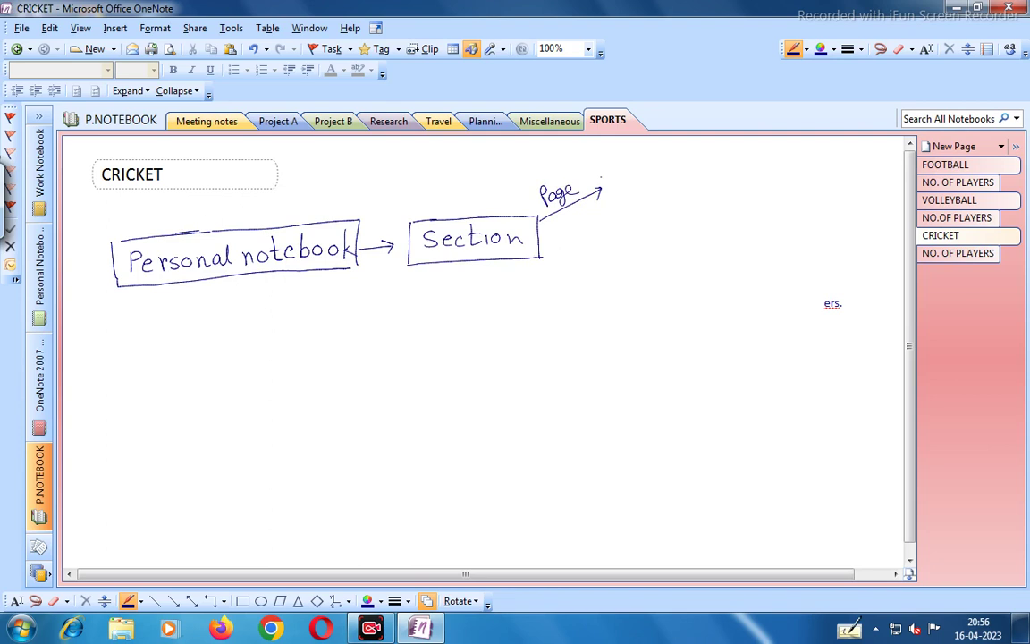
# Step: Draw a box at the end of the upper Page arrow and write "Football" in it
pyautogui.moveTo(609, 176)
pyautogui.mouseDown()
pyautogui.moveTo(608, 207)
pyautogui.moveTo(666, 171)
pyautogui.moveTo(698, 169)
pyautogui.moveTo(697, 193)
pyautogui.mouseUp()
pyautogui.moveTo(609, 209); pyautogui.dragTo(700, 200)
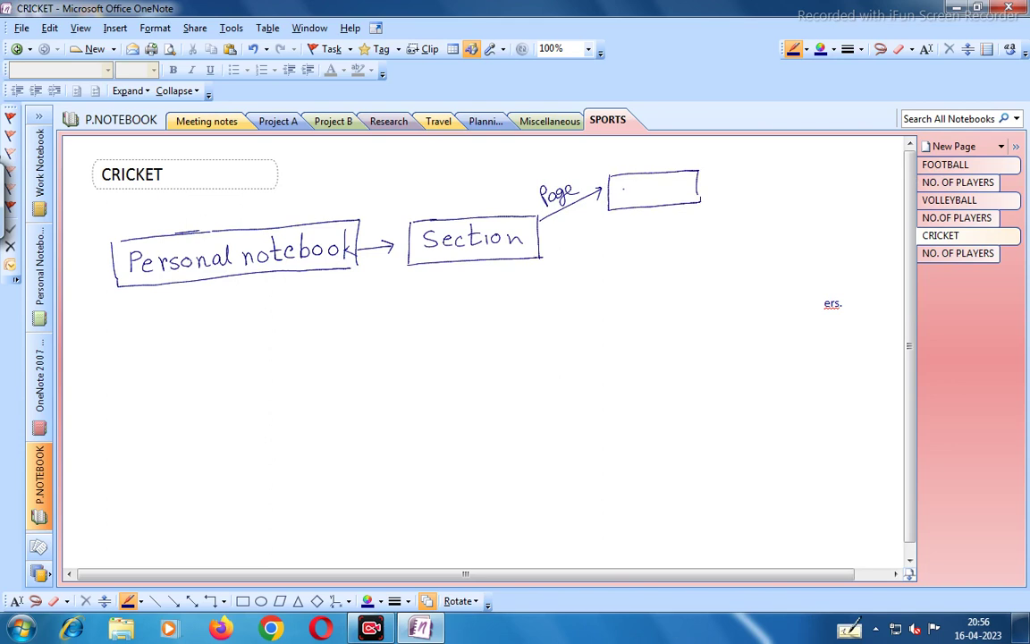
pyautogui.moveTo(617, 183)
pyautogui.mouseDown()
pyautogui.moveTo(618, 197)
pyautogui.moveTo(625, 187)
pyautogui.moveTo(685, 195)
pyautogui.mouseUp()
pyautogui.moveTo(694, 175); pyautogui.dragTo(694, 195)
# Step: Draw a second "Page" arrow from the Section box to a new box labelled "Volleyball"
pyautogui.moveTo(539, 240)
pyautogui.mouseDown()
pyautogui.moveTo(611, 237)
pyautogui.moveTo(564, 245)
pyautogui.moveTo(590, 255)
pyautogui.moveTo(626, 249)
pyautogui.moveTo(621, 258)
pyautogui.moveTo(666, 224)
pyautogui.moveTo(712, 218)
pyautogui.mouseUp()
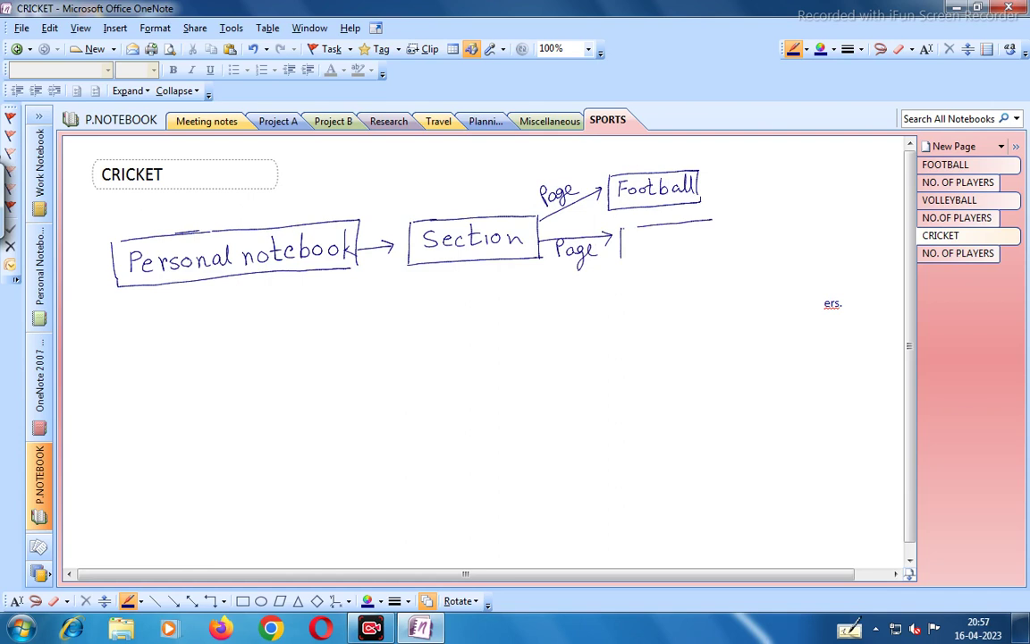
pyautogui.moveTo(621, 230); pyautogui.dragTo(638, 226)
pyautogui.moveTo(713, 220); pyautogui.dragTo(717, 251)
pyautogui.moveTo(623, 260); pyautogui.dragTo(716, 256)
pyautogui.moveTo(626, 239)
pyautogui.mouseDown()
pyautogui.moveTo(676, 257)
pyautogui.moveTo(710, 250)
pyautogui.mouseUp()
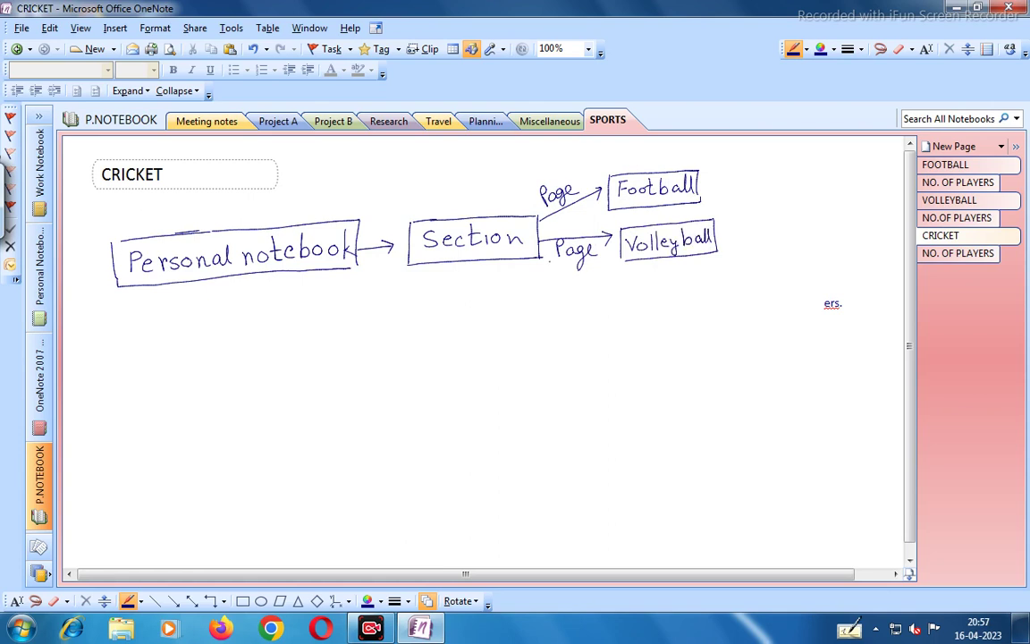
# Step: Draw a third "Page" arrow from the Section box down to a new box labelled "Cricket"
pyautogui.moveTo(540, 260)
pyautogui.mouseDown()
pyautogui.moveTo(634, 289)
pyautogui.moveTo(626, 297)
pyautogui.mouseUp()
pyautogui.moveTo(552, 282)
pyautogui.mouseDown()
pyautogui.moveTo(553, 306)
pyautogui.moveTo(553, 293)
pyautogui.moveTo(573, 310)
pyautogui.moveTo(591, 299)
pyautogui.moveTo(644, 308)
pyautogui.moveTo(719, 278)
pyautogui.moveTo(725, 311)
pyautogui.mouseUp()
pyautogui.click(645, 312)
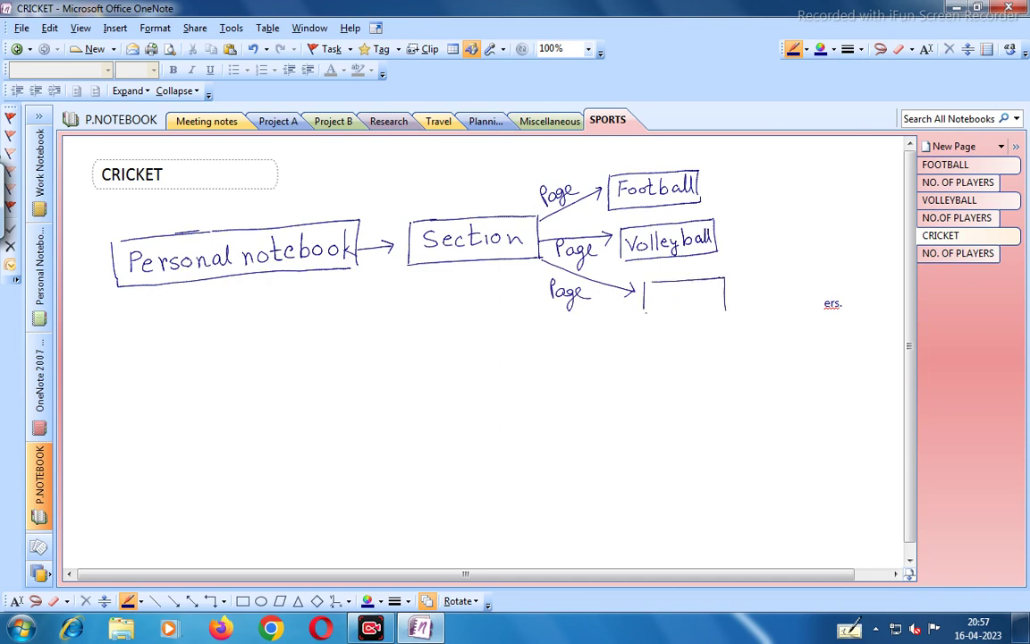
pyautogui.moveTo(643, 310); pyautogui.dragTo(725, 313)
pyautogui.moveTo(663, 293)
pyautogui.mouseDown()
pyautogui.moveTo(664, 308)
pyautogui.moveTo(670, 297)
pyautogui.mouseUp()
pyautogui.moveTo(673, 298); pyautogui.dragTo(680, 307)
pyautogui.moveTo(687, 285)
pyautogui.mouseDown()
pyautogui.moveTo(686, 309)
pyautogui.moveTo(710, 307)
pyautogui.mouseUp()
pyautogui.moveTo(702, 292); pyautogui.dragTo(716, 291)
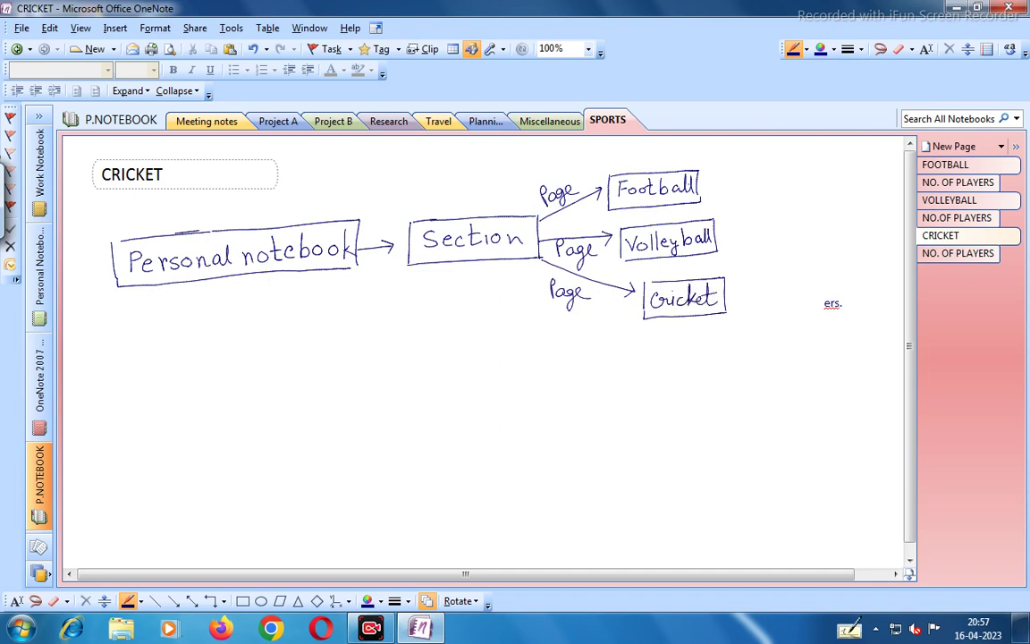
# Step: Draw a "Subpage" arrow from the Football box to a new box and write "No. of player" in it
pyautogui.moveTo(701, 186)
pyautogui.mouseDown()
pyautogui.moveTo(759, 162)
pyautogui.moveTo(755, 176)
pyautogui.moveTo(709, 161)
pyautogui.moveTo(744, 164)
pyautogui.moveTo(762, 154)
pyautogui.moveTo(765, 165)
pyautogui.moveTo(777, 147)
pyautogui.moveTo(769, 184)
pyautogui.moveTo(841, 155)
pyautogui.moveTo(861, 161)
pyautogui.moveTo(859, 177)
pyautogui.moveTo(769, 185)
pyautogui.moveTo(783, 166)
pyautogui.moveTo(805, 178)
pyautogui.mouseUp()
pyautogui.moveTo(803, 170)
pyautogui.mouseDown()
pyautogui.moveTo(844, 178)
pyautogui.moveTo(858, 163)
pyautogui.mouseUp()
# Step: Draw a "Subpage" arrow from the Volleyball box to a new box and write "No. of player" in it
pyautogui.moveTo(718, 235); pyautogui.dragTo(748, 234)
pyautogui.moveTo(740, 229)
pyautogui.mouseDown()
pyautogui.moveTo(738, 238)
pyautogui.moveTo(724, 225)
pyautogui.moveTo(744, 221)
pyautogui.mouseUp()
pyautogui.moveTo(748, 207)
pyautogui.mouseDown()
pyautogui.moveTo(749, 224)
pyautogui.moveTo(784, 214)
pyautogui.moveTo(772, 247)
pyautogui.moveTo(852, 246)
pyautogui.mouseUp()
pyautogui.click(778, 255)
pyautogui.moveTo(771, 251); pyautogui.dragTo(852, 248)
pyautogui.click(785, 235)
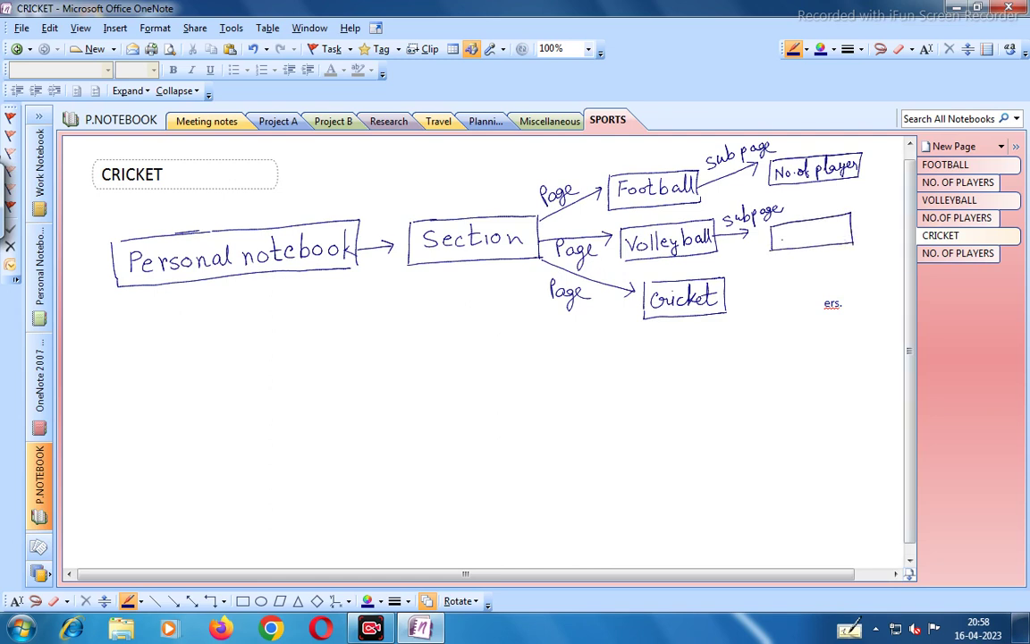
pyautogui.moveTo(776, 231)
pyautogui.mouseDown()
pyautogui.moveTo(776, 241)
pyautogui.moveTo(804, 232)
pyautogui.mouseUp()
pyautogui.click(795, 237)
pyautogui.moveTo(810, 226); pyautogui.dragTo(806, 239)
pyautogui.moveTo(817, 227)
pyautogui.mouseDown()
pyautogui.moveTo(841, 241)
pyautogui.moveTo(861, 223)
pyautogui.mouseUp()
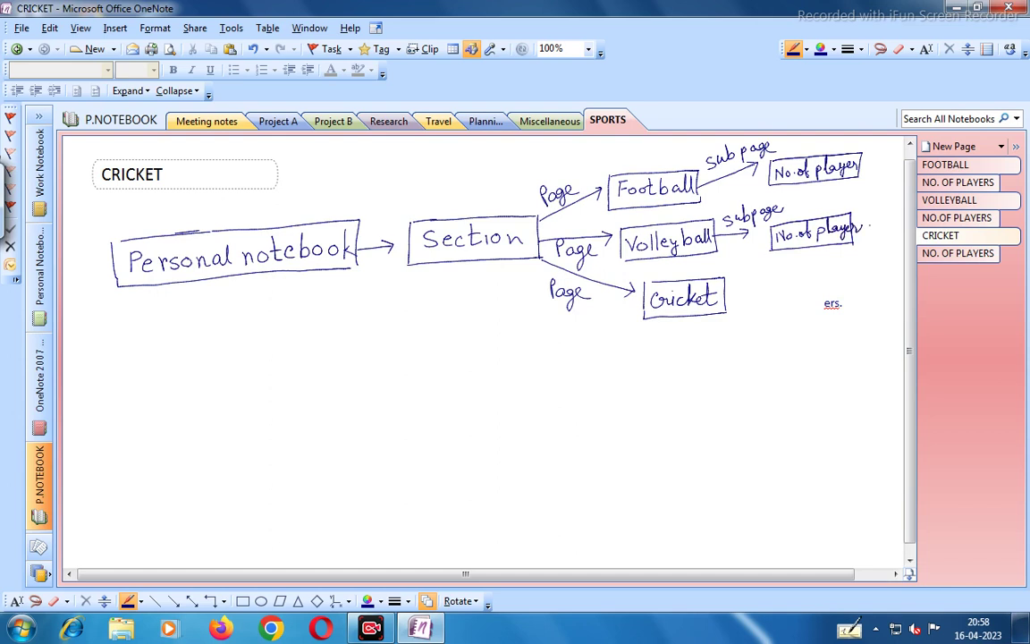
# Step: Draw a "Subpage" arrow from the Cricket box to a new box labelled "No. of player", then leave pen mode
pyautogui.moveTo(726, 304)
pyautogui.mouseDown()
pyautogui.moveTo(785, 297)
pyautogui.moveTo(776, 304)
pyautogui.moveTo(731, 285)
pyautogui.moveTo(756, 290)
pyautogui.moveTo(765, 274)
pyautogui.moveTo(775, 287)
pyautogui.moveTo(794, 271)
pyautogui.moveTo(791, 313)
pyautogui.moveTo(869, 272)
pyautogui.moveTo(878, 301)
pyautogui.mouseUp()
pyautogui.moveTo(793, 314); pyautogui.dragTo(881, 309)
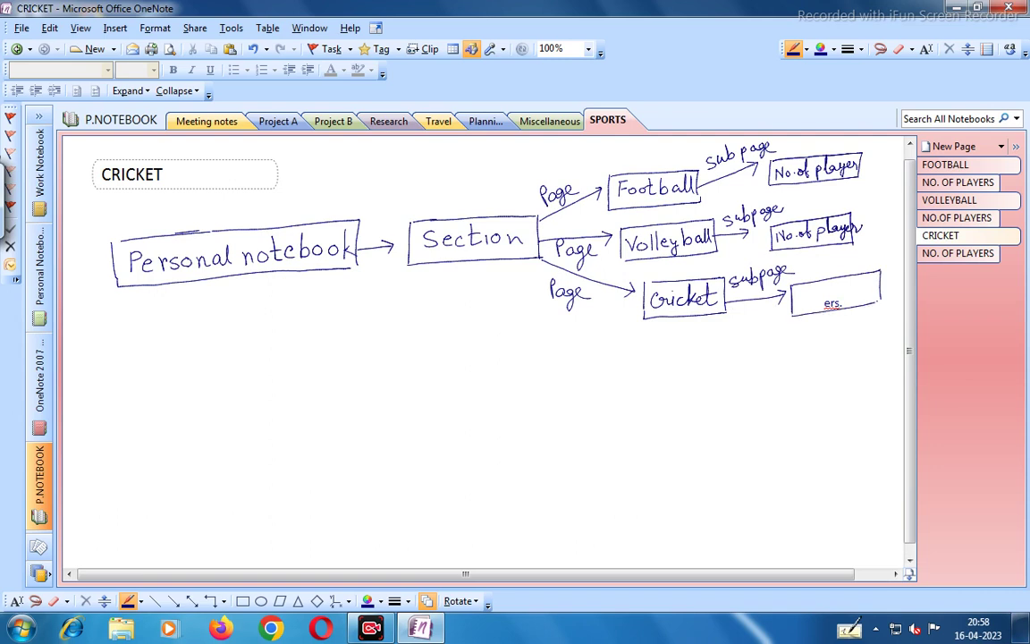
pyautogui.moveTo(799, 288)
pyautogui.mouseDown()
pyautogui.moveTo(799, 301)
pyautogui.moveTo(811, 287)
pyautogui.moveTo(834, 297)
pyautogui.moveTo(843, 289)
pyautogui.moveTo(807, 323)
pyautogui.moveTo(821, 298)
pyautogui.moveTo(852, 304)
pyautogui.moveTo(854, 319)
pyautogui.moveTo(865, 295)
pyautogui.mouseUp()
pyautogui.click(823, 298)
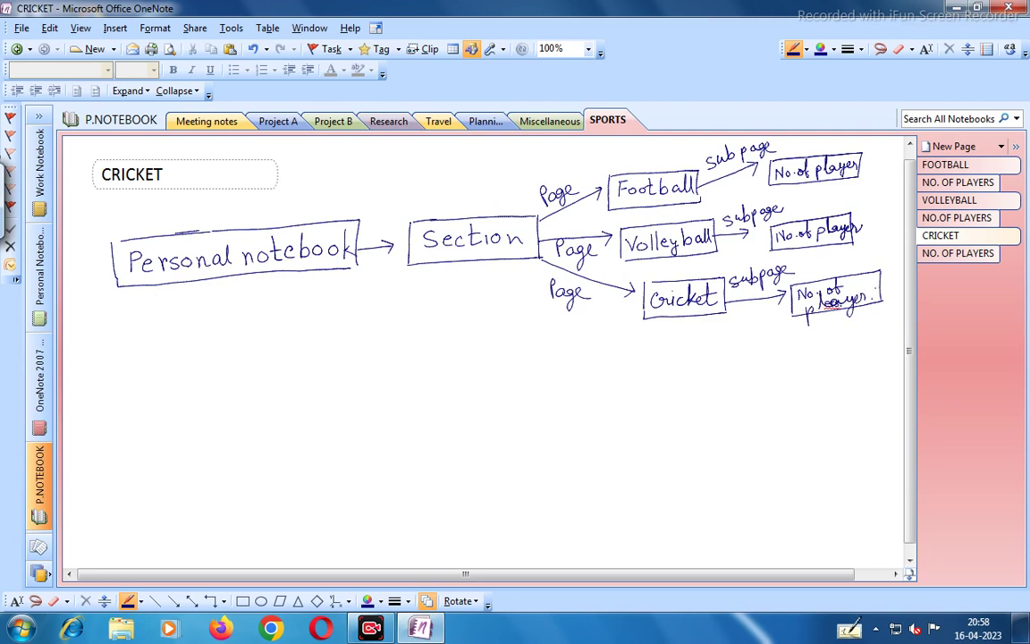
pyautogui.press('Escape')
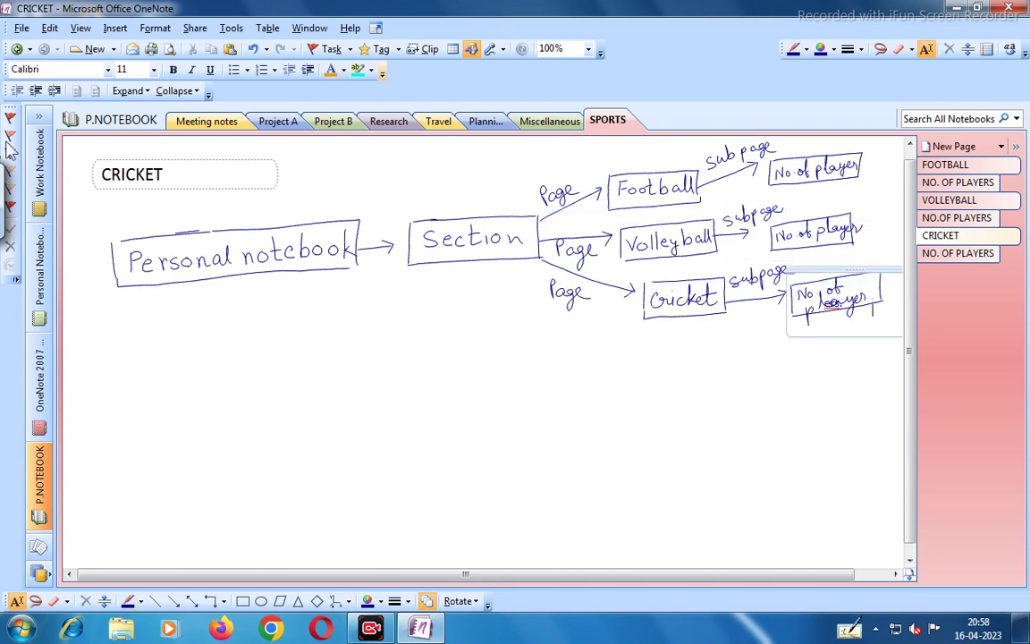
pyautogui.click(11, 183)
pyautogui.click(755, 162)
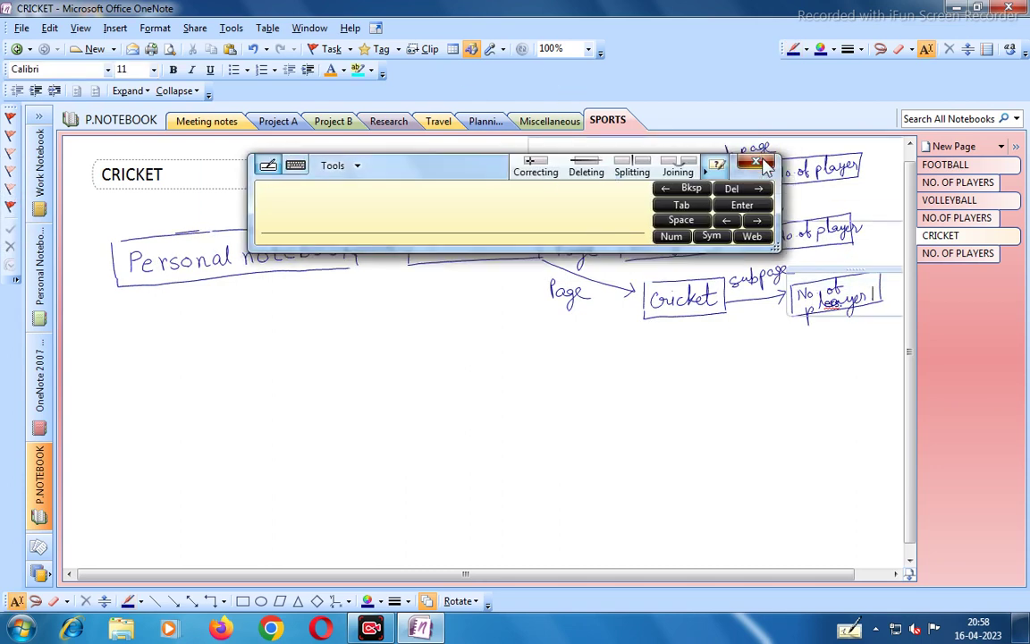
# Step: Look through the sections of P.NOTEBOOK from Meeting notes to Miscellaneous and return to the SPORTS section
pyautogui.click(128, 122)
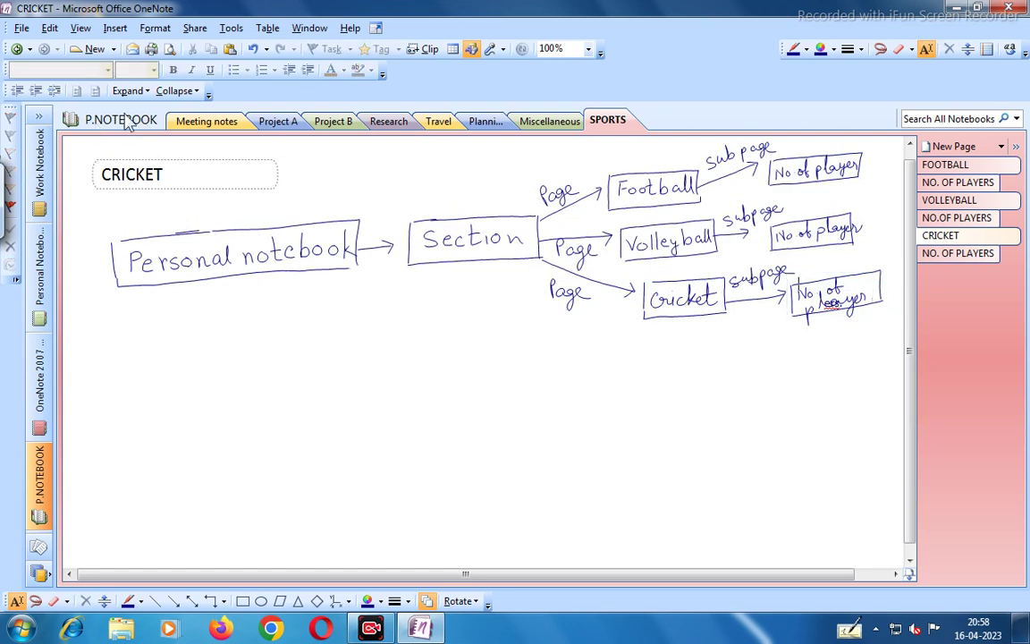
pyautogui.click(201, 127)
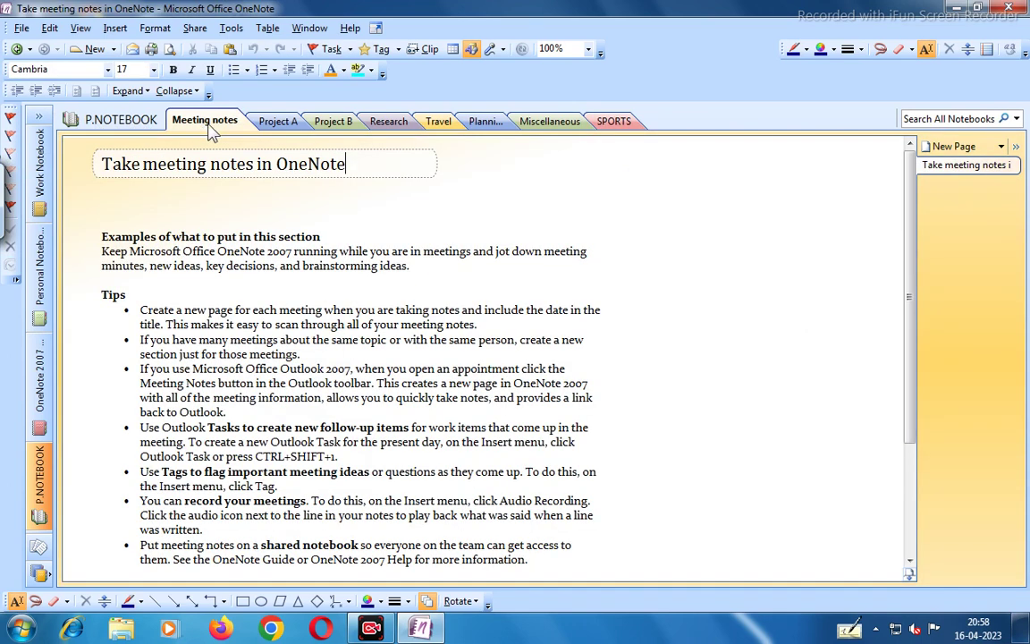
pyautogui.click(279, 127)
pyautogui.click(332, 123)
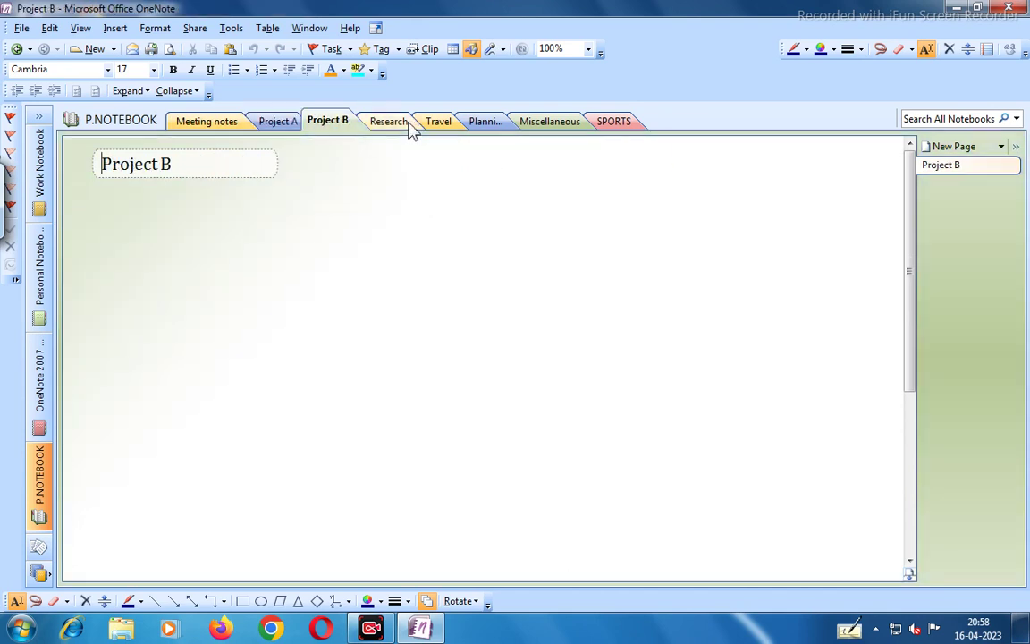
pyautogui.click(393, 125)
pyautogui.click(433, 123)
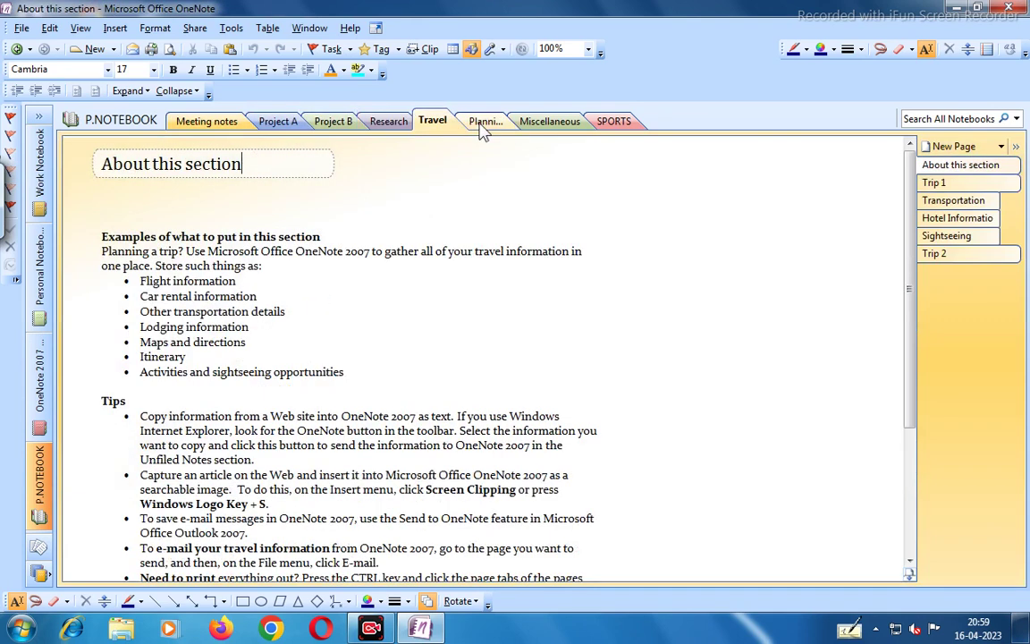
pyautogui.click(483, 126)
pyautogui.click(540, 126)
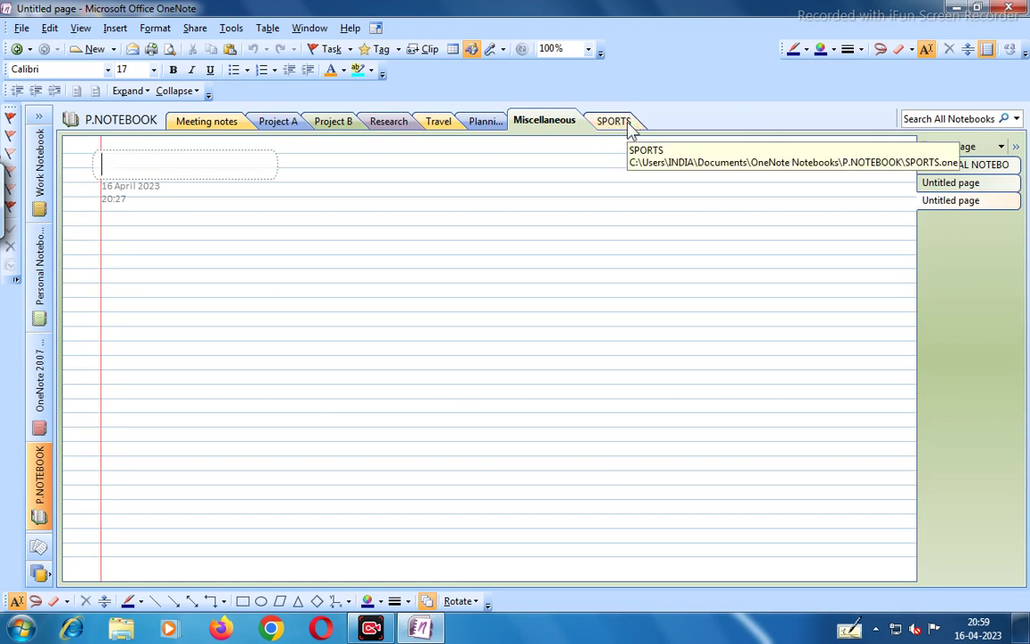
pyautogui.click(619, 128)
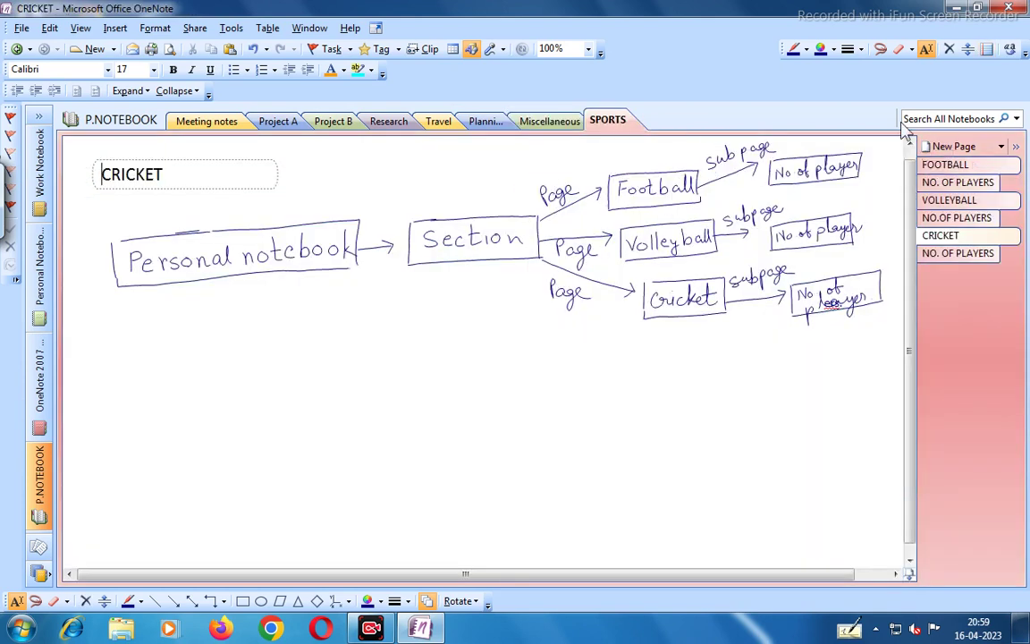
# Step: View each page of the SPORTS section in order, from FOOTBALL to the subpage under CRICKET
pyautogui.click(947, 167)
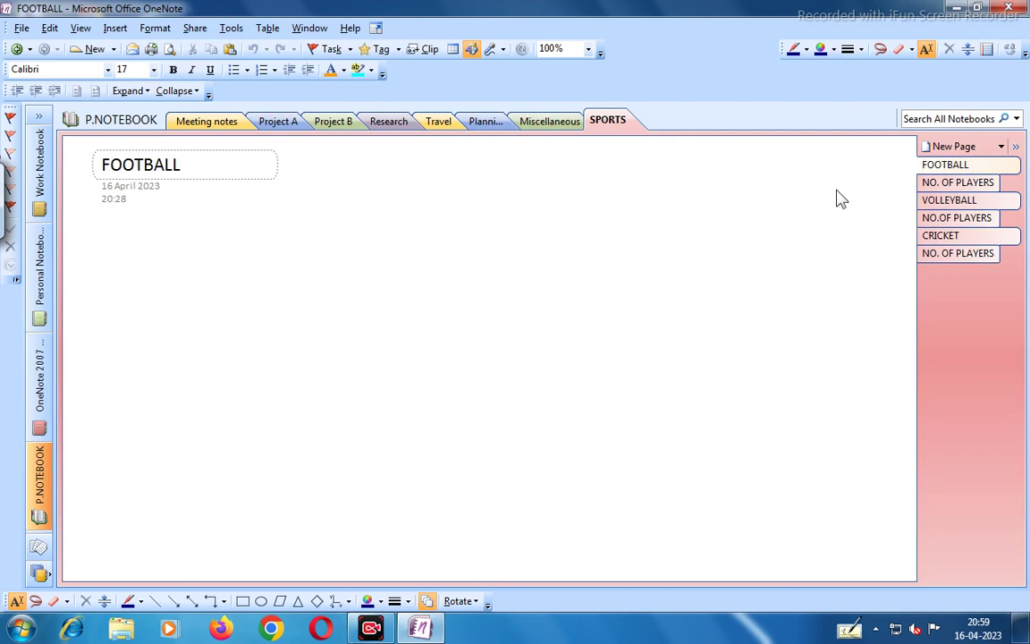
pyautogui.click(952, 182)
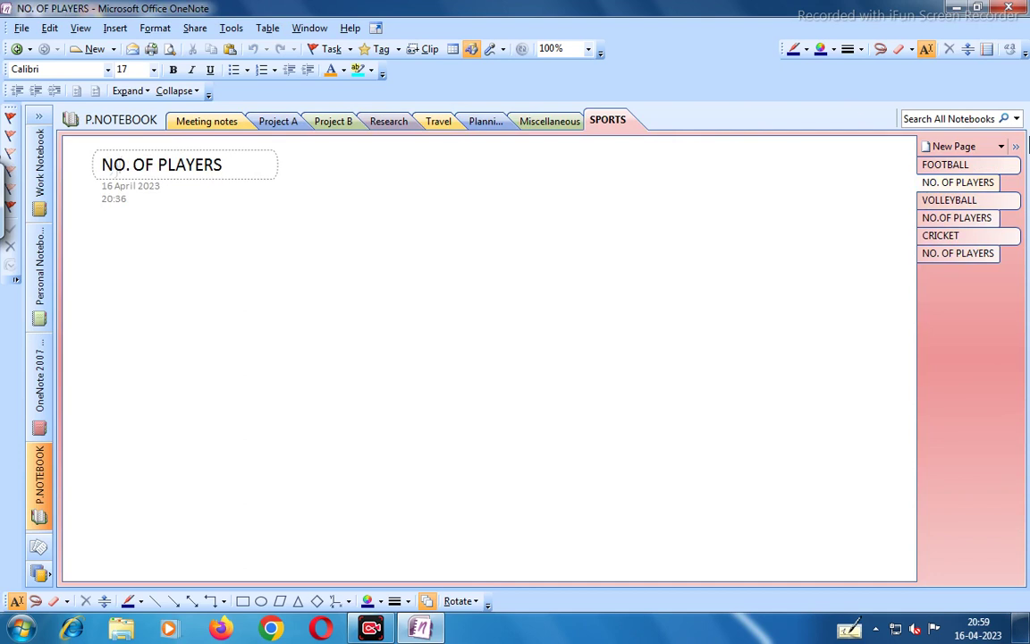
pyautogui.click(949, 200)
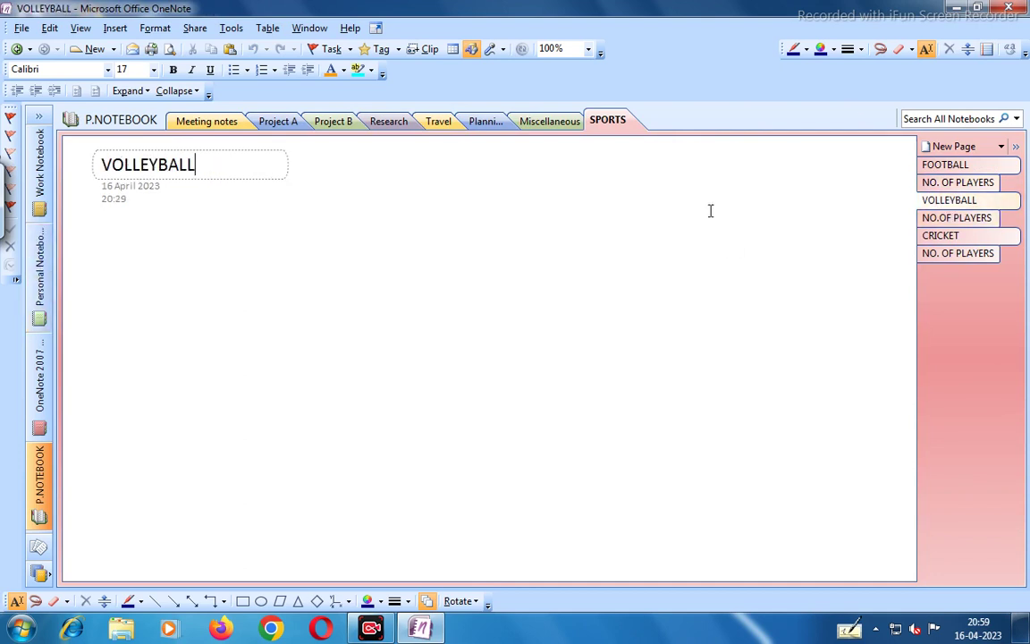
pyautogui.click(952, 220)
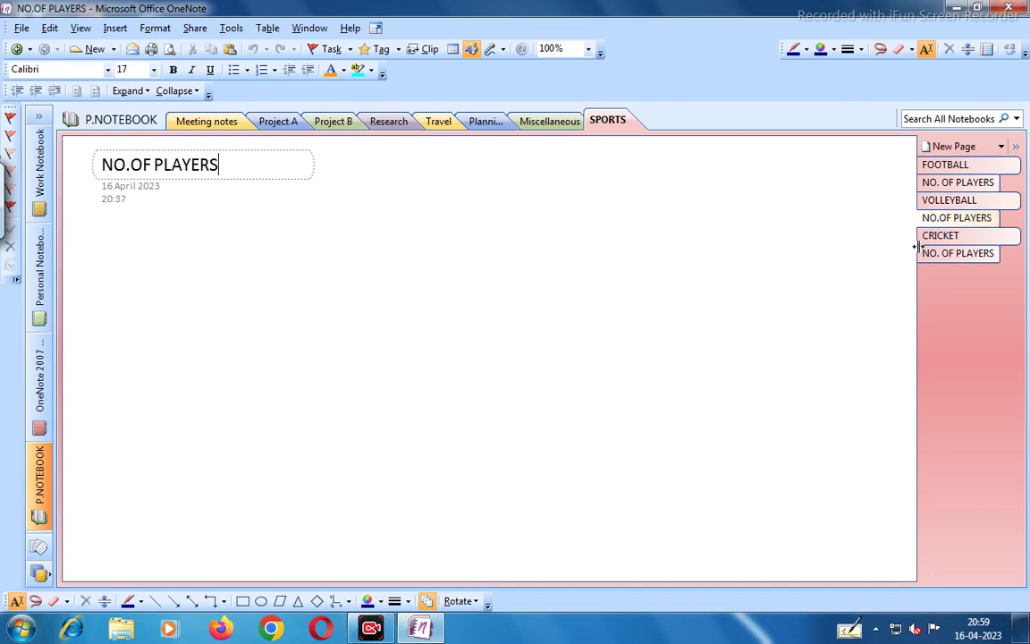
pyautogui.click(950, 240)
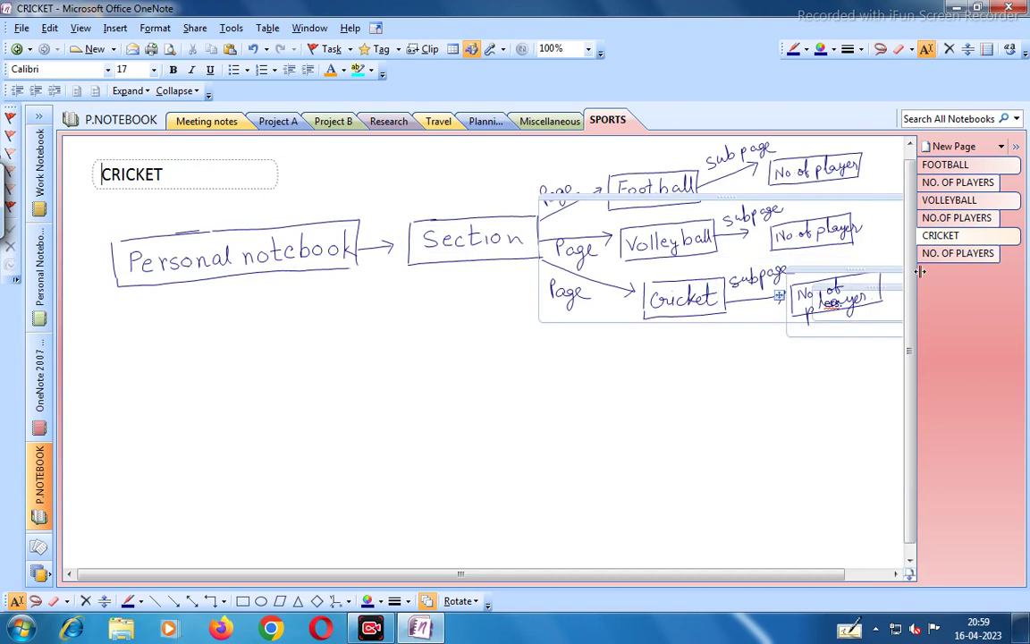
pyautogui.click(961, 255)
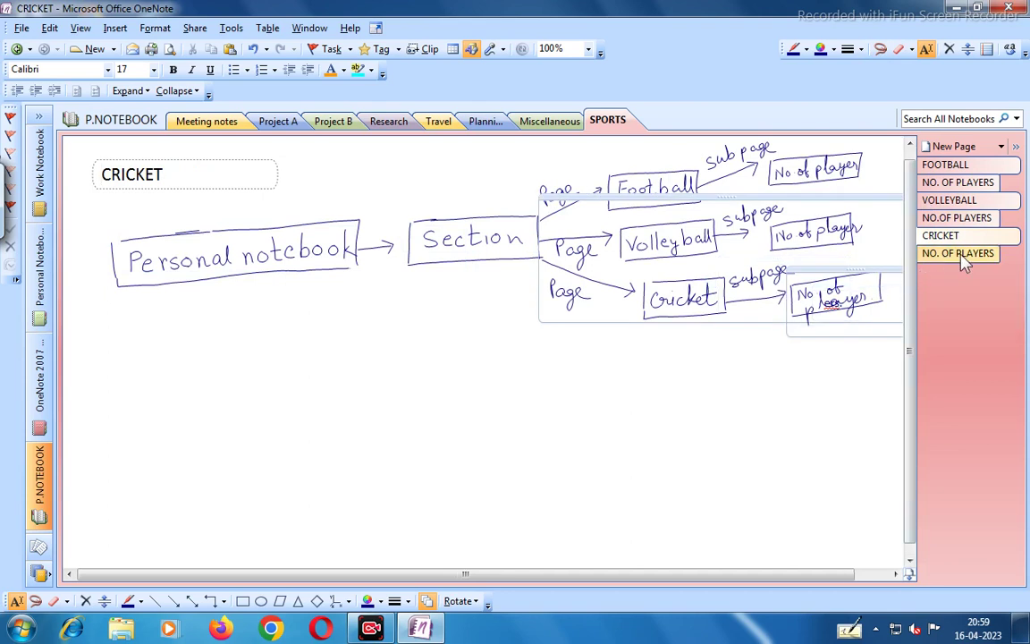
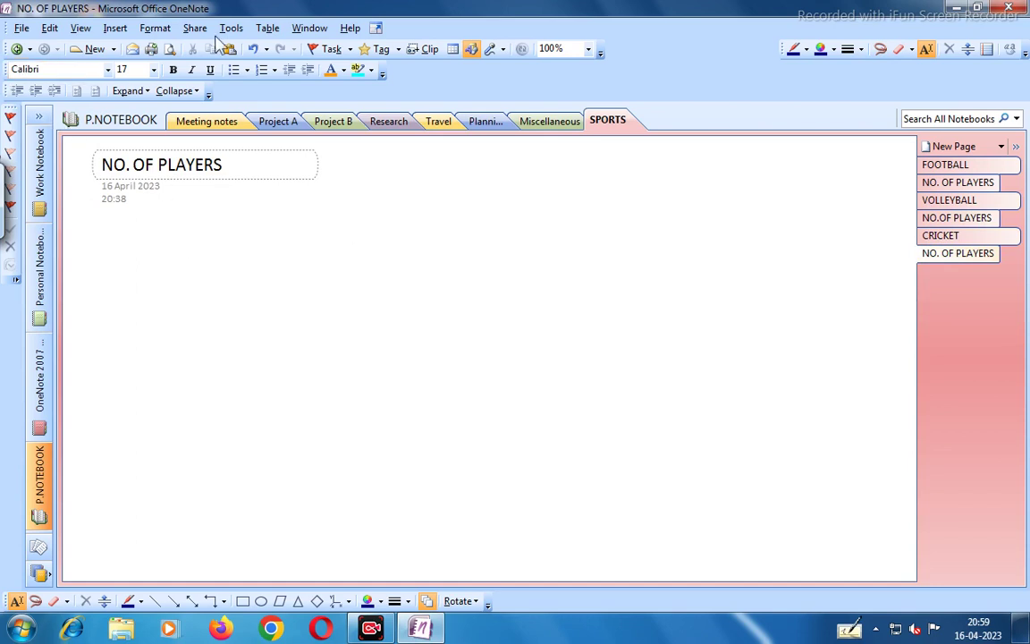
# Step: Examine the file commands, including the choices for creating new items, opening, sending and syncing notebooks
pyautogui.click(22, 29)
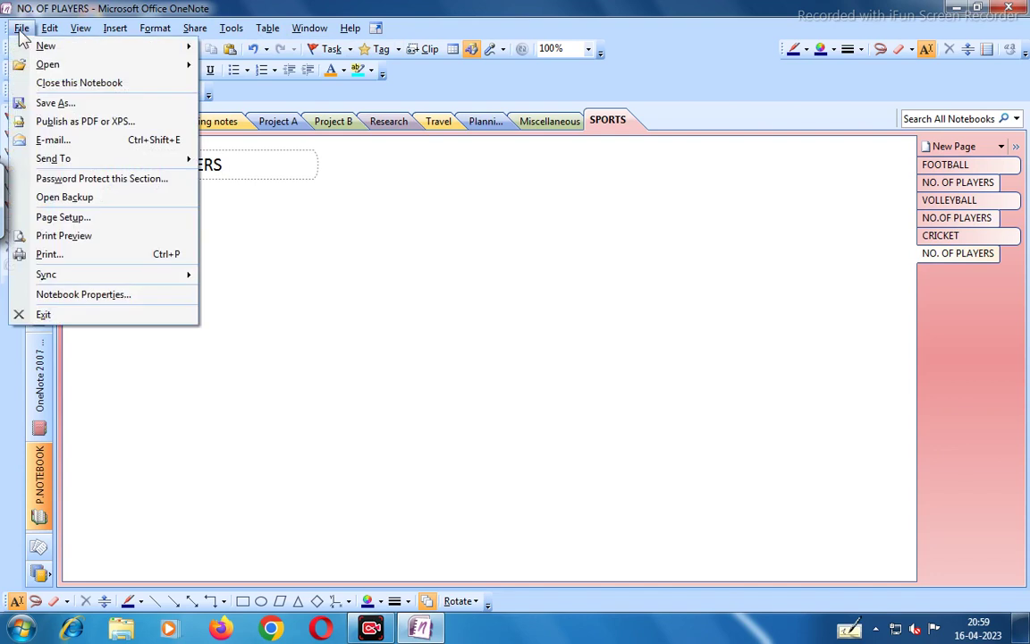
pyautogui.moveTo(41, 49)
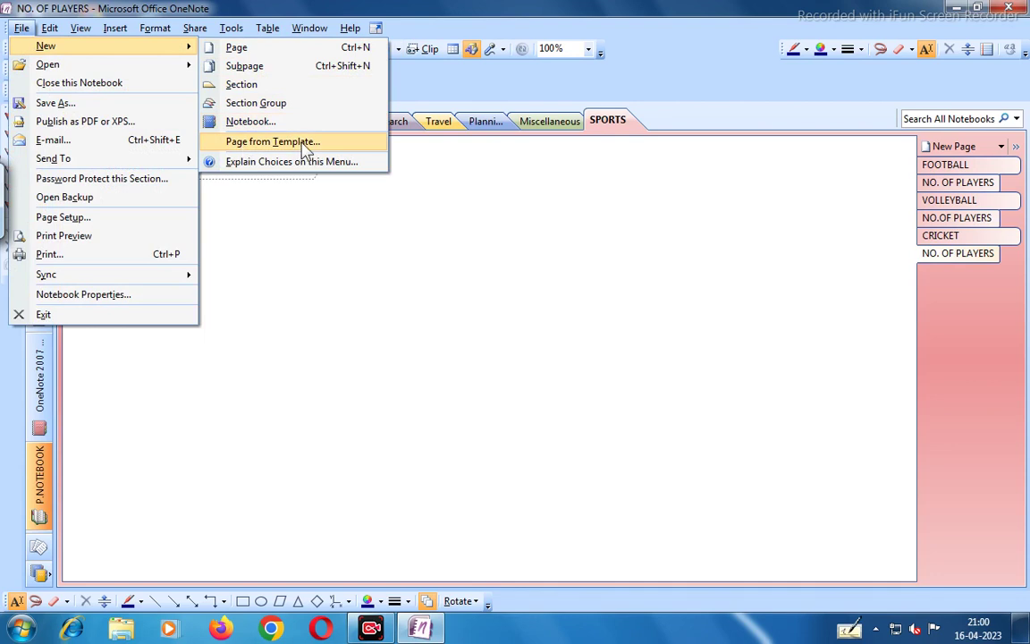
pyautogui.moveTo(128, 71)
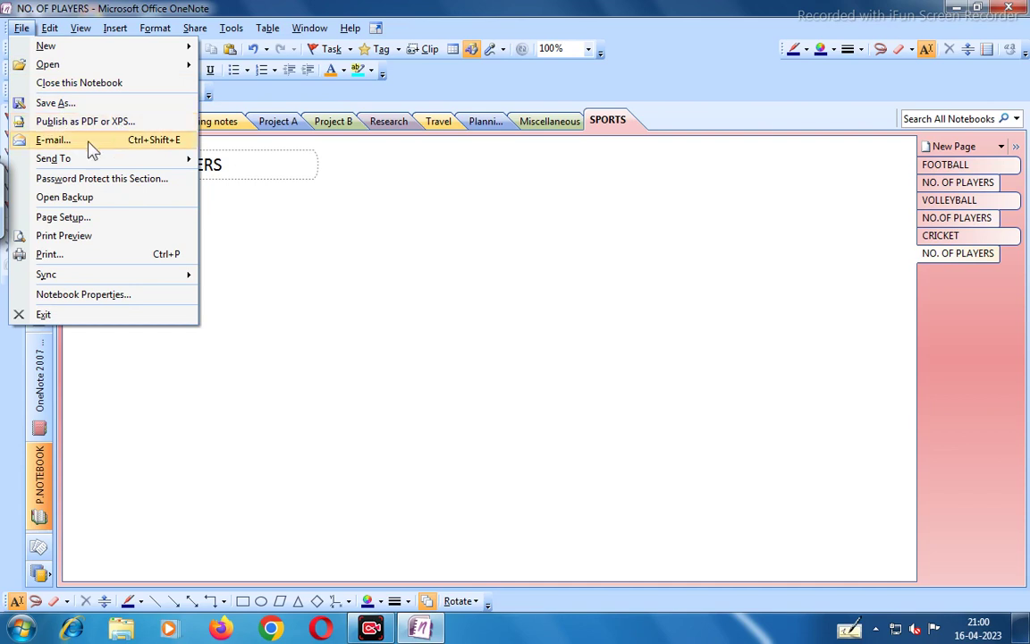
pyautogui.moveTo(120, 159)
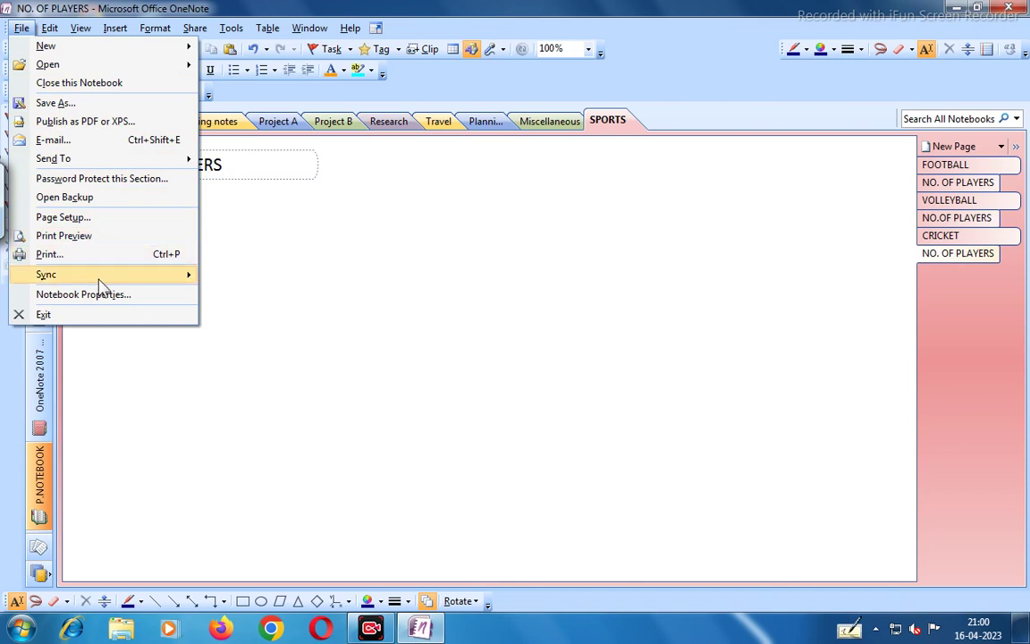
pyautogui.moveTo(98, 279)
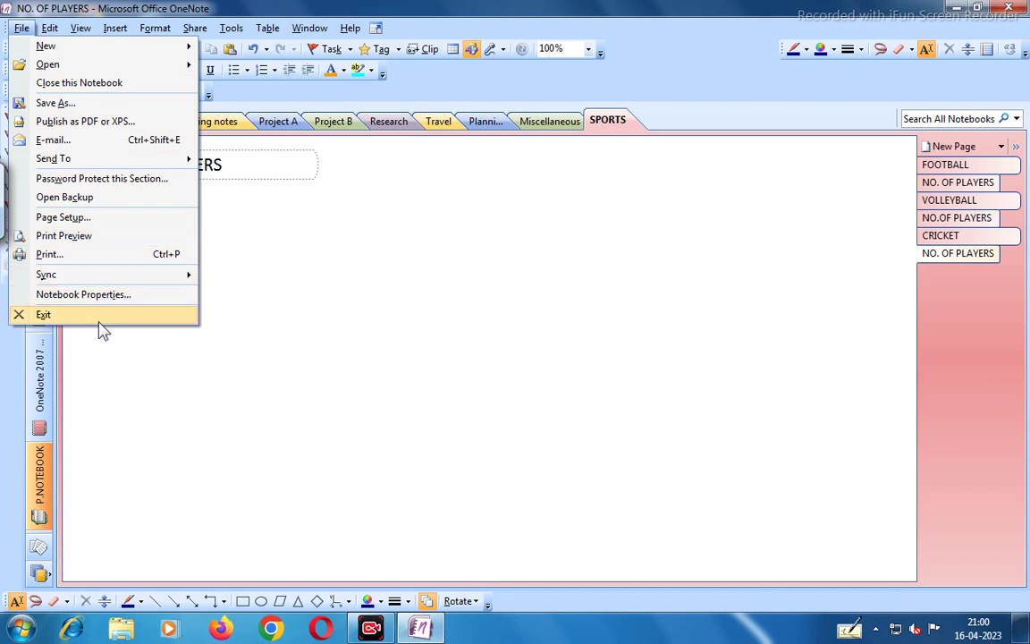
pyautogui.click(242, 294)
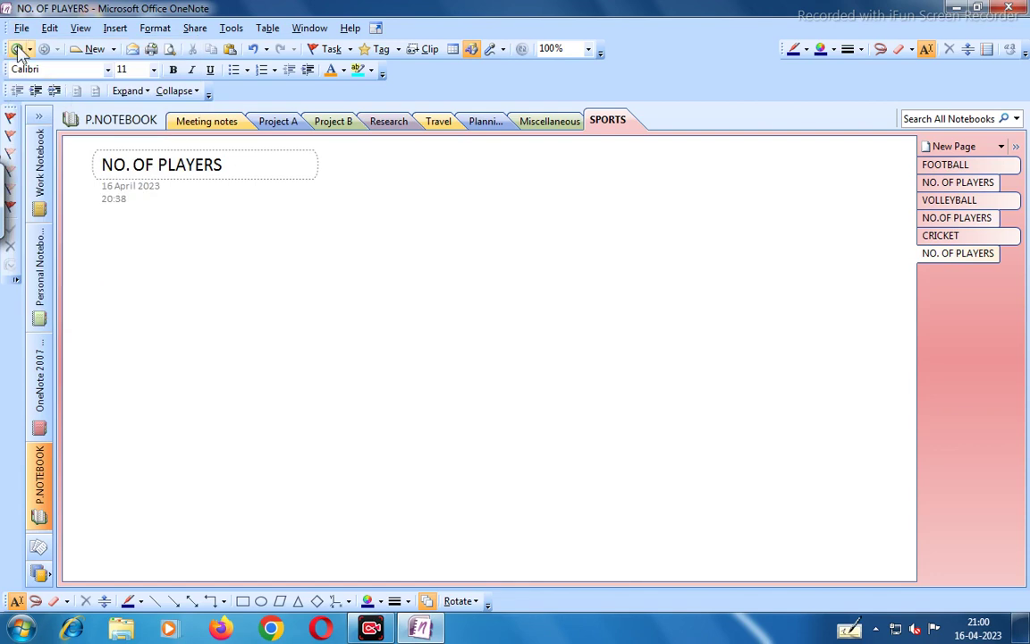
# Step: Examine the editing commands, including the choices for copying hyperlinks, ordering and selecting
pyautogui.click(50, 30)
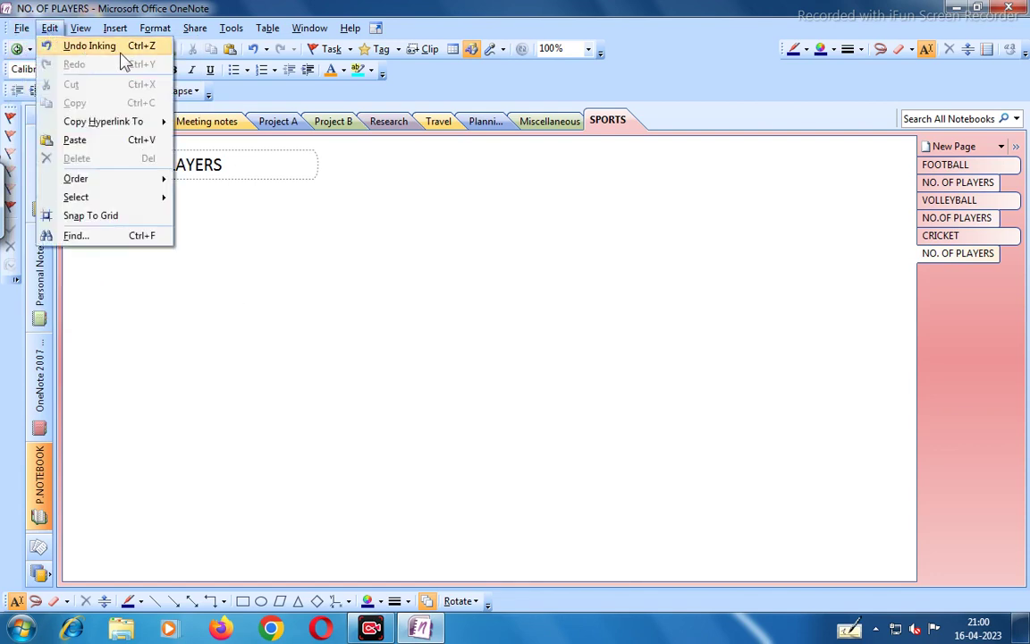
pyautogui.moveTo(133, 125)
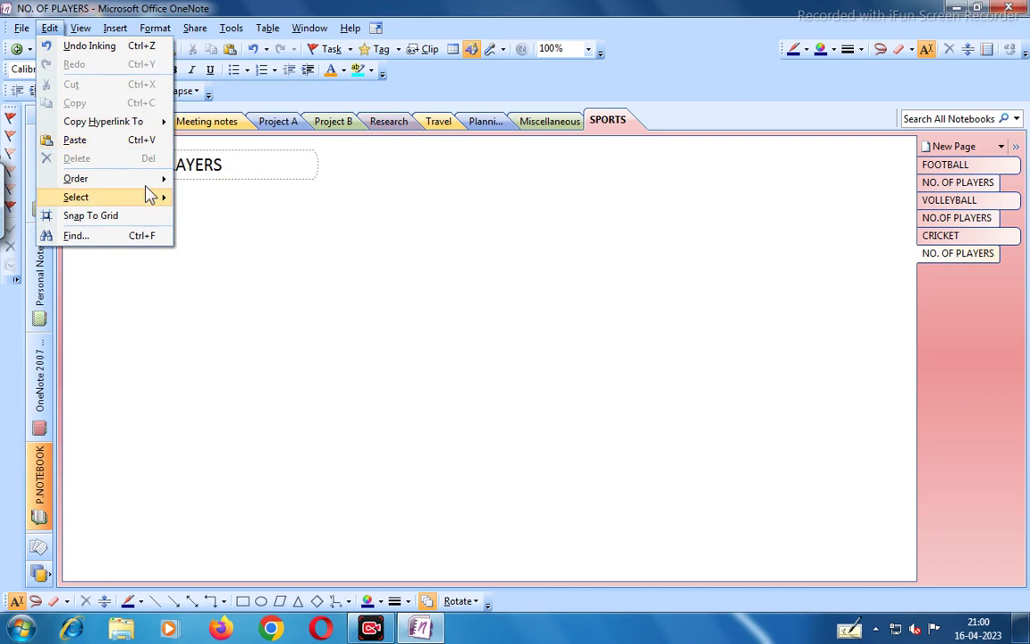
pyautogui.moveTo(147, 192)
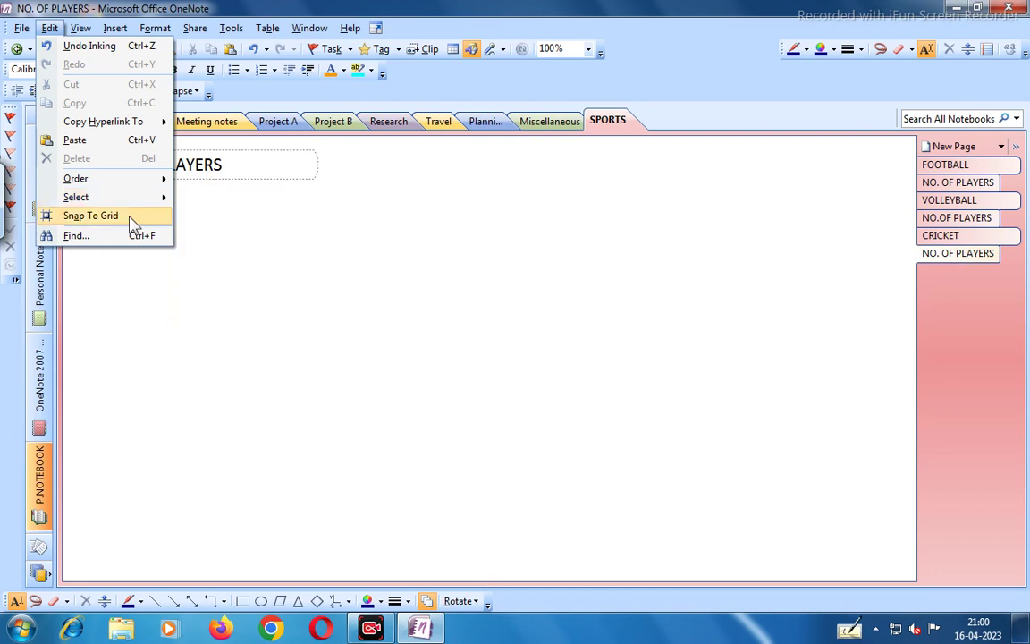
pyautogui.click(205, 262)
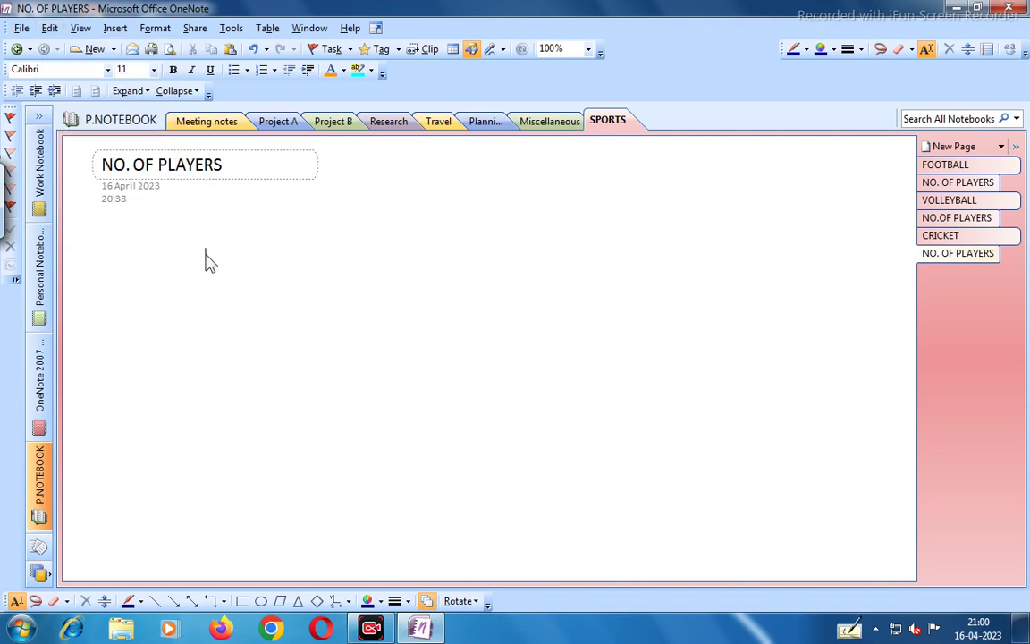
# Step: Show the NO. OF PLAYERS subpage in Full Page View and return to the normal view
pyautogui.click(81, 29)
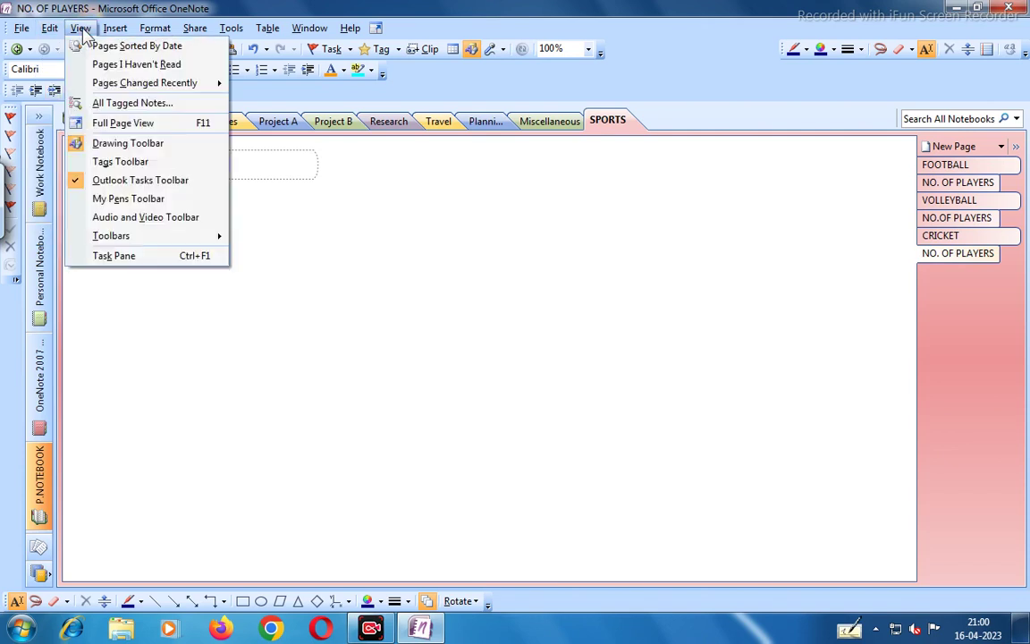
pyautogui.click(83, 126)
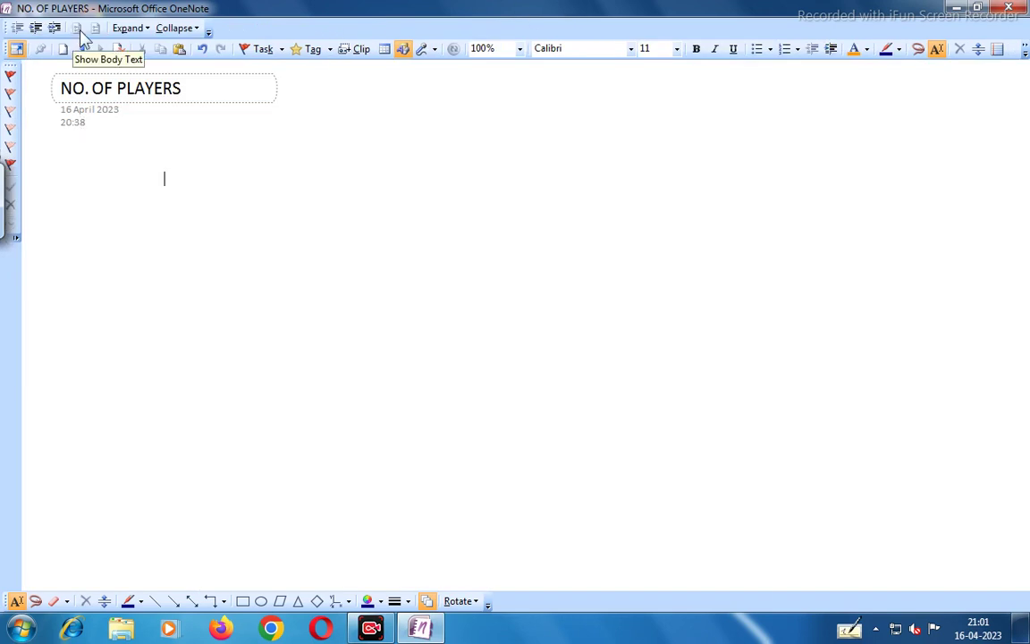
pyautogui.click(17, 49)
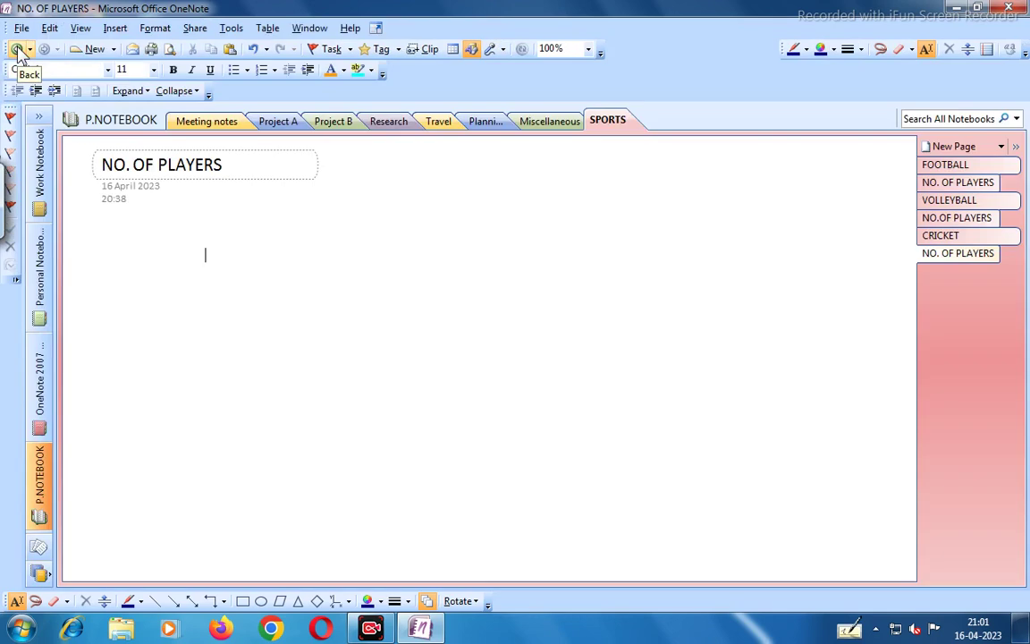
# Step: Examine the viewing commands, including the list of available toolbars, and the commands for inserting content
pyautogui.click(81, 29)
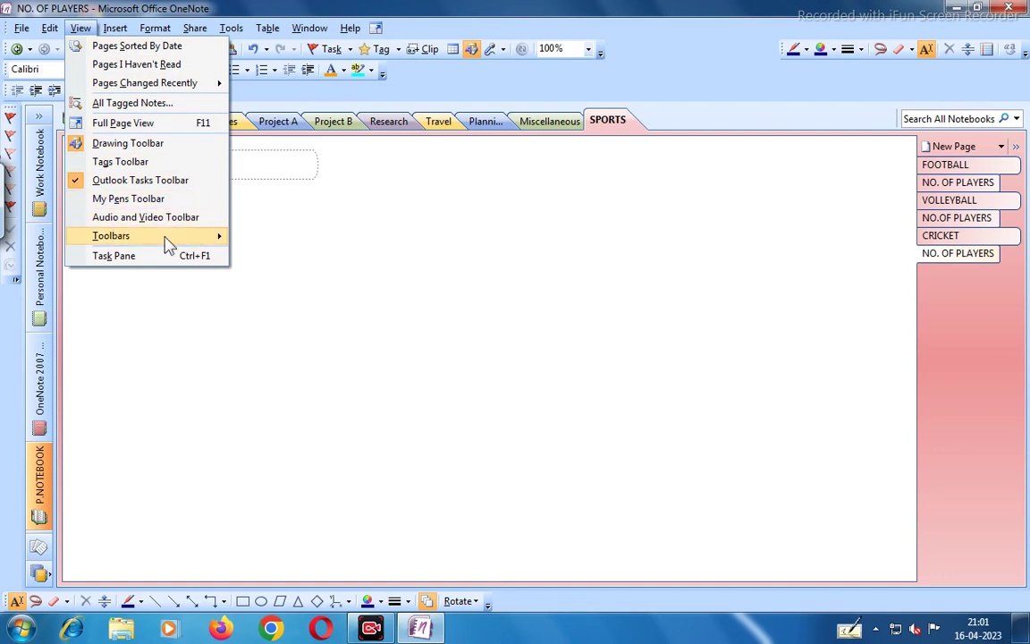
pyautogui.moveTo(223, 248)
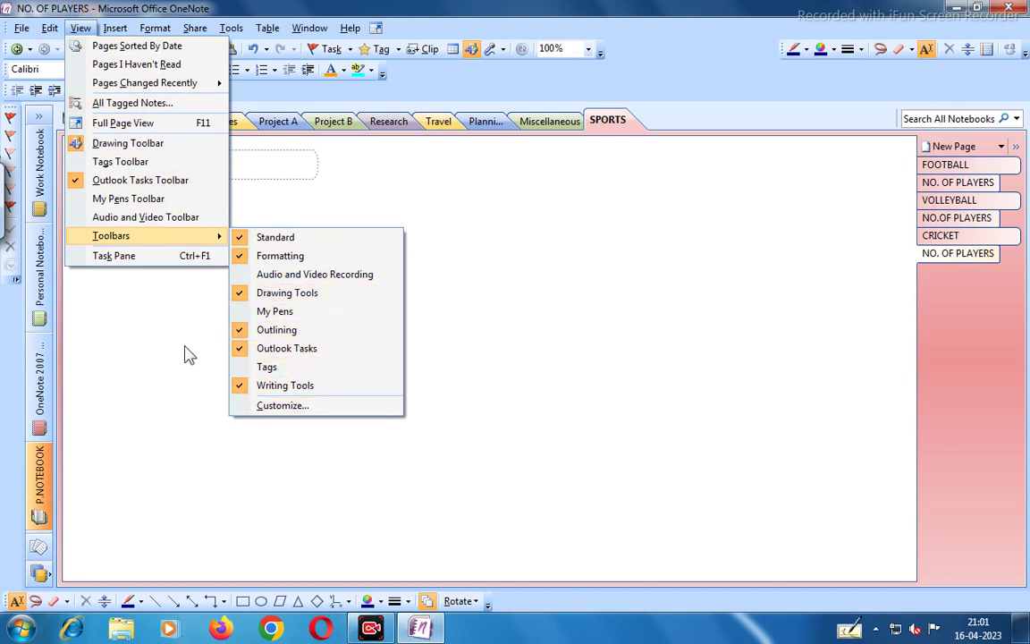
pyautogui.click(151, 301)
pyautogui.click(115, 28)
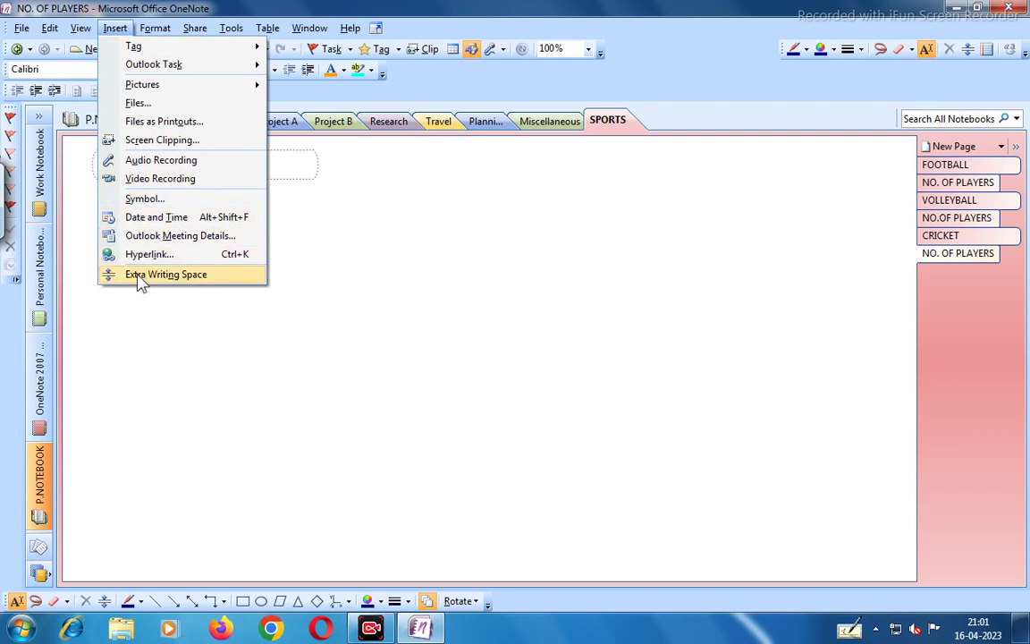
pyautogui.click(179, 313)
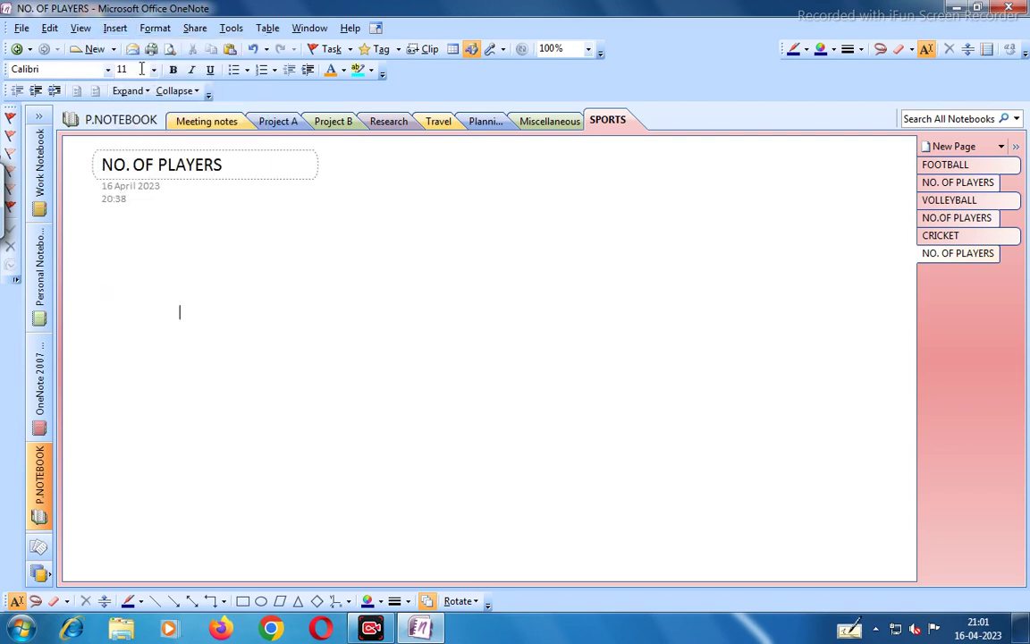
# Step: Examine the formatting commands, including the section colors, and the sharing commands, including the Live Sharing Session choices
pyautogui.click(154, 29)
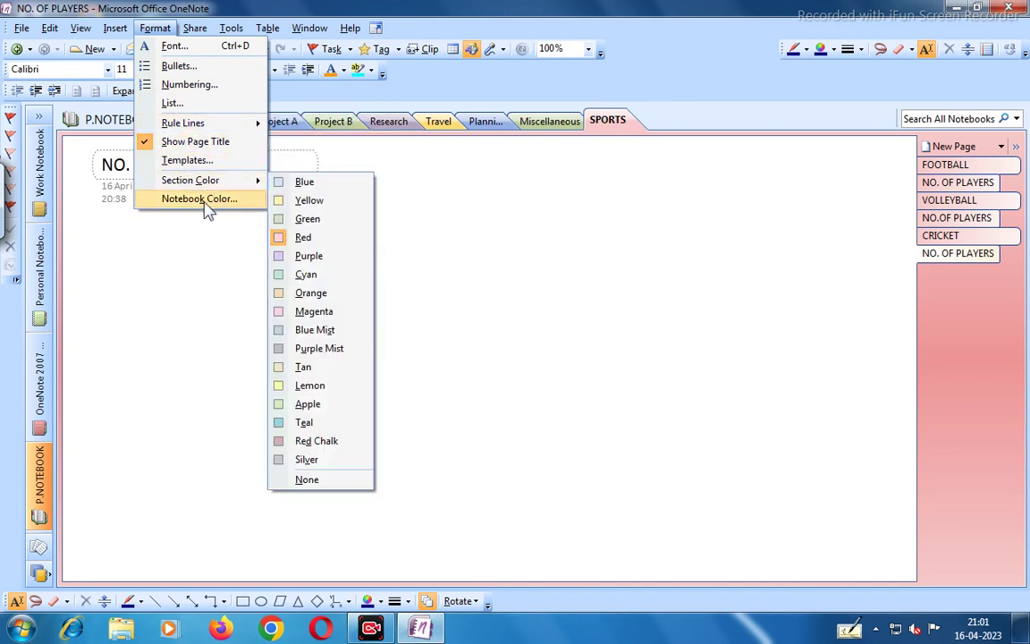
pyautogui.click(303, 213)
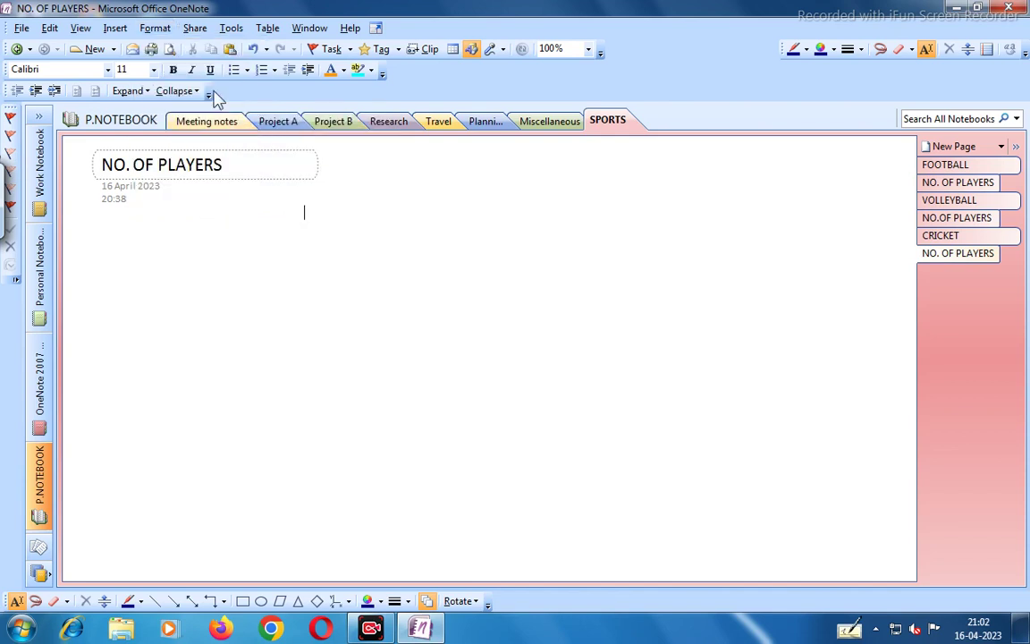
pyautogui.click(197, 30)
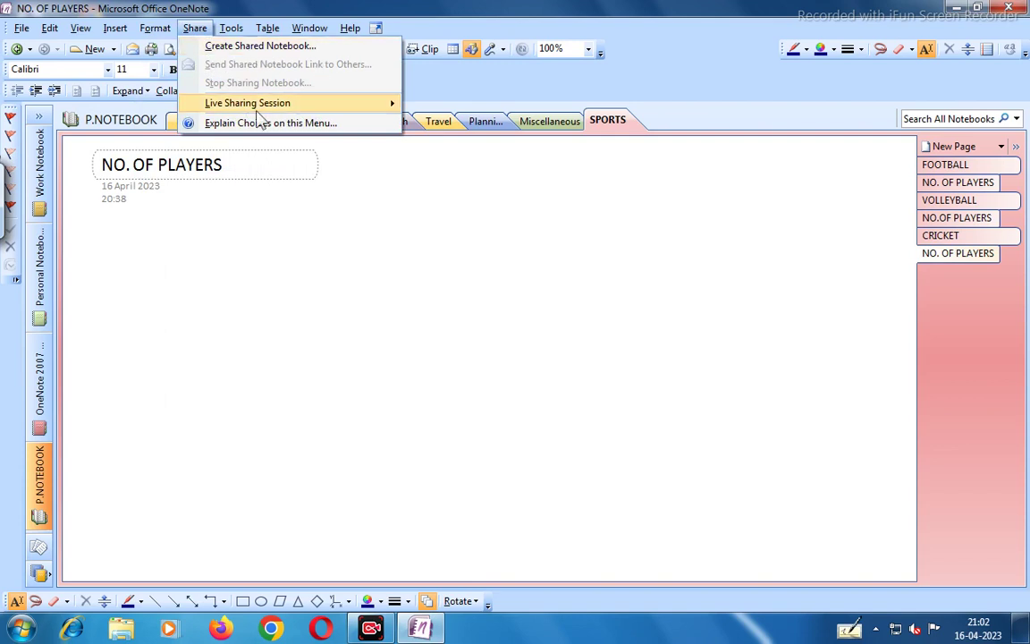
pyautogui.moveTo(252, 103)
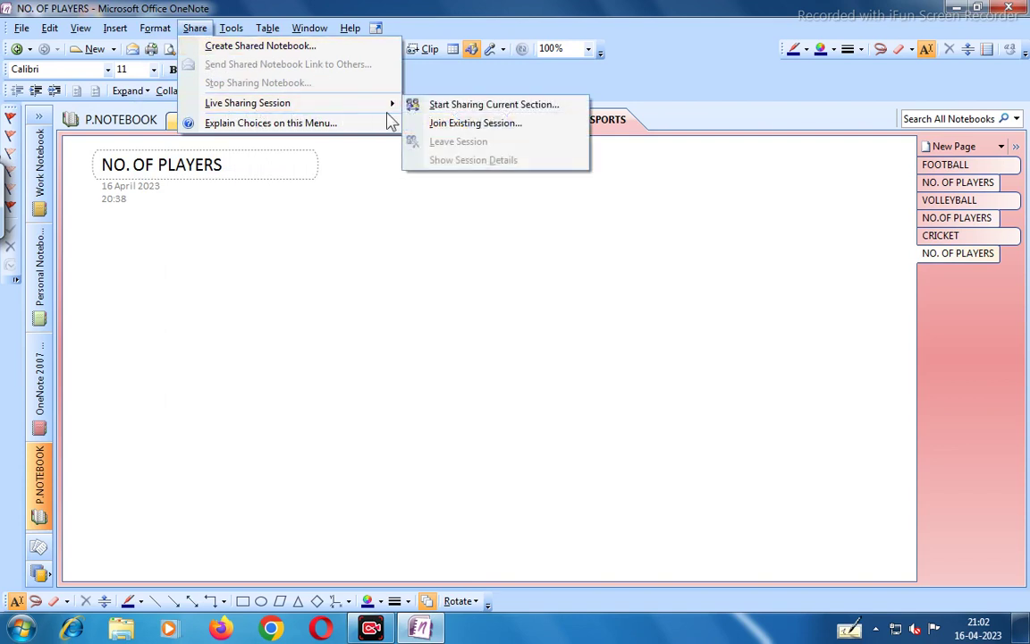
pyautogui.click(343, 221)
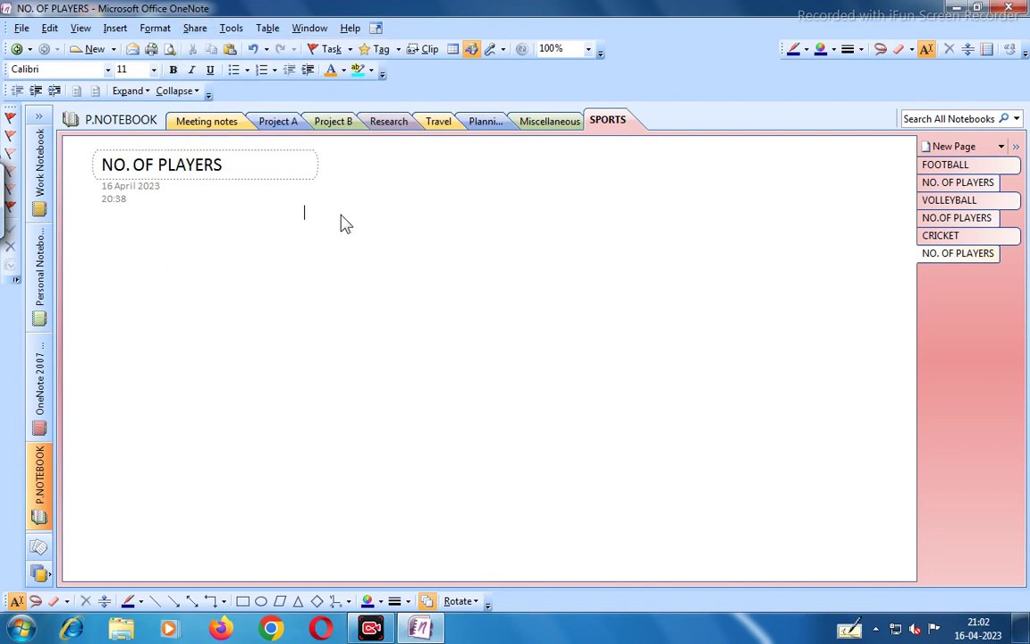
# Step: Examine the tools commands, including the choices for Writing Tools, Pen Mode, Treat Selected Ink As and Create Outlook Item
pyautogui.click(230, 28)
pyautogui.moveTo(272, 53)
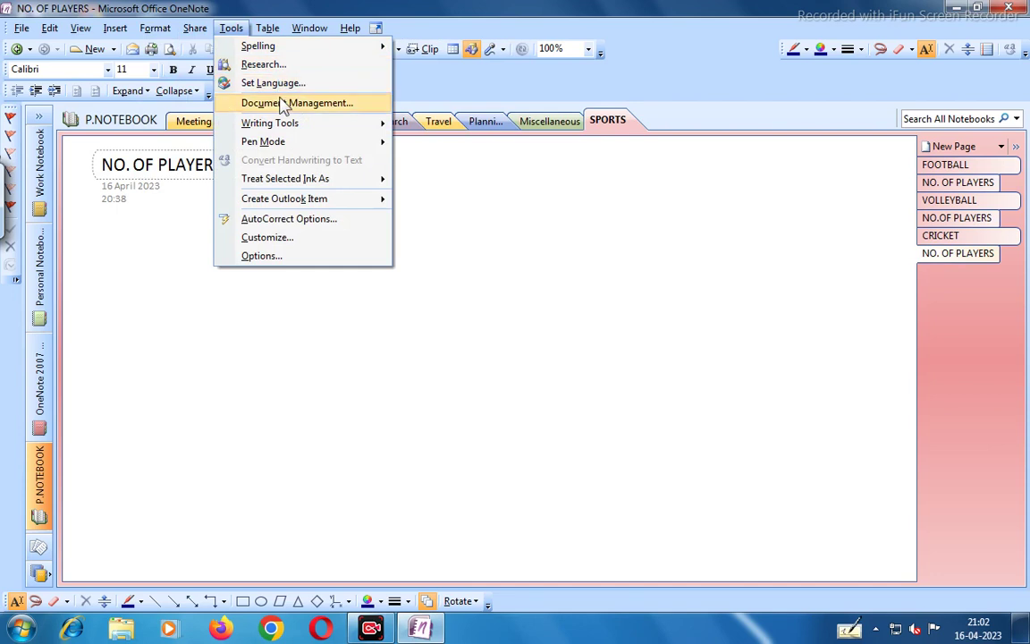
pyautogui.moveTo(306, 125)
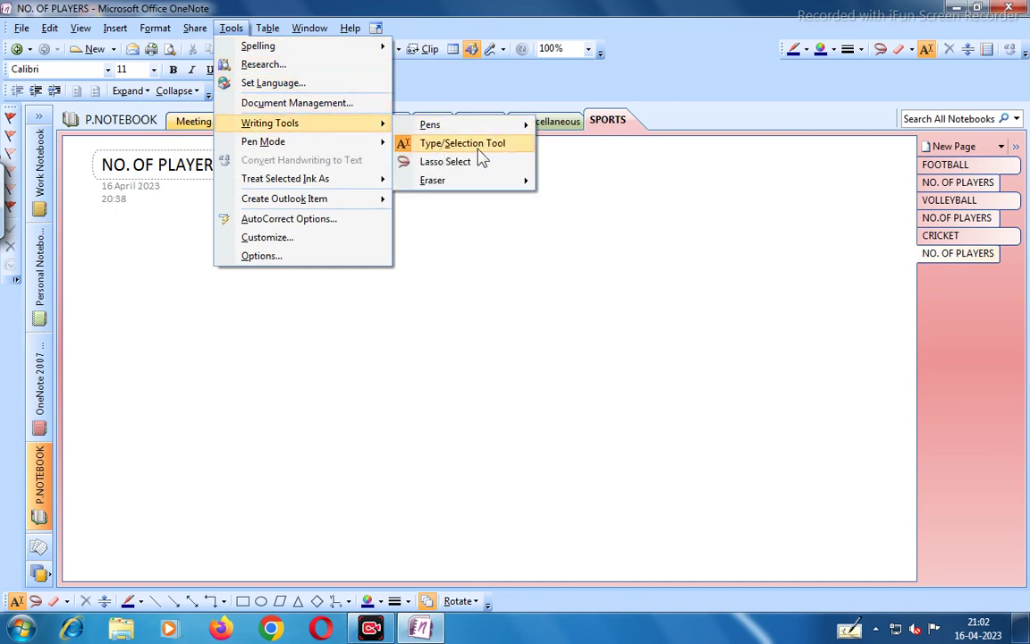
pyautogui.moveTo(474, 191)
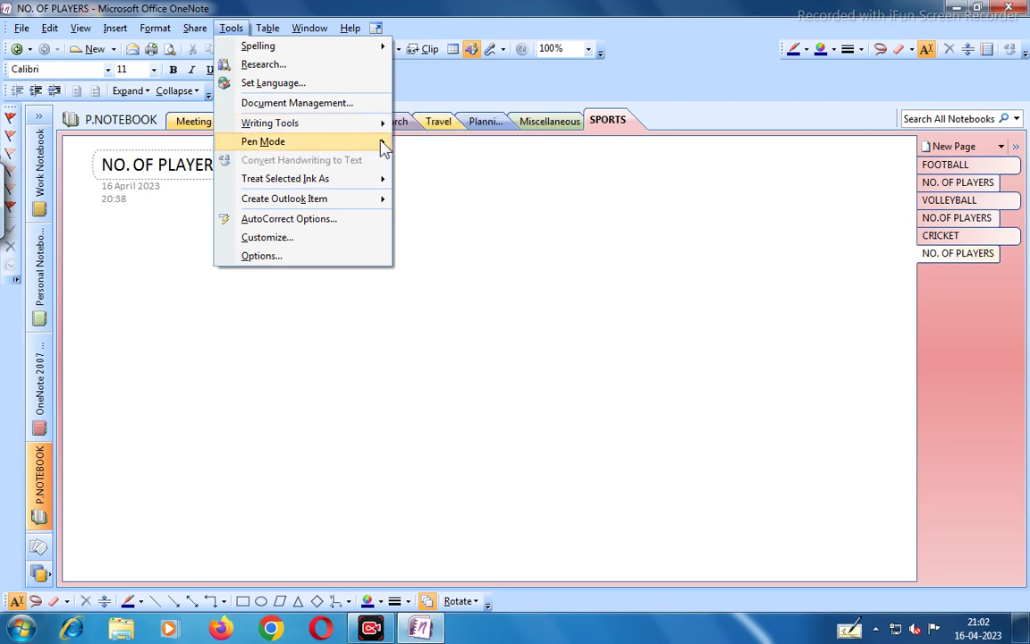
pyautogui.moveTo(383, 147)
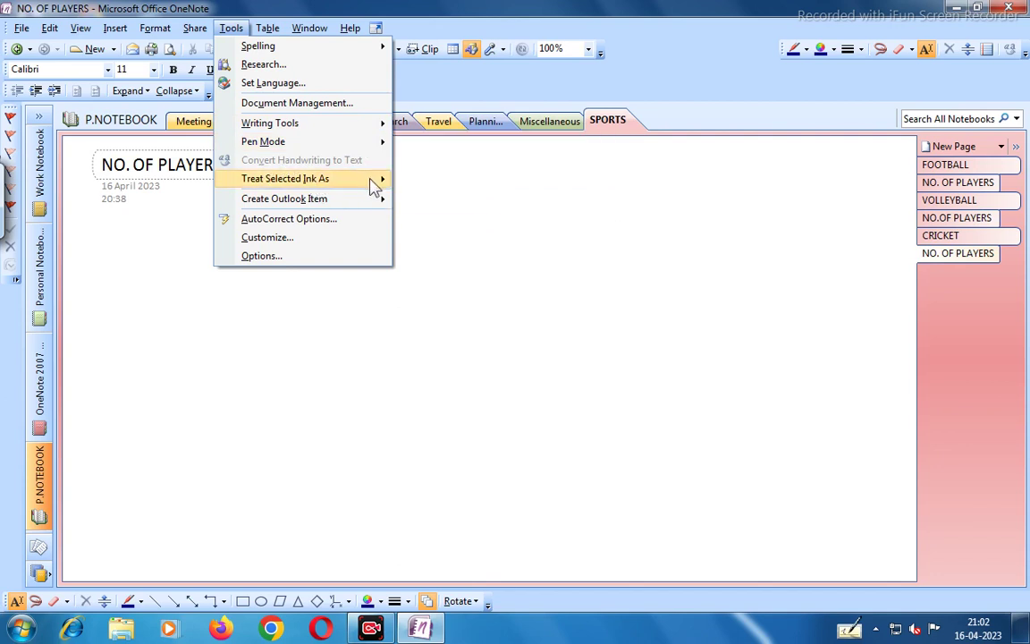
pyautogui.moveTo(374, 184)
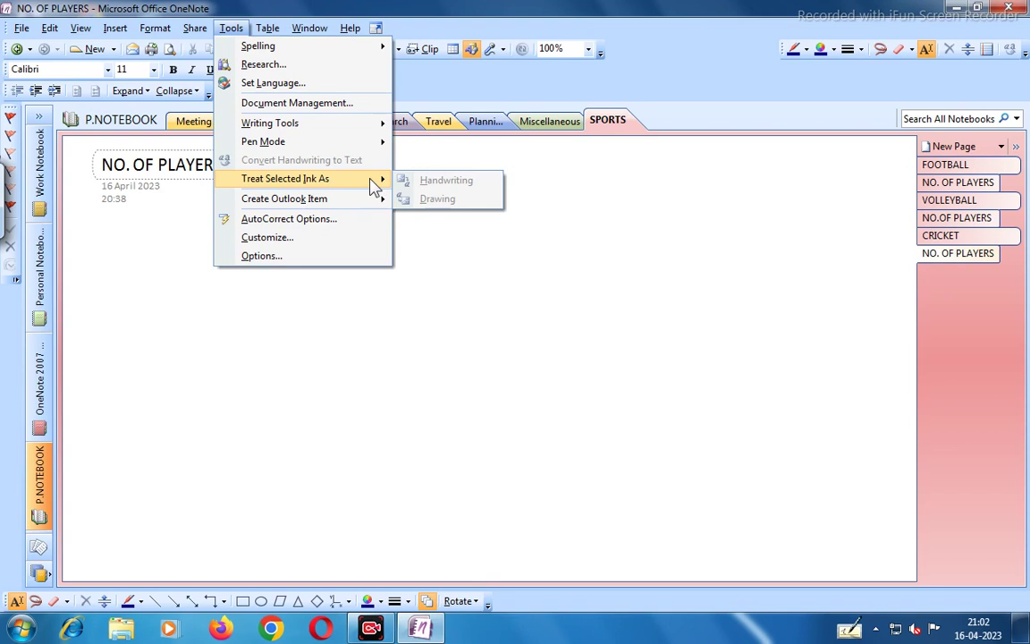
pyautogui.moveTo(358, 207)
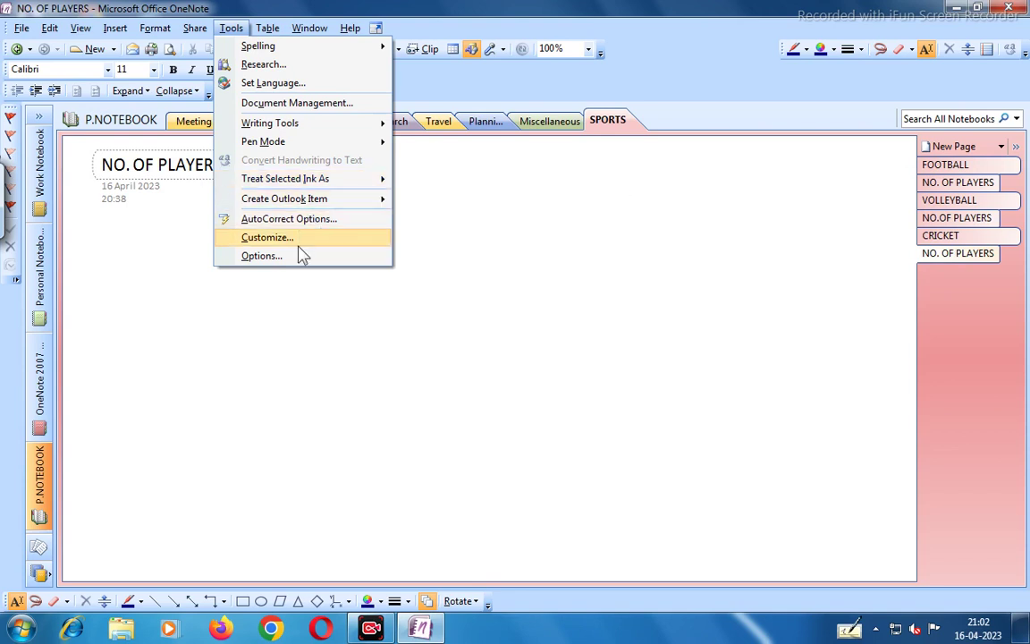
# Step: Examine the table commands and the window commands
pyautogui.click(266, 30)
pyautogui.click(264, 32)
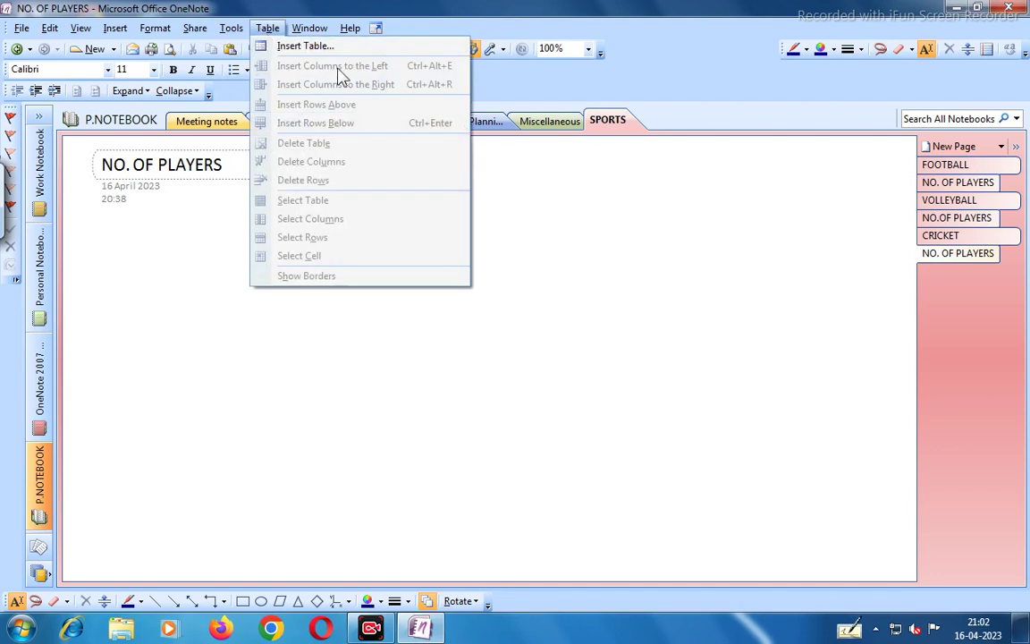
pyautogui.click(309, 30)
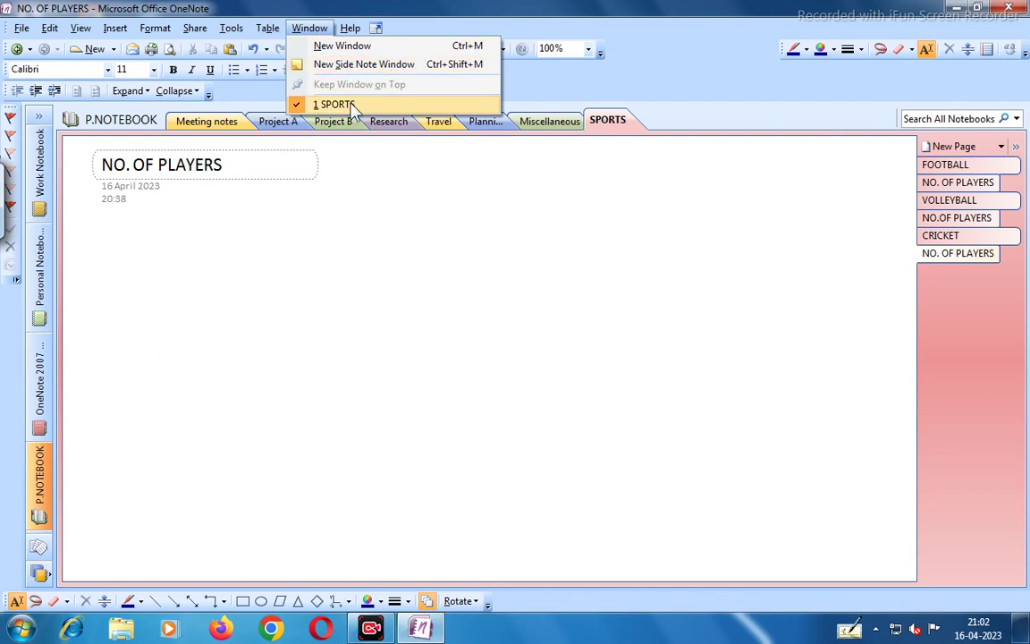
# Step: Switch the subpage to Full Page View once more and restore the normal view
pyautogui.click(376, 30)
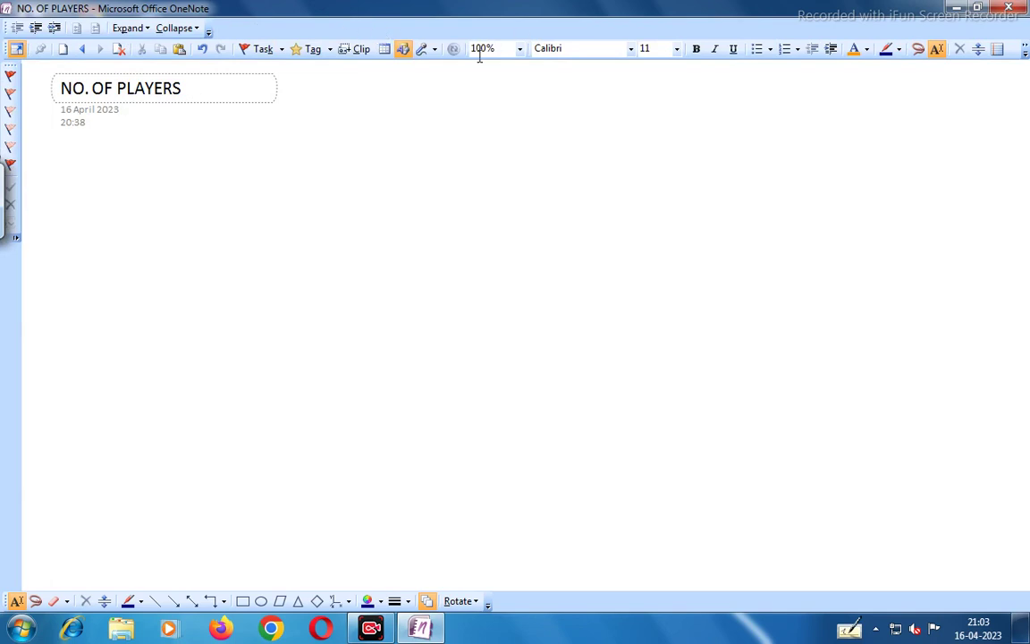
pyautogui.click(17, 49)
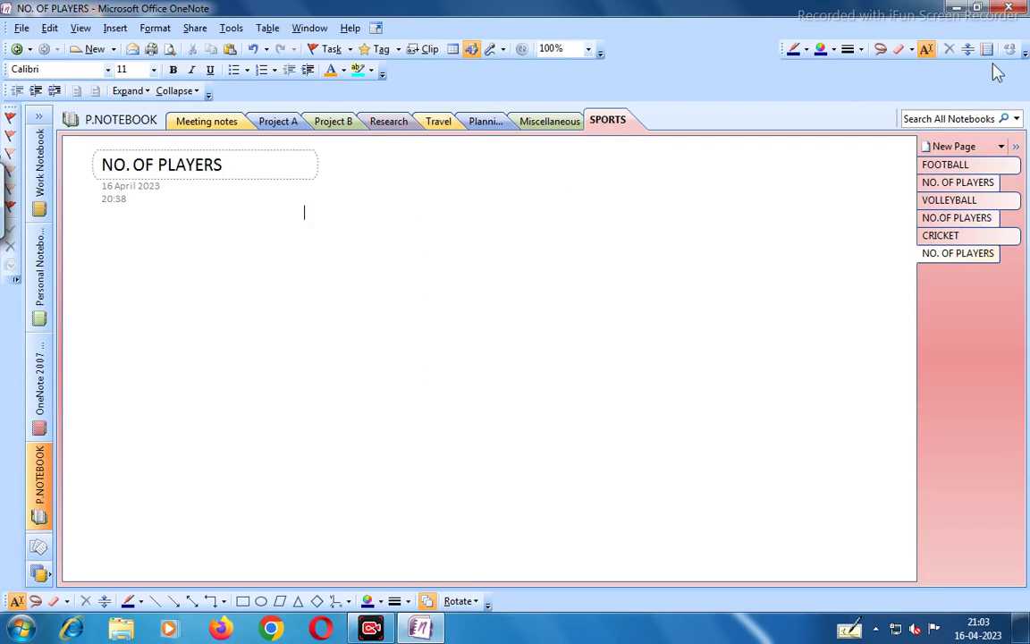
# Step: Handwrite "Blue colour" and, below it, "Black colour" on the page with the Blue (thin) felt tip pen
pyautogui.click(807, 52)
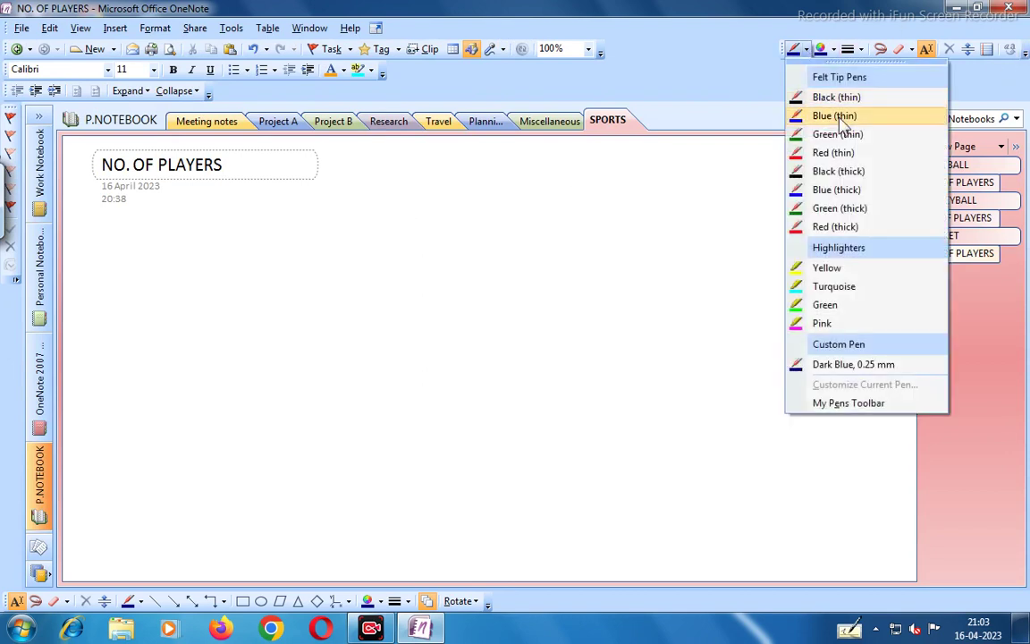
pyautogui.click(832, 117)
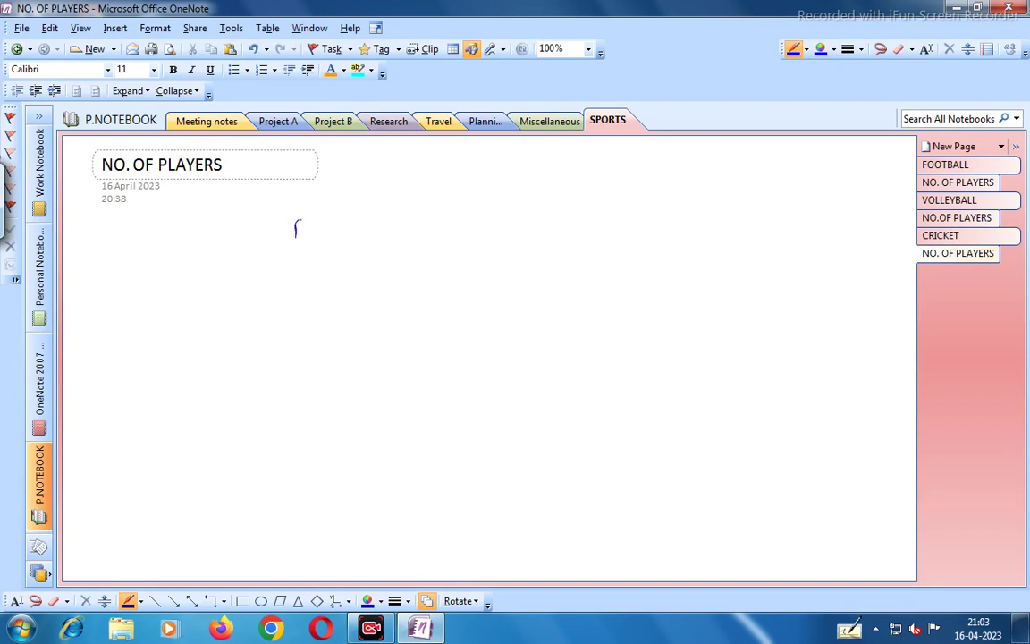
pyautogui.moveTo(298, 229); pyautogui.dragTo(306, 235)
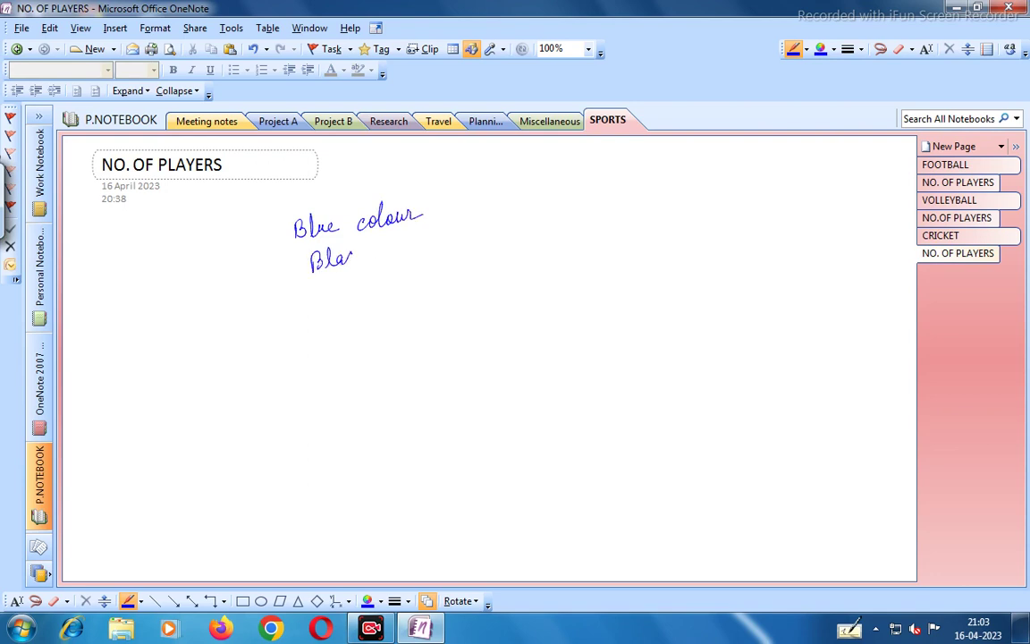
pyautogui.moveTo(393, 247); pyautogui.dragTo(399, 240)
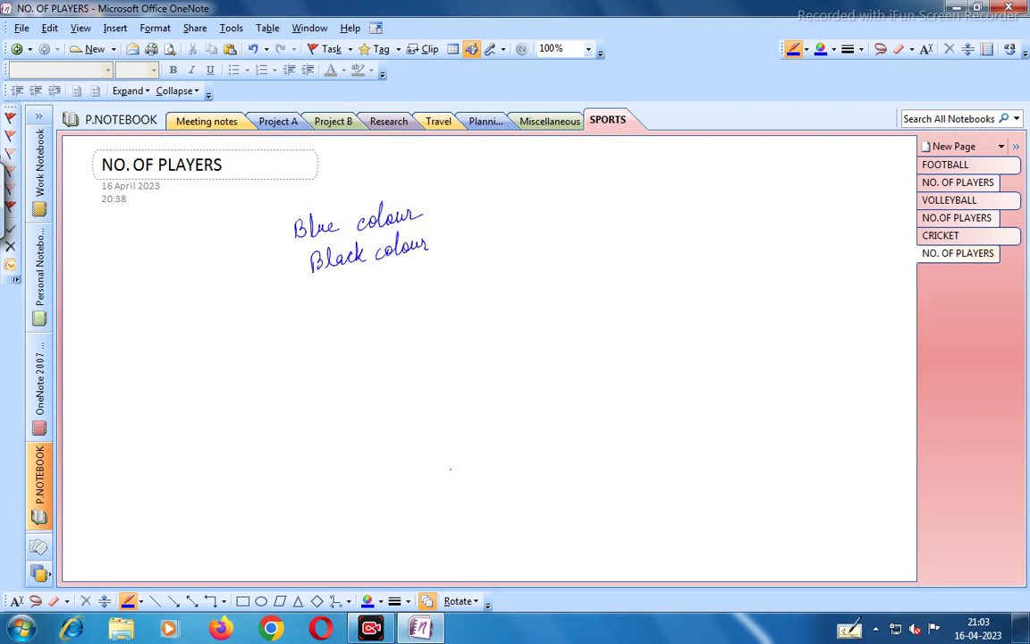
# Step: Highlight both handwritten lines with the Yellow highlighter
pyautogui.click(807, 50)
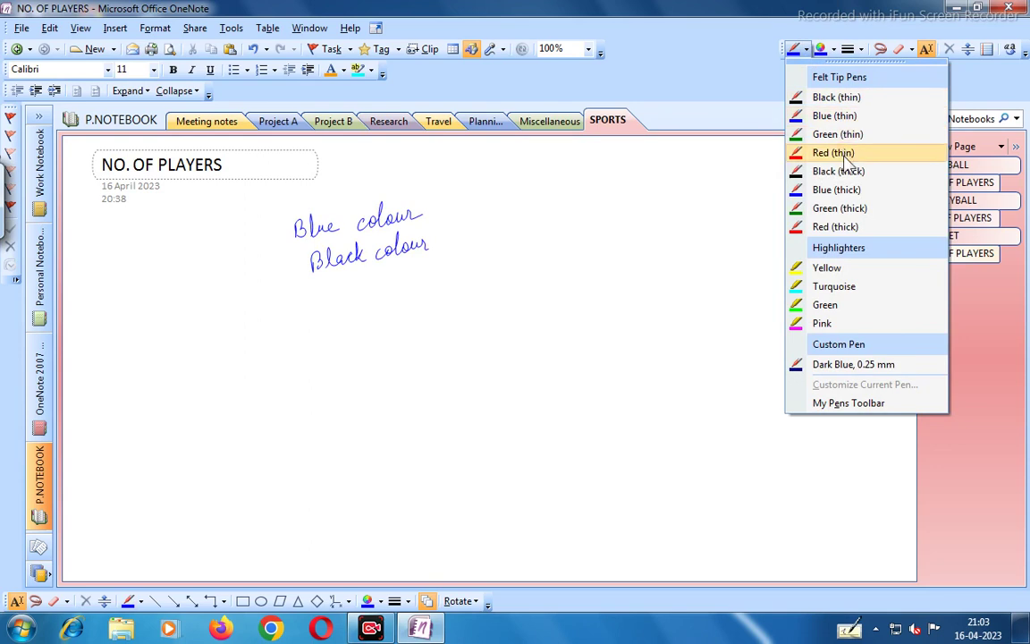
pyautogui.click(832, 267)
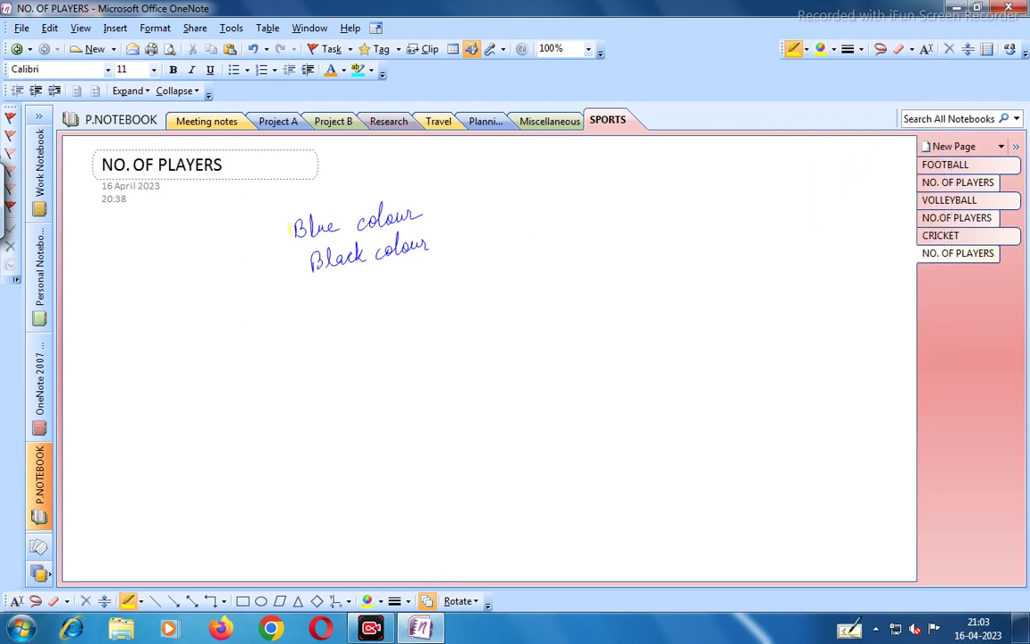
pyautogui.moveTo(292, 228); pyautogui.dragTo(422, 227)
pyautogui.moveTo(309, 259); pyautogui.dragTo(440, 259)
# Step: Draw a freehand curve beside the handwriting with the Dark Blue, 0.25 mm custom pen, and a short thin stroke in black
pyautogui.click(806, 50)
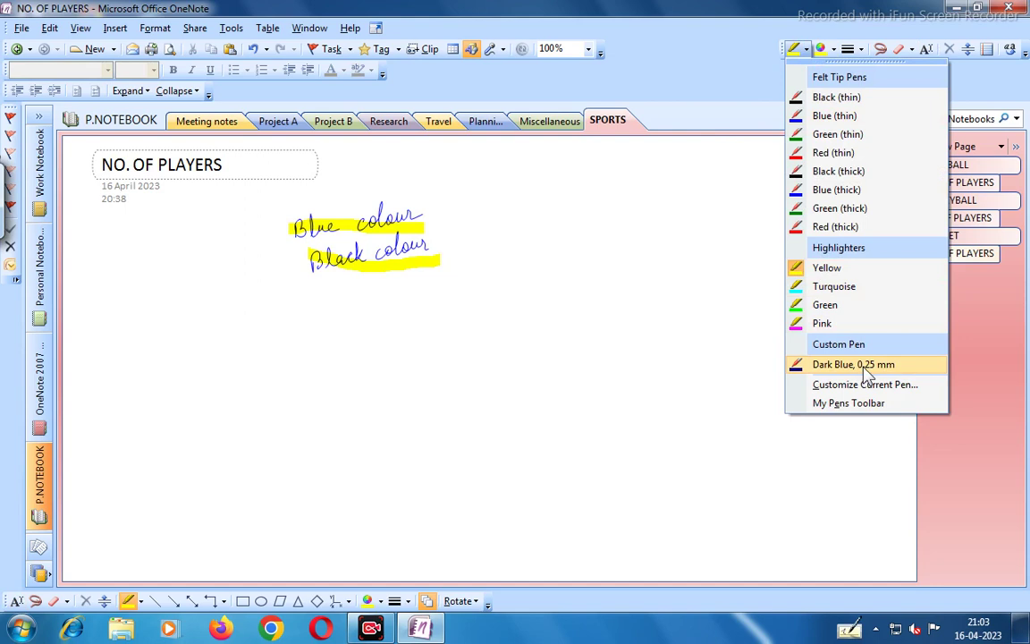
pyautogui.click(863, 368)
pyautogui.moveTo(597, 253)
pyautogui.mouseDown()
pyautogui.moveTo(617, 299)
pyautogui.moveTo(654, 267)
pyautogui.mouseUp()
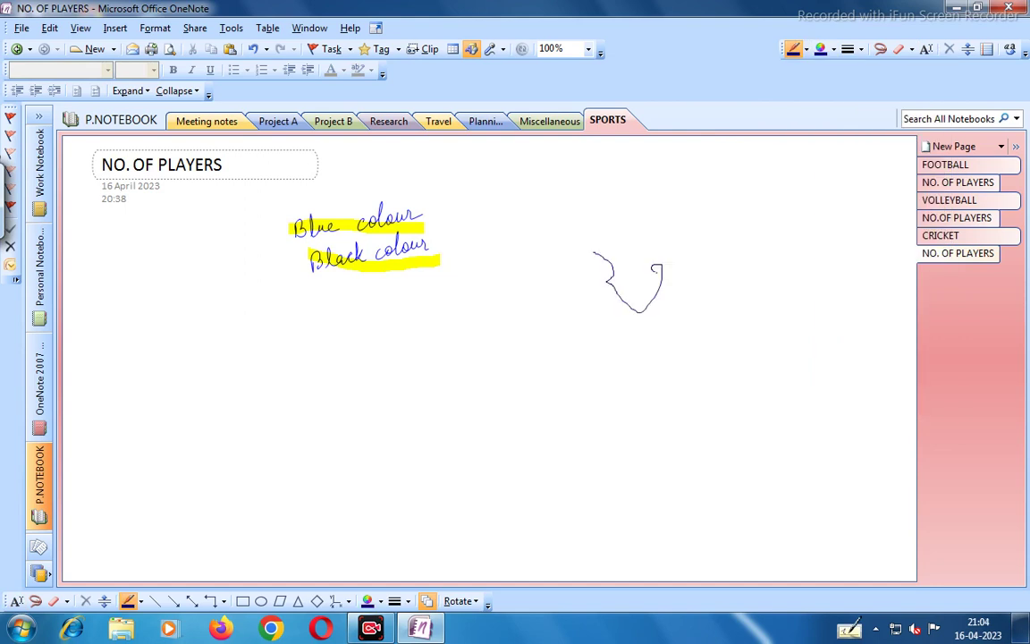
pyautogui.click(834, 50)
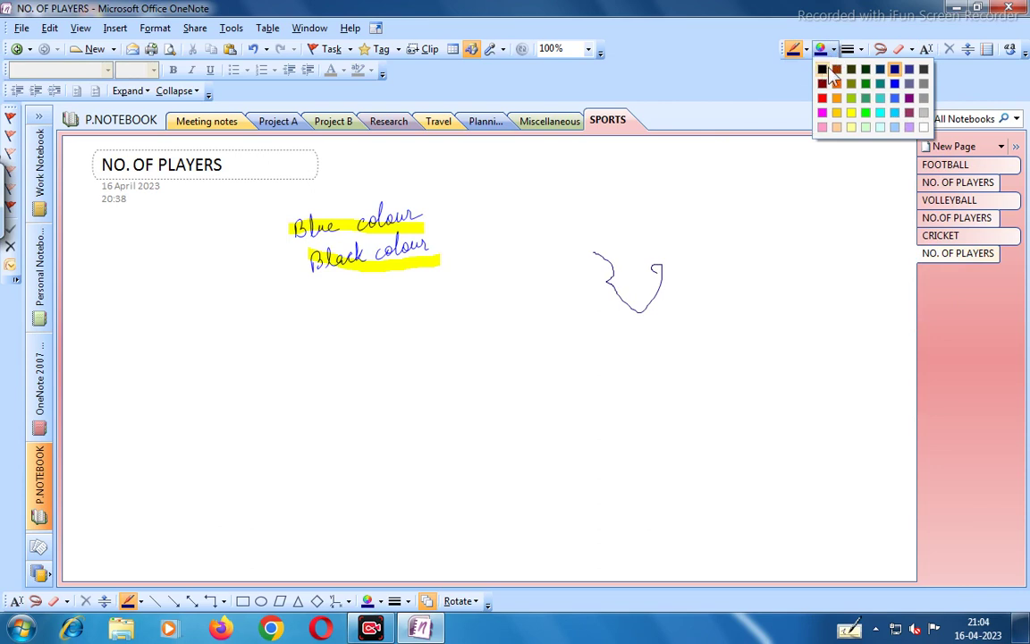
pyautogui.click(740, 100)
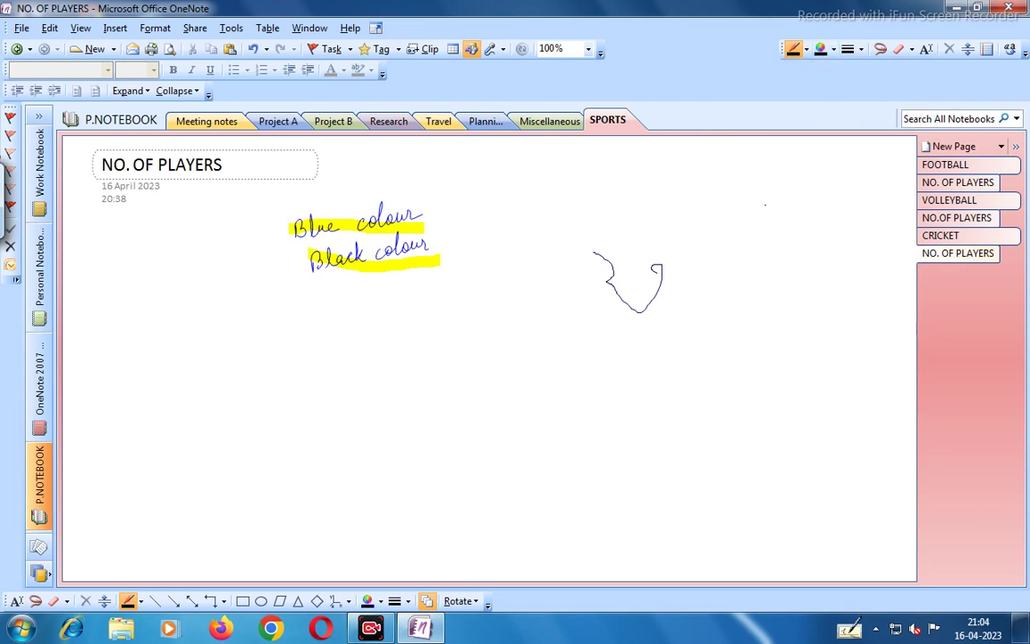
# Step: Draw three short black strokes on the page with pen thicknesses of 2, 1.5 and 1 mm
pyautogui.click(861, 51)
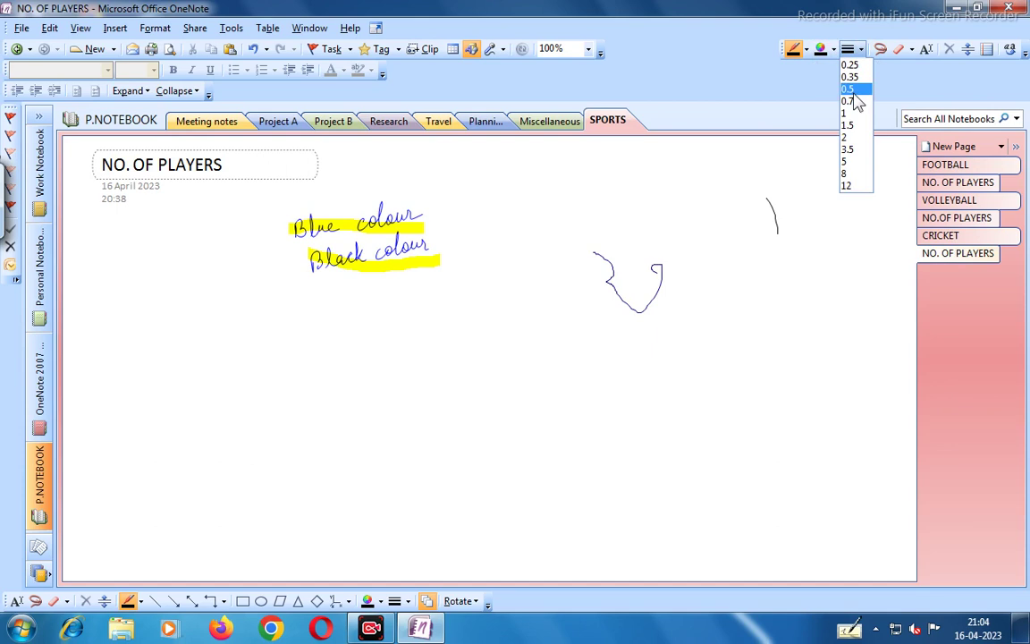
pyautogui.click(853, 138)
pyautogui.moveTo(739, 194); pyautogui.dragTo(747, 239)
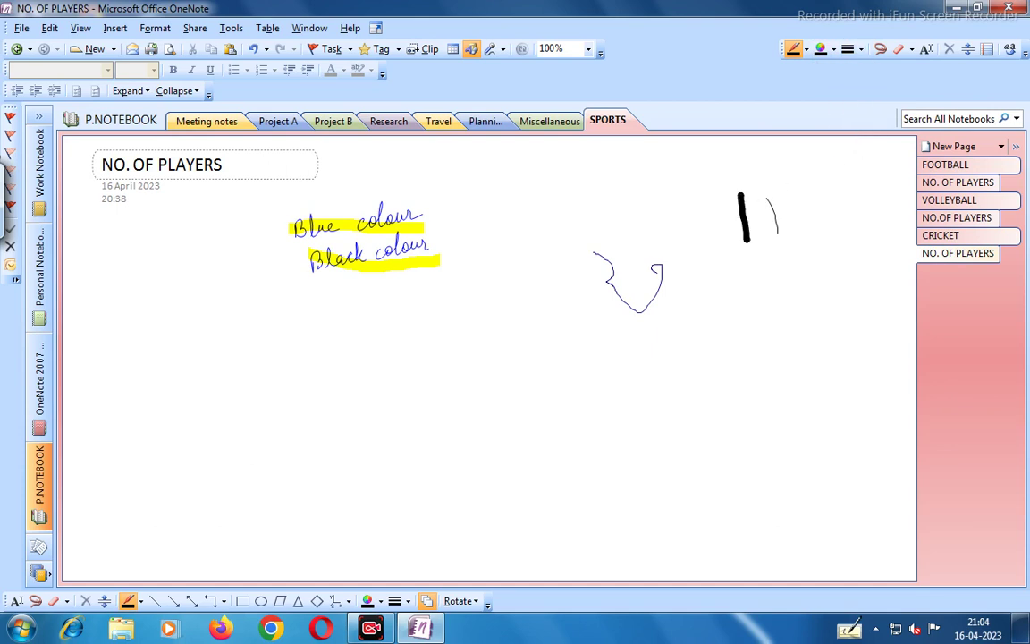
pyautogui.click(860, 50)
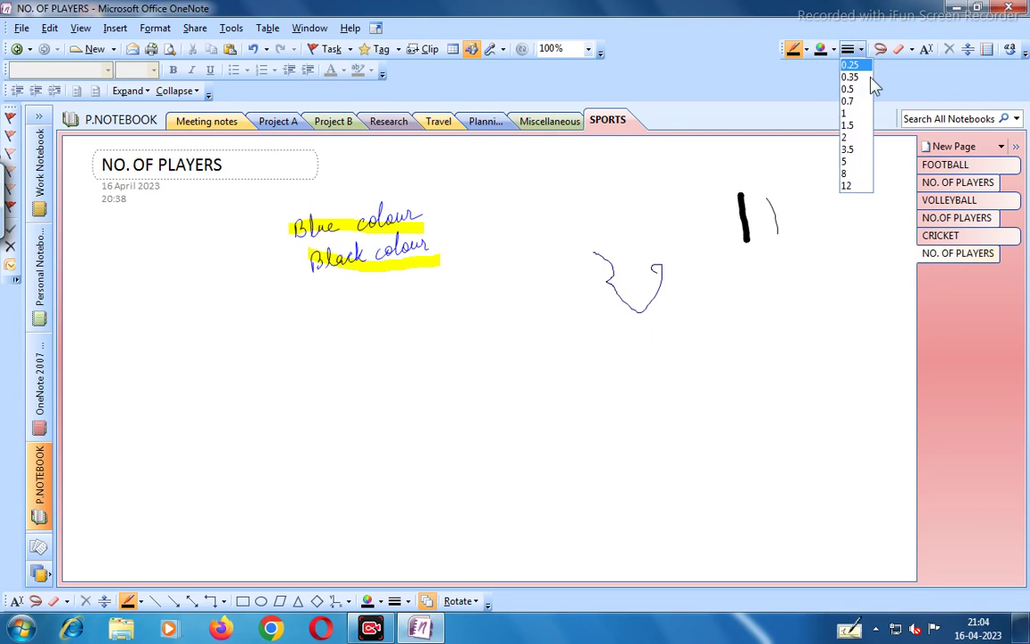
pyautogui.click(865, 127)
pyautogui.moveTo(686, 185); pyautogui.dragTo(704, 243)
pyautogui.click(856, 50)
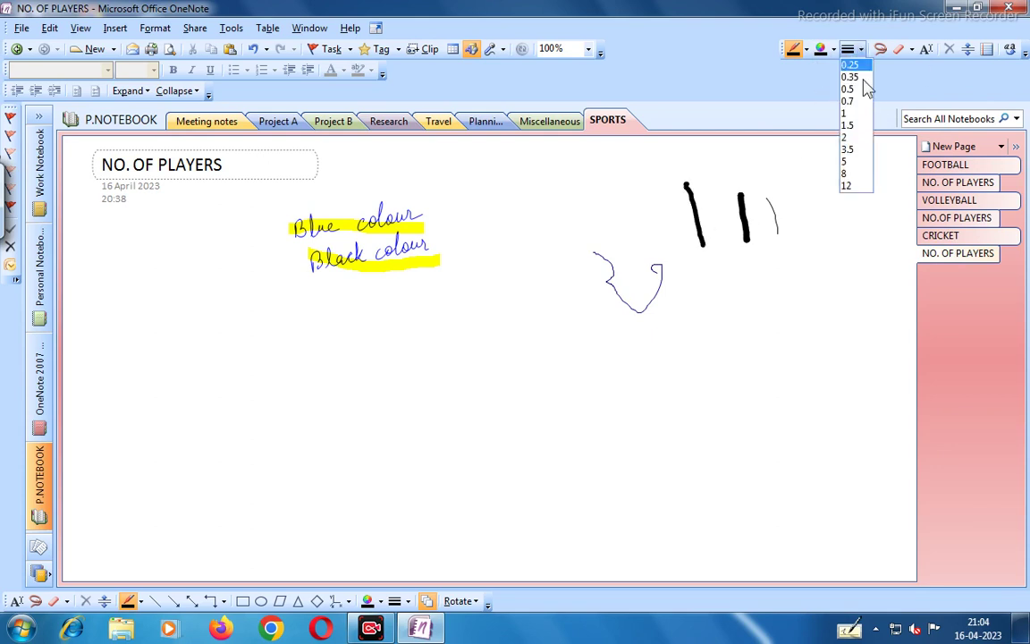
pyautogui.click(847, 114)
pyautogui.moveTo(638, 163); pyautogui.dragTo(655, 219)
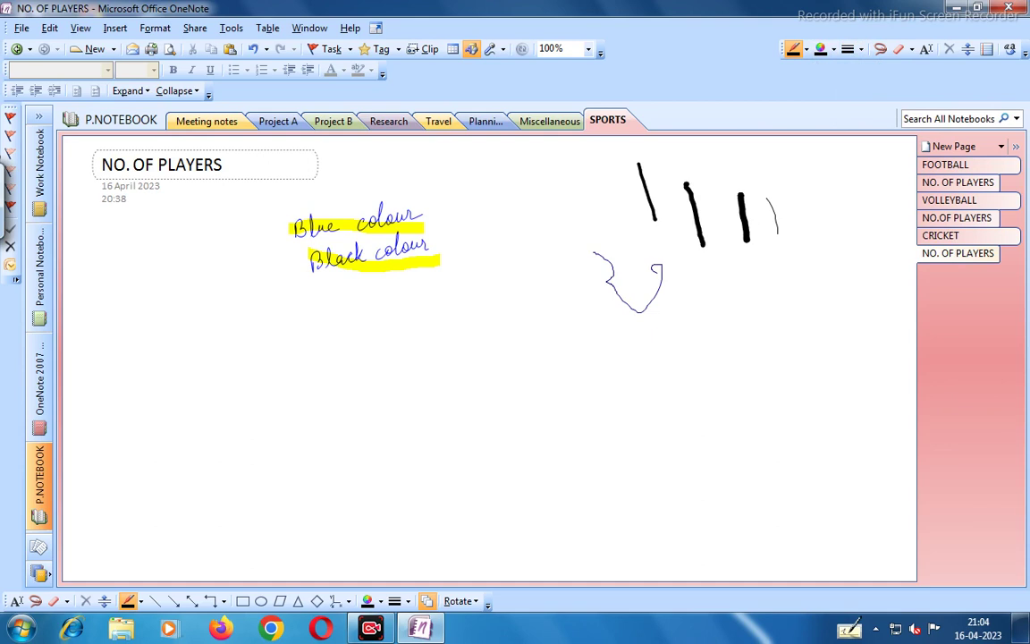
# Step: Draw four more black strokes on the page with pen thicknesses of 0.7, 0.5, 0.35 and 0.25 mm
pyautogui.click(857, 51)
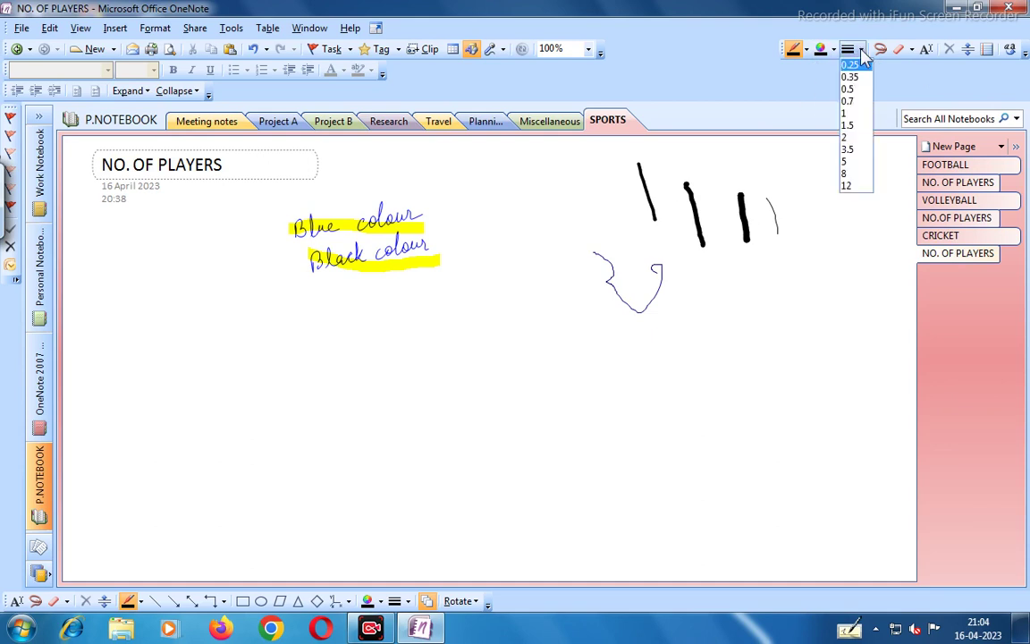
pyautogui.click(851, 101)
pyautogui.moveTo(767, 173); pyautogui.dragTo(786, 205)
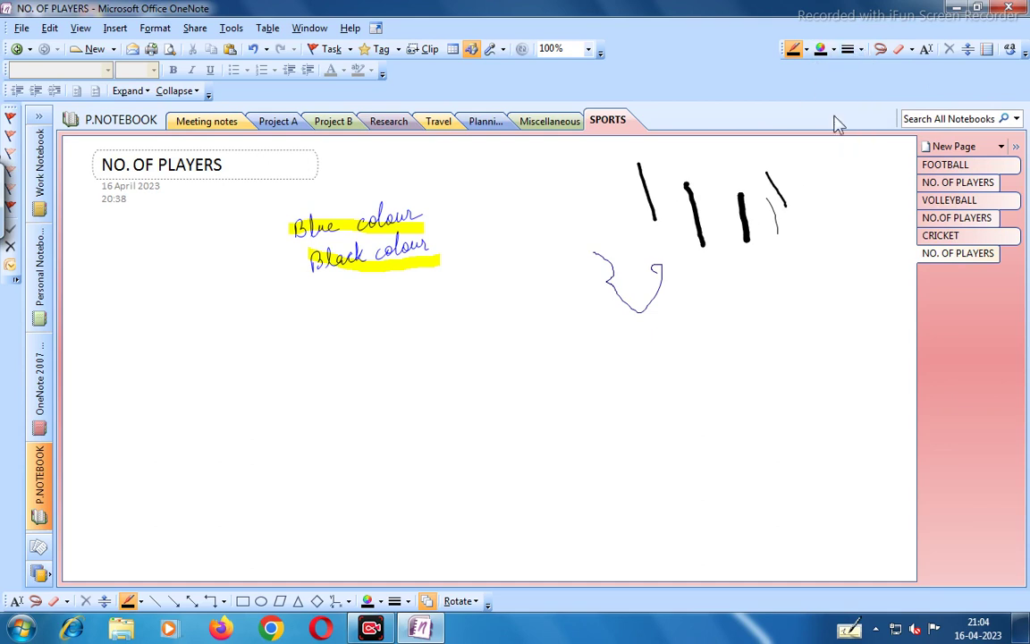
pyautogui.click(860, 50)
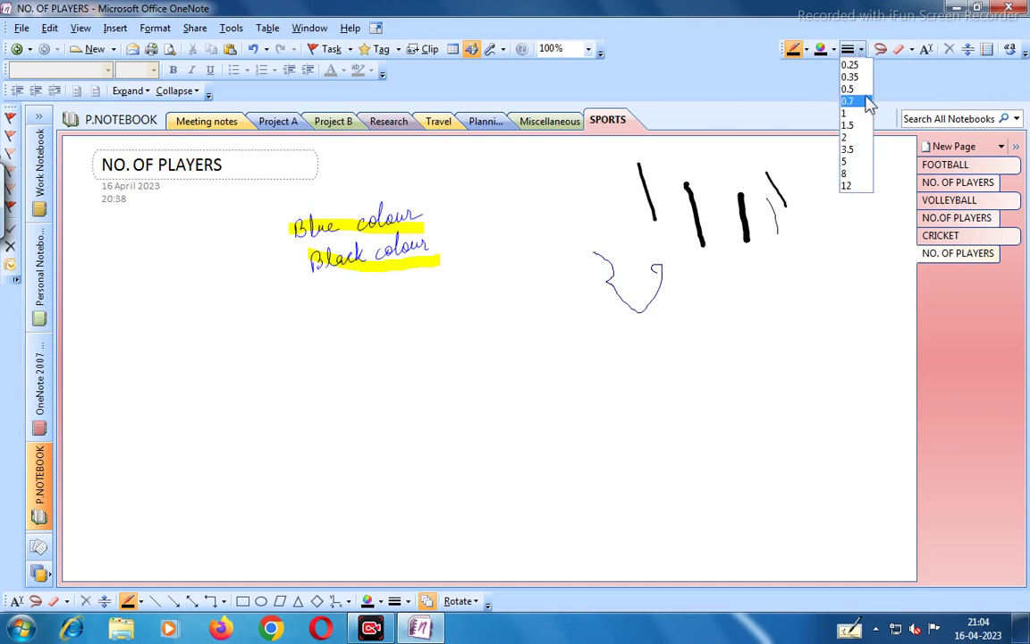
pyautogui.click(848, 88)
pyautogui.moveTo(825, 188); pyautogui.dragTo(826, 227)
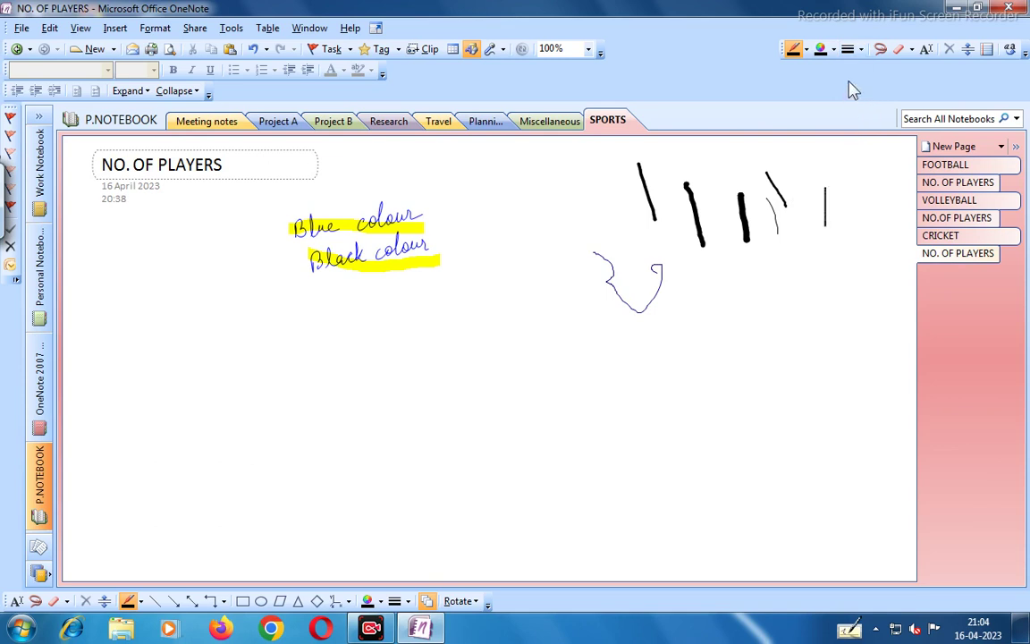
pyautogui.click(861, 50)
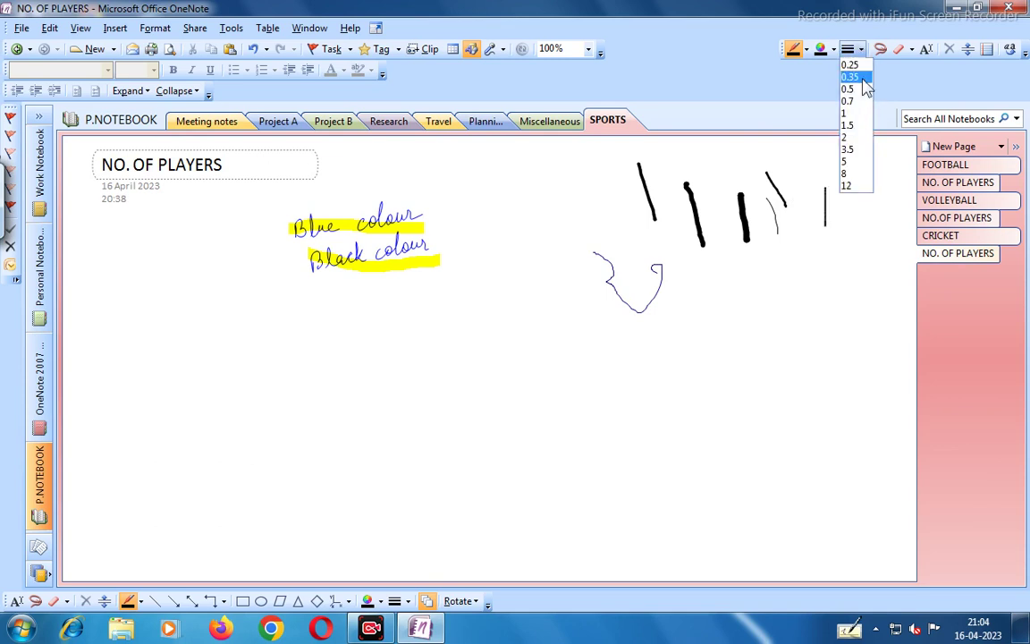
pyautogui.click(848, 88)
pyautogui.moveTo(854, 195); pyautogui.dragTo(853, 257)
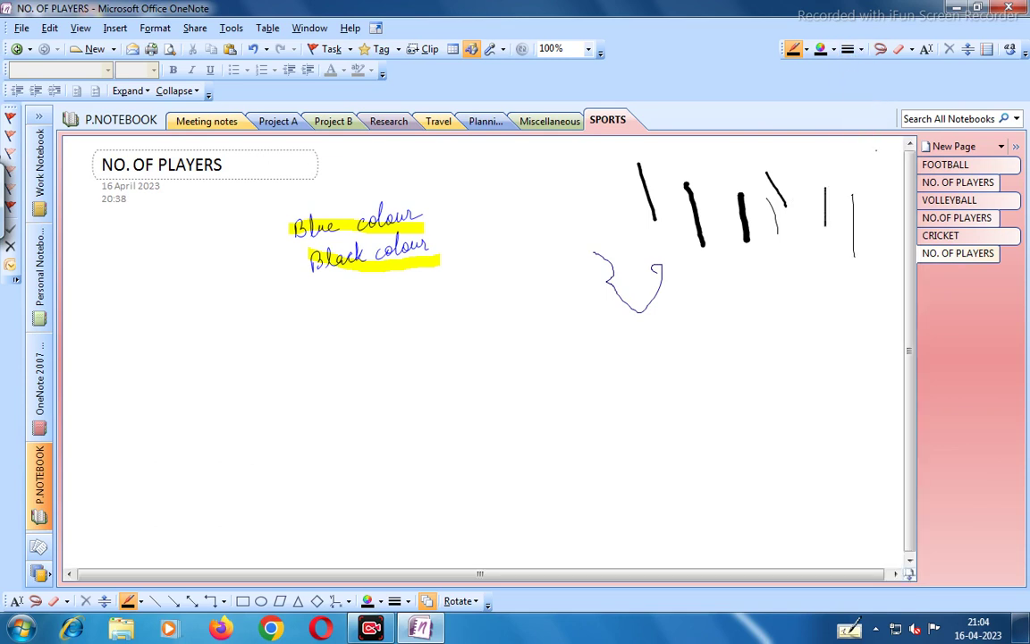
pyautogui.click(860, 50)
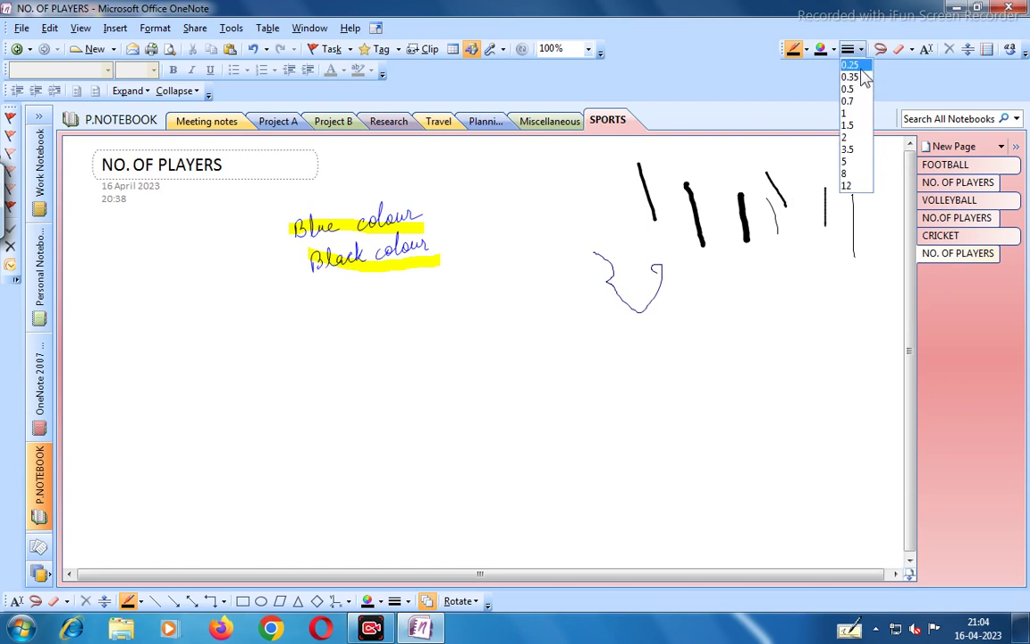
pyautogui.click(857, 77)
pyautogui.moveTo(874, 179); pyautogui.dragTo(864, 292)
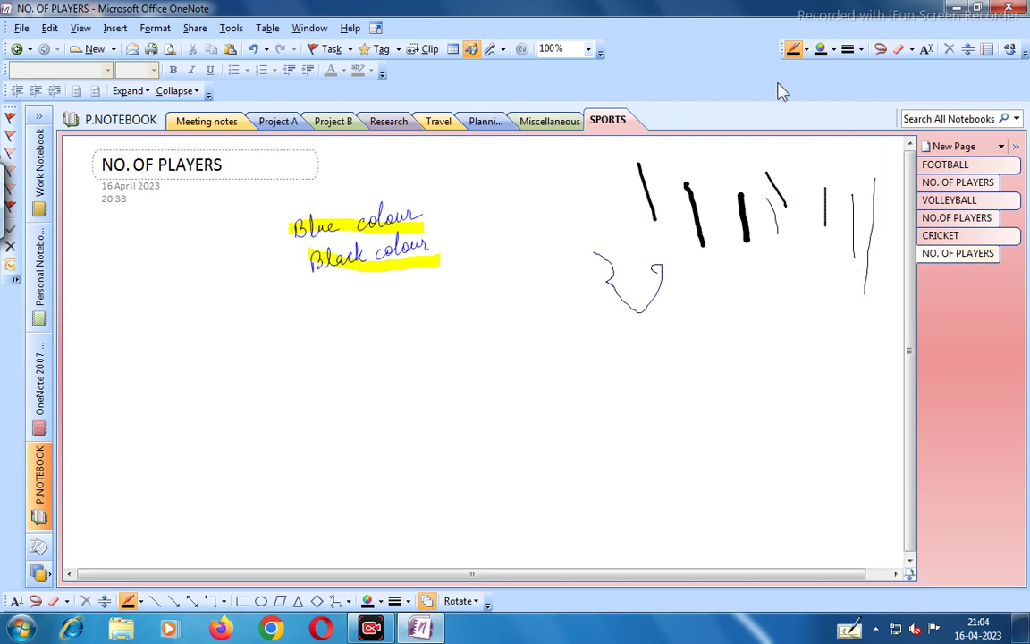
# Step: Lasso-select the dark blue curve and the five black strokes nearest to it and delete them
pyautogui.click(882, 51)
pyautogui.moveTo(718, 156)
pyautogui.mouseDown()
pyautogui.moveTo(685, 142)
pyautogui.moveTo(635, 161)
pyautogui.moveTo(587, 230)
pyautogui.moveTo(640, 340)
pyautogui.moveTo(804, 310)
pyautogui.moveTo(840, 202)
pyautogui.mouseUp()
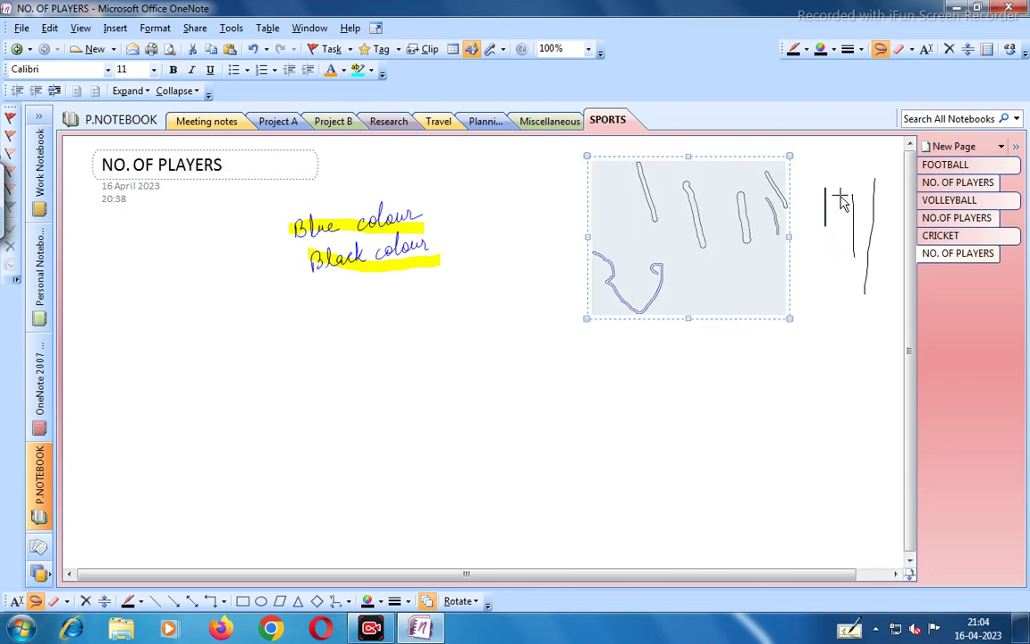
pyautogui.press('Delete')
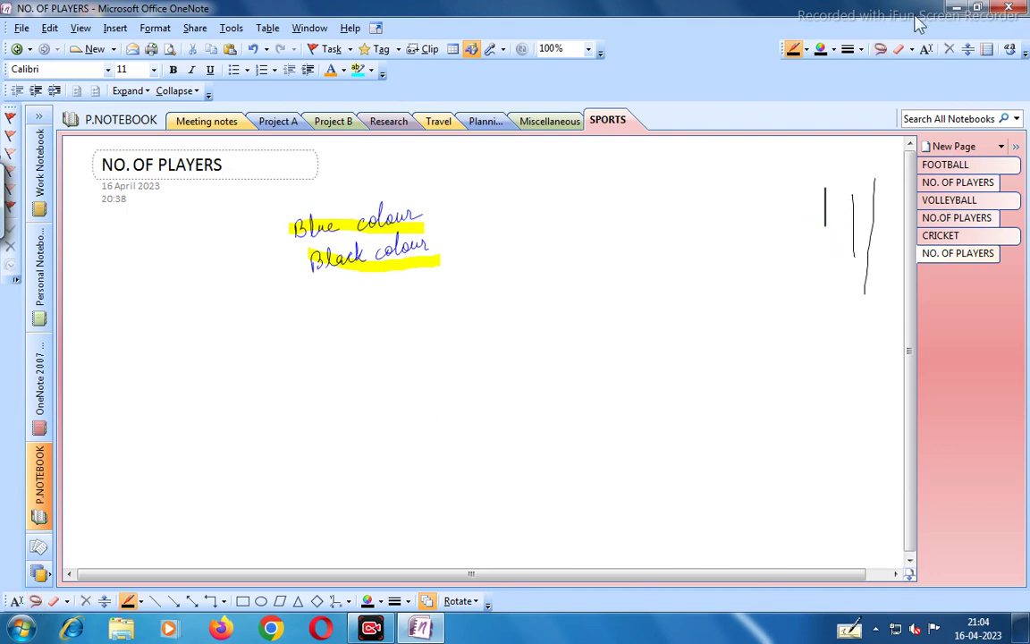
# Step: Erase the three remaining black strokes and the highlighted handwriting with the Medium eraser
pyautogui.click(911, 49)
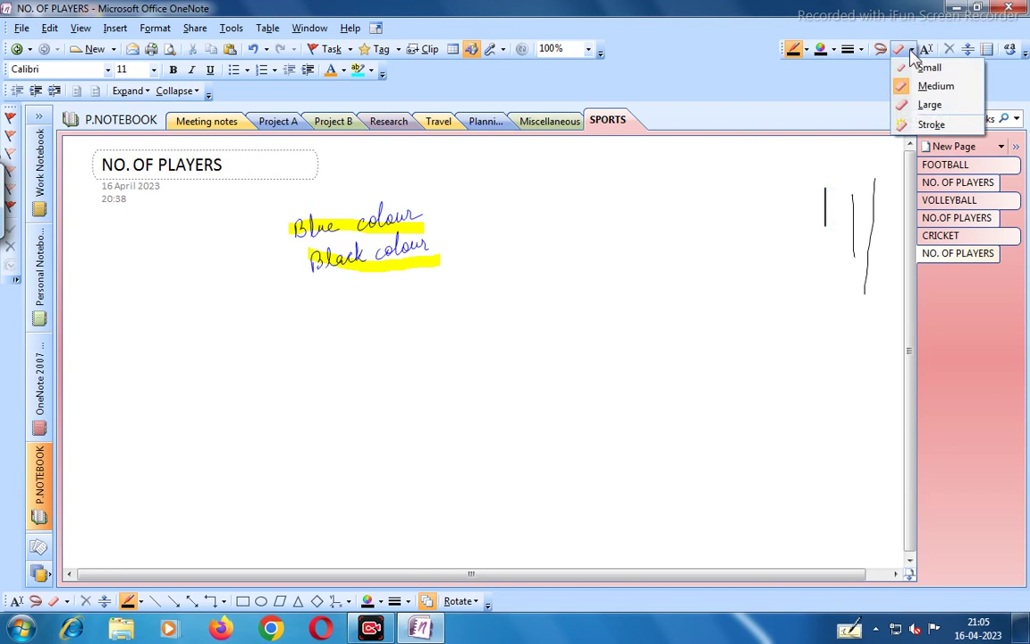
pyautogui.click(941, 86)
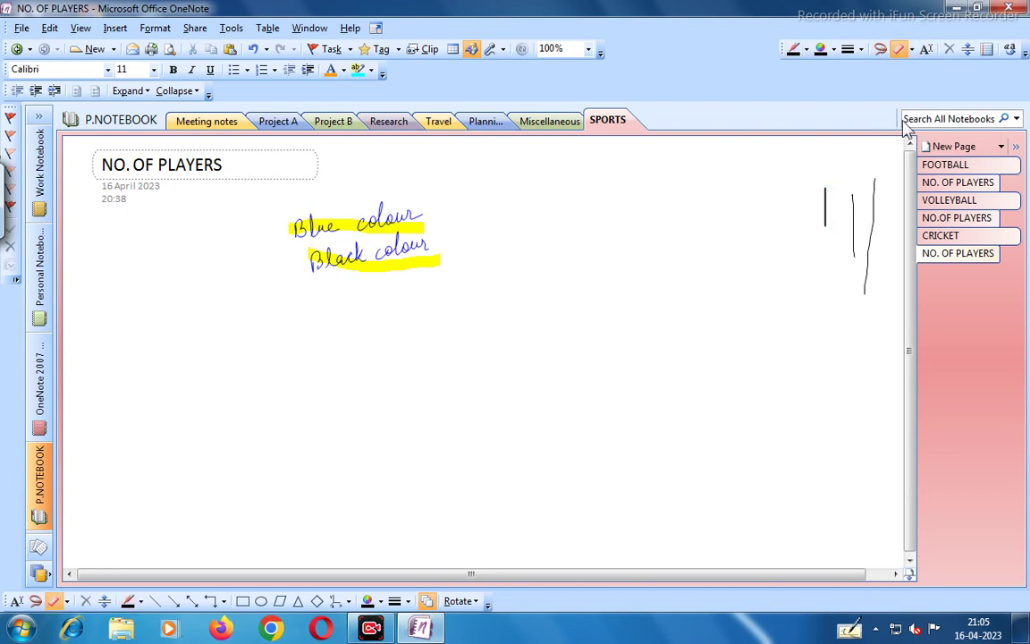
pyautogui.moveTo(833, 168)
pyautogui.mouseDown()
pyautogui.moveTo(832, 196)
pyautogui.moveTo(869, 217)
pyautogui.moveTo(874, 357)
pyautogui.moveTo(857, 193)
pyautogui.moveTo(410, 246)
pyautogui.moveTo(415, 234)
pyautogui.moveTo(346, 209)
pyautogui.moveTo(394, 228)
pyautogui.moveTo(632, 260)
pyautogui.moveTo(338, 253)
pyautogui.moveTo(334, 193)
pyautogui.moveTo(358, 229)
pyautogui.moveTo(392, 209)
pyautogui.moveTo(315, 265)
pyautogui.mouseUp()
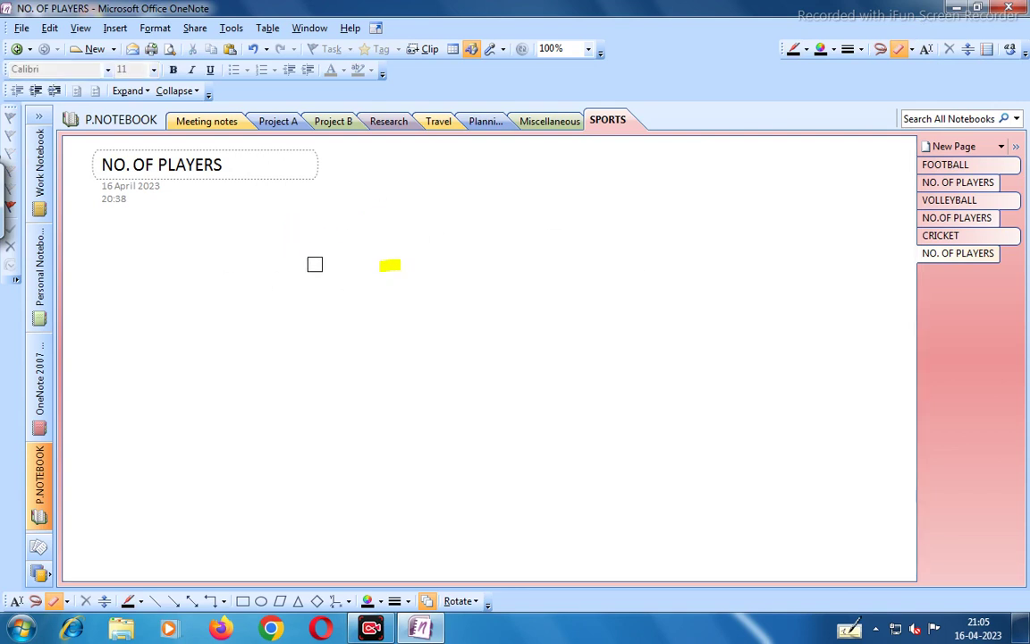
# Step: Add a text note reading "745" in the empty area across from the page title
pyautogui.click(926, 49)
pyautogui.click(819, 159)
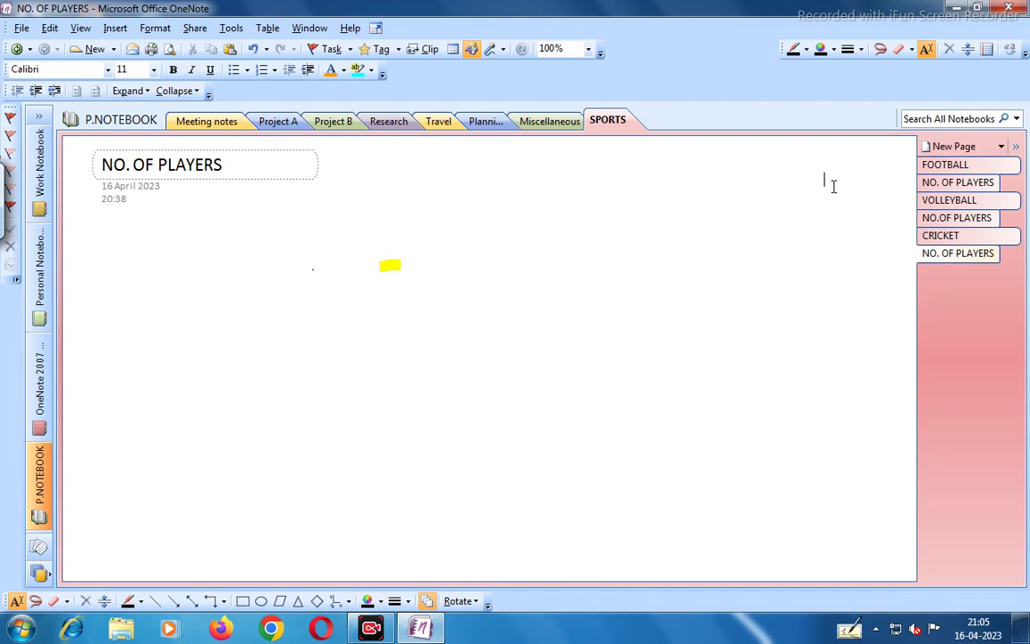
pyautogui.write('7')
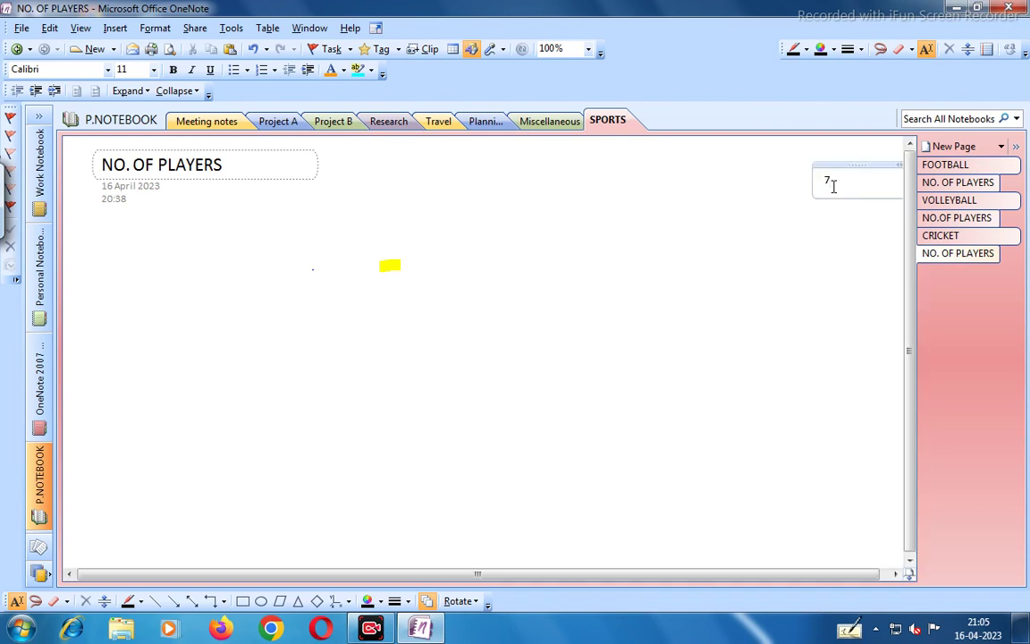
pyautogui.write('45')
# Step: Draw a scattering of freehand lines and wavy strokes across the middle of the page with the black pen
pyautogui.hotkey('ctrl', 'shift', 'p')
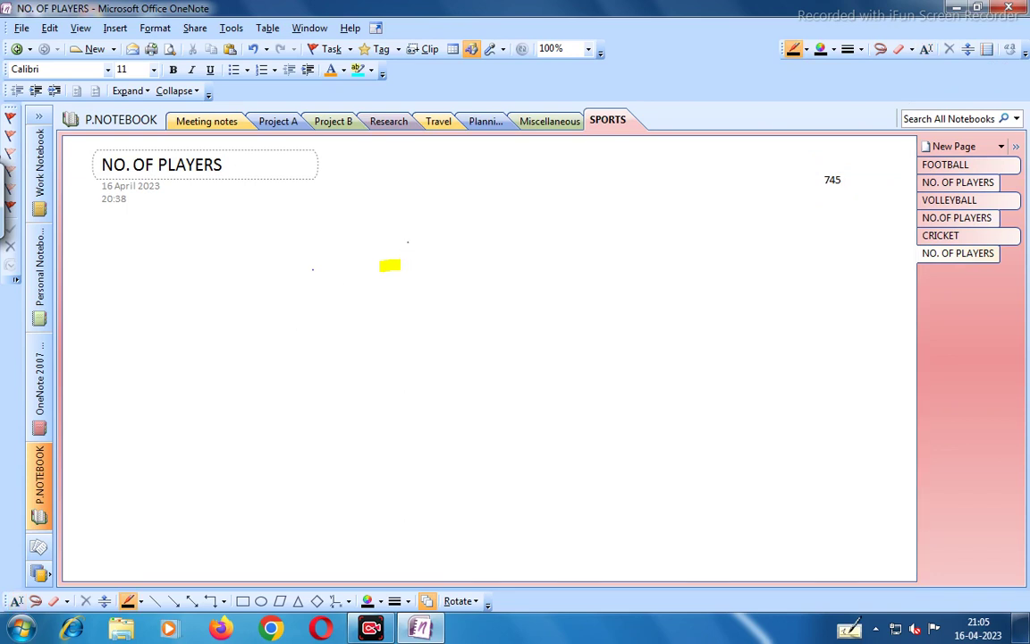
pyautogui.moveTo(408, 241); pyautogui.dragTo(418, 247)
pyautogui.moveTo(426, 289); pyautogui.dragTo(450, 342)
pyautogui.moveTo(463, 302)
pyautogui.mouseDown()
pyautogui.moveTo(460, 428)
pyautogui.moveTo(477, 490)
pyautogui.mouseUp()
pyautogui.moveTo(519, 355); pyautogui.dragTo(497, 483)
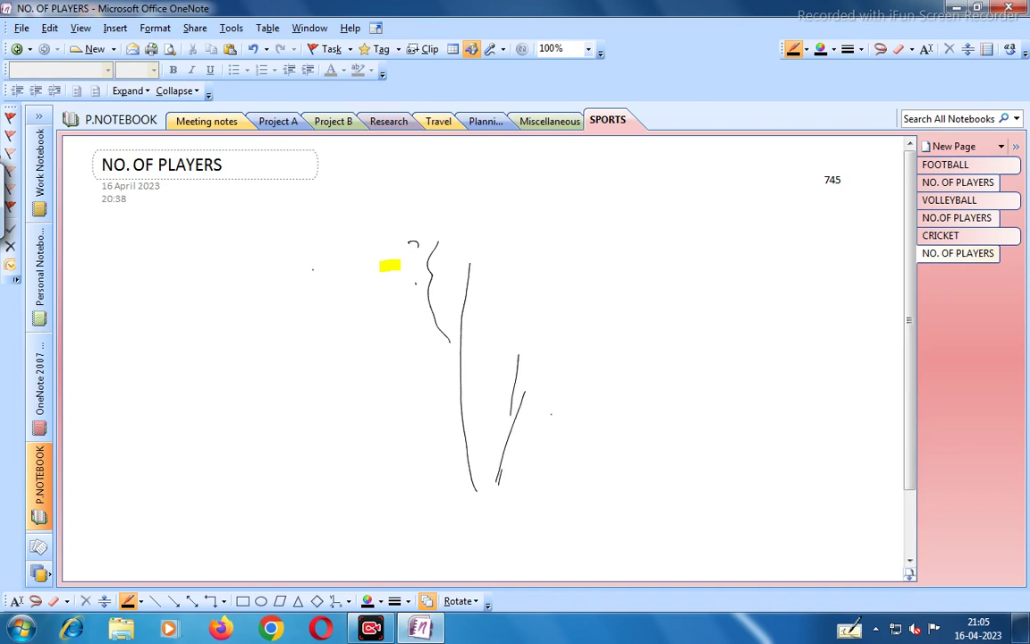
pyautogui.moveTo(562, 402); pyautogui.dragTo(642, 395)
pyautogui.moveTo(552, 447); pyautogui.dragTo(617, 437)
pyautogui.moveTo(571, 358); pyautogui.dragTo(628, 345)
pyautogui.moveTo(628, 240)
pyautogui.mouseDown()
pyautogui.moveTo(662, 268)
pyautogui.moveTo(744, 281)
pyautogui.mouseUp()
pyautogui.moveTo(635, 358); pyautogui.dragTo(733, 358)
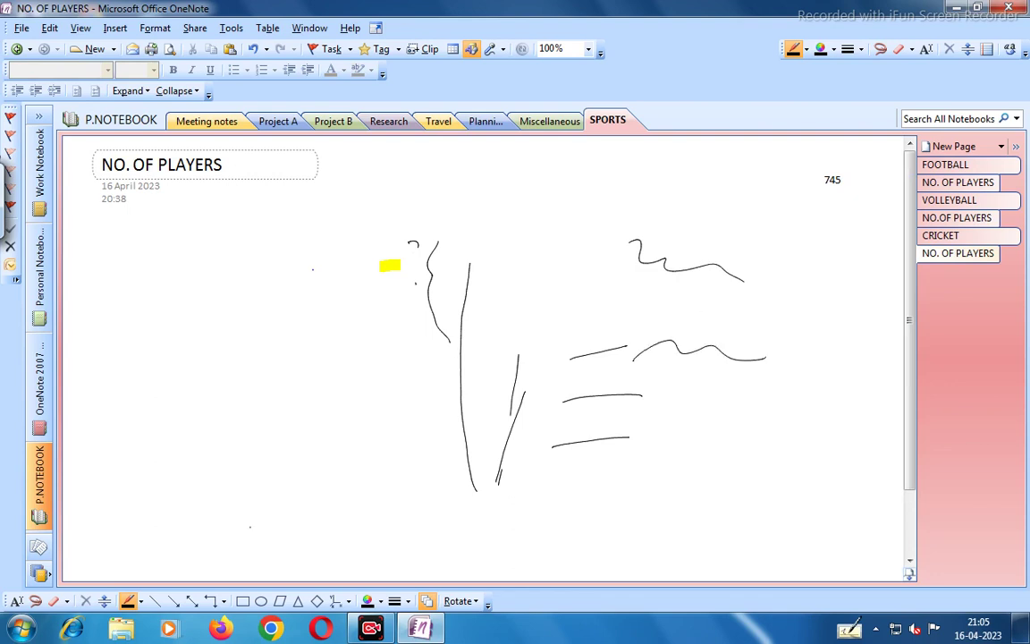
# Step: Insert extra writing space between the upper and lower pen strokes, and a tall blank band above all of them
pyautogui.click(968, 48)
pyautogui.moveTo(727, 296); pyautogui.dragTo(742, 517)
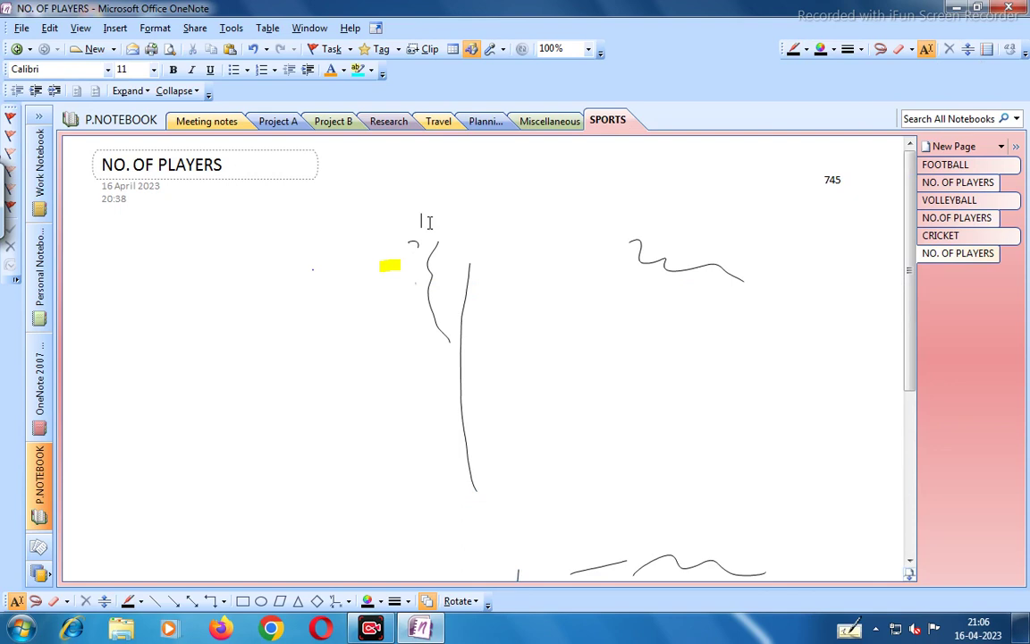
pyautogui.click(457, 257)
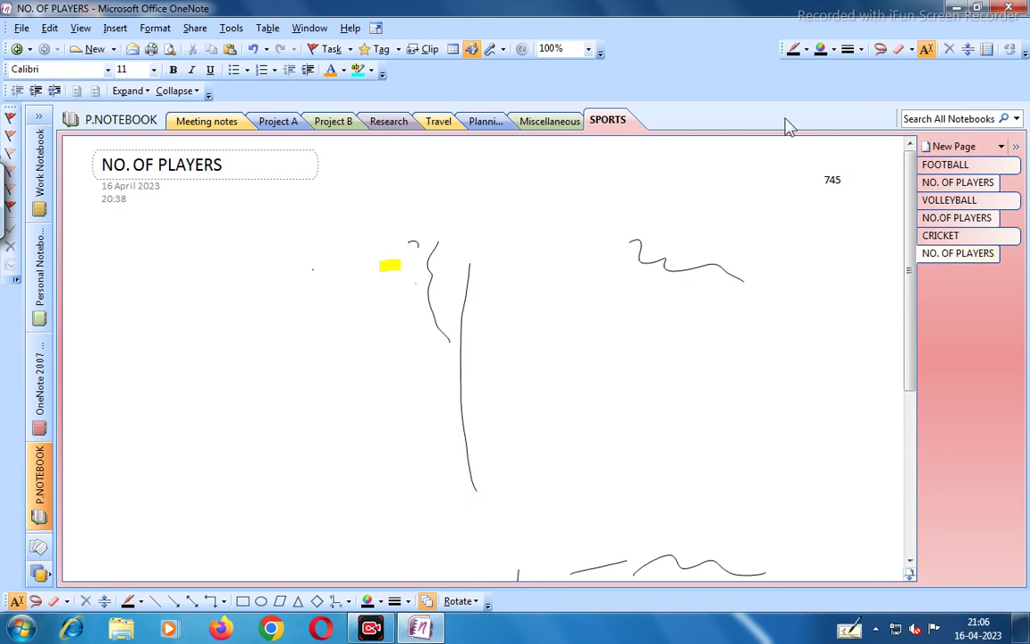
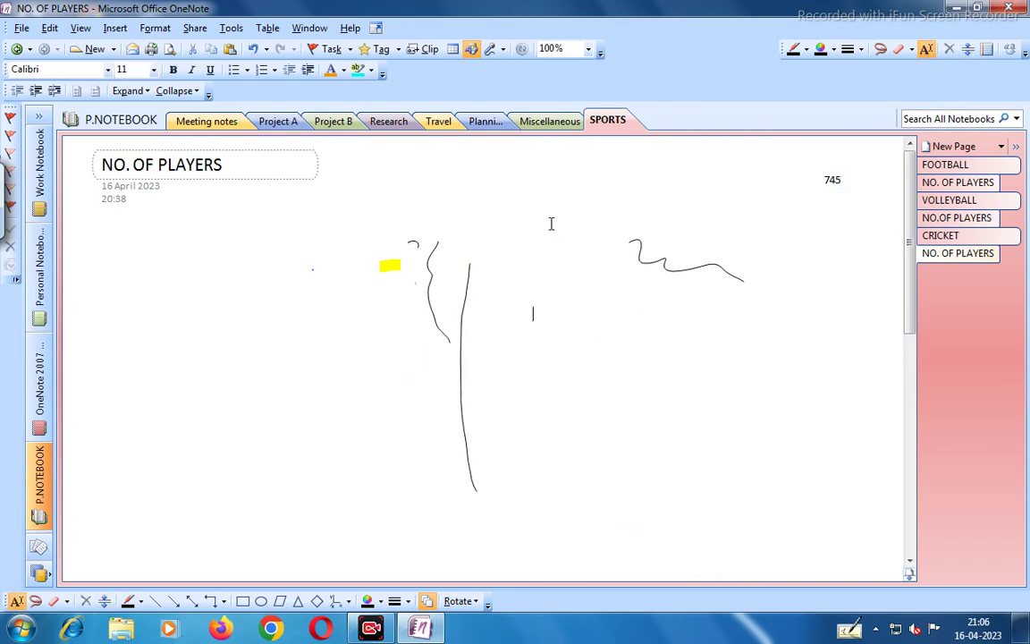
pyautogui.click(968, 49)
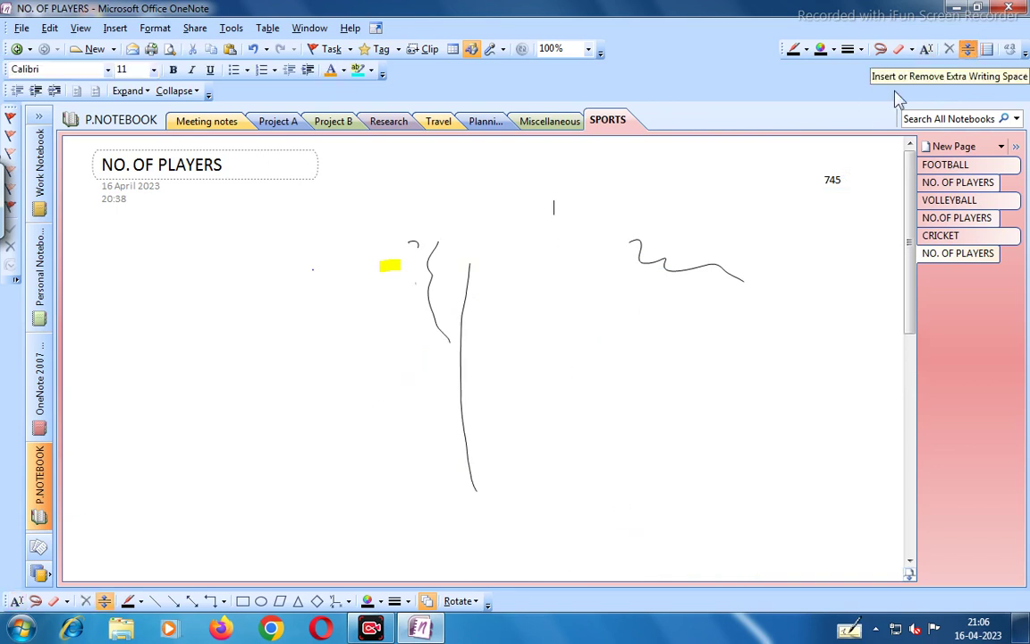
pyautogui.moveTo(686, 186)
pyautogui.mouseDown()
pyautogui.moveTo(683, 273)
pyautogui.moveTo(736, 543)
pyautogui.moveTo(729, 572)
pyautogui.mouseUp()
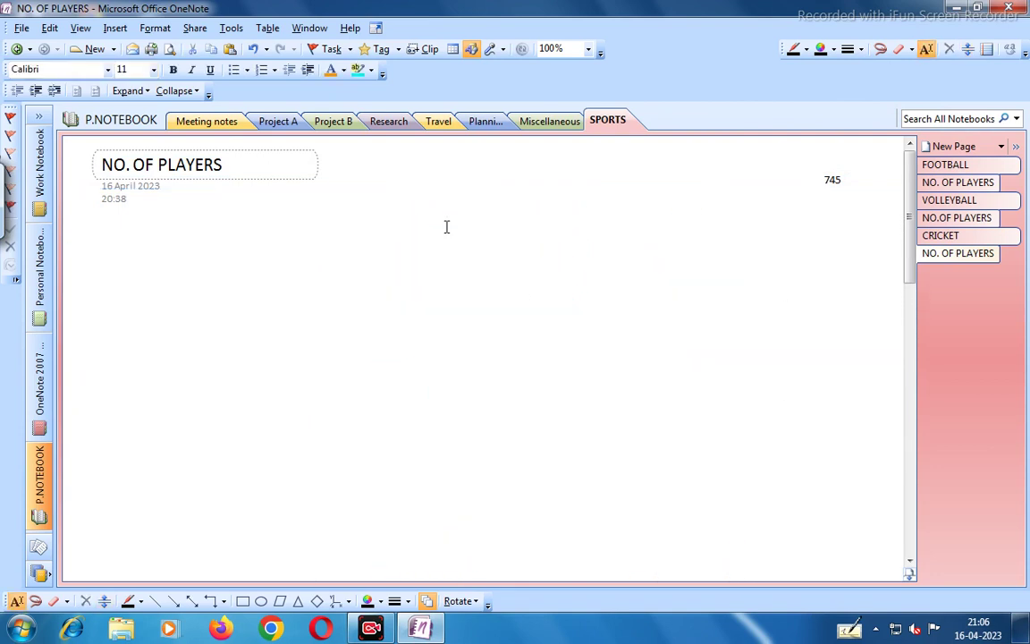
pyautogui.click(969, 49)
pyautogui.moveTo(829, 206)
pyautogui.mouseDown()
pyautogui.moveTo(754, 255)
pyautogui.moveTo(777, 282)
pyautogui.moveTo(787, 456)
pyautogui.mouseUp()
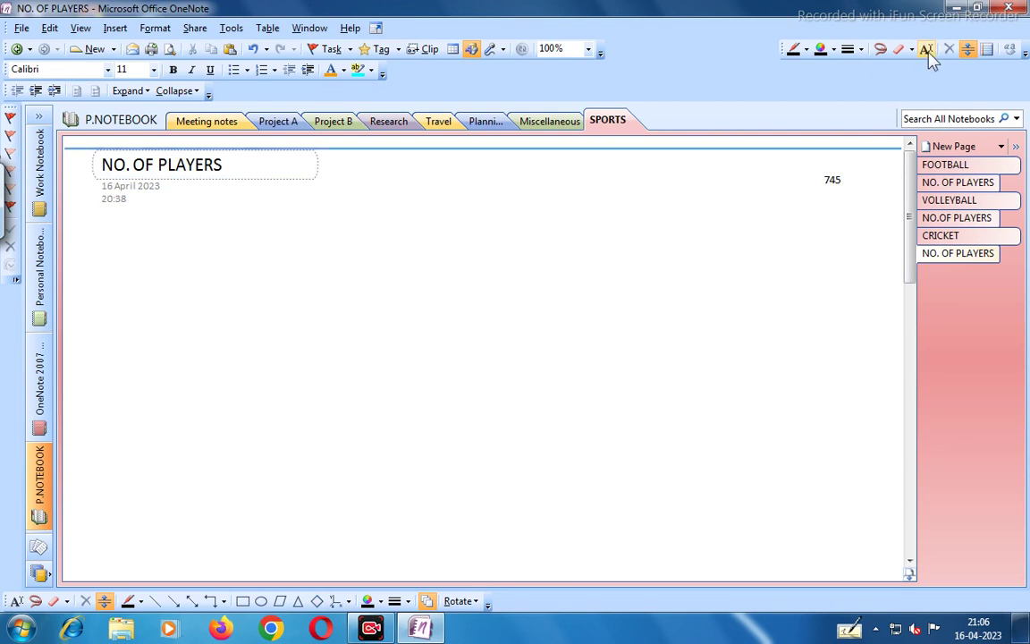
pyautogui.click(967, 52)
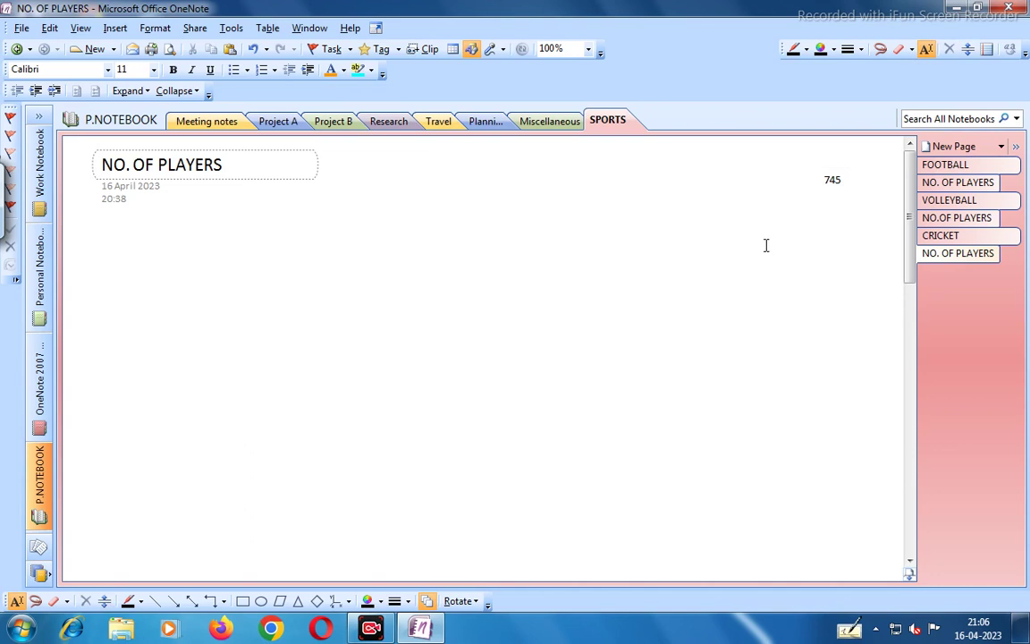
# Step: Scribble a handwritten line in the blank area with the pen, underline it twice and add a downward arrow below
pyautogui.click(792, 49)
pyautogui.moveTo(323, 313)
pyautogui.mouseDown()
pyautogui.moveTo(348, 330)
pyautogui.moveTo(389, 337)
pyautogui.moveTo(595, 336)
pyautogui.mouseUp()
pyautogui.moveTo(338, 365); pyautogui.dragTo(514, 349)
pyautogui.moveTo(417, 369); pyautogui.dragTo(472, 361)
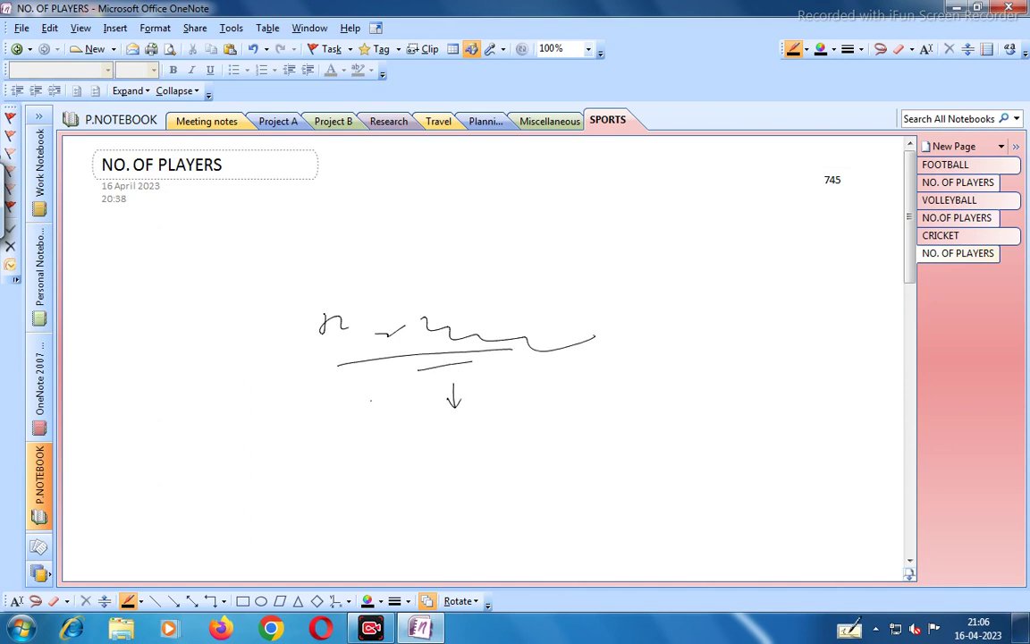
pyautogui.click(445, 416)
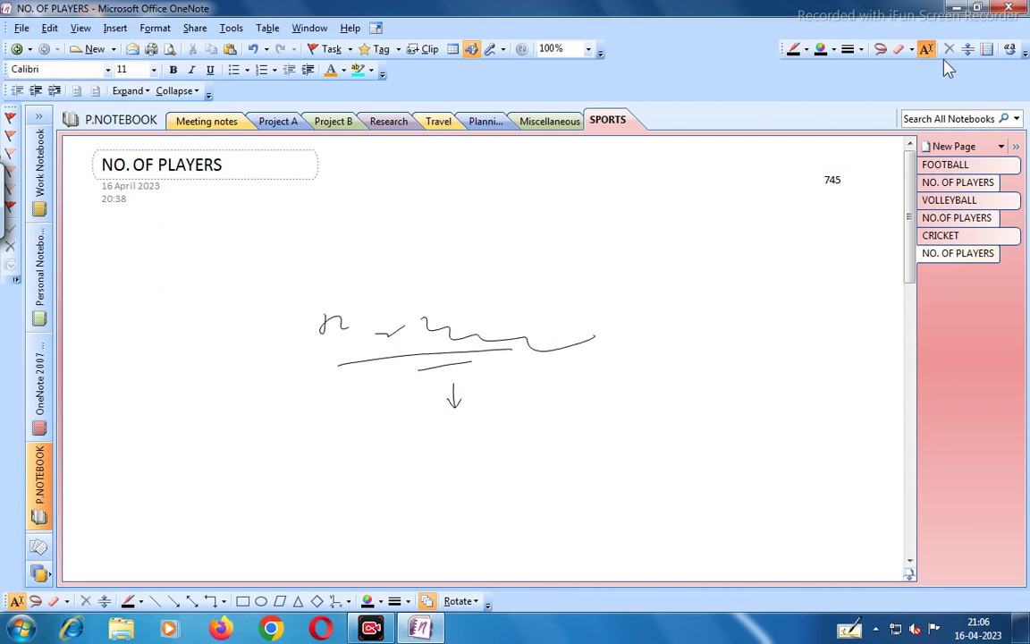
# Step: Remove the extra writing space above the handwritten line so the strokes move up towards the page title
pyautogui.click(968, 49)
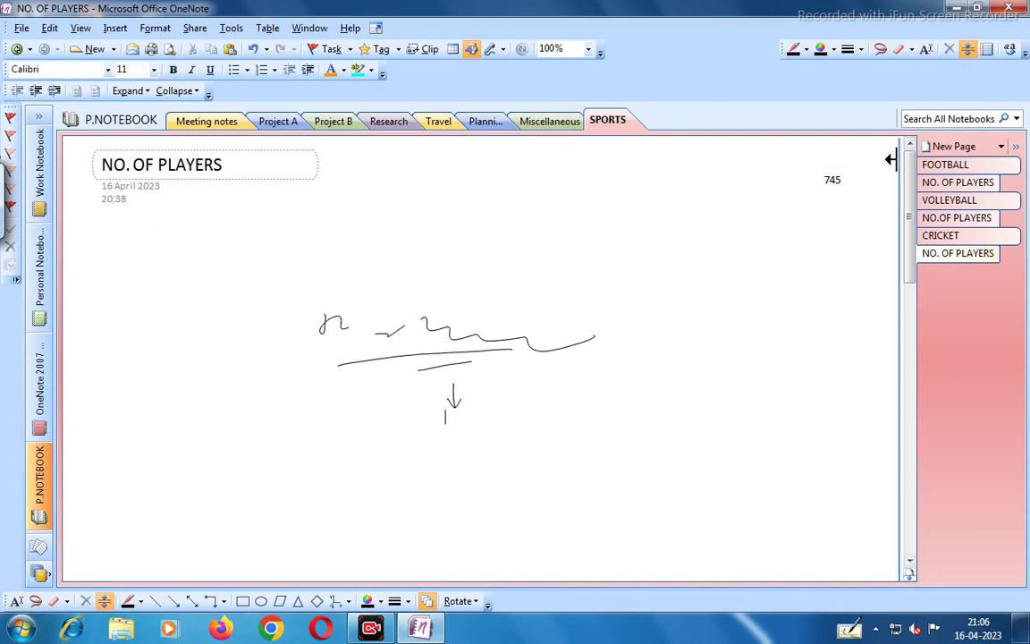
pyautogui.moveTo(584, 448); pyautogui.dragTo(504, 281)
pyautogui.click(969, 50)
pyautogui.moveTo(502, 280); pyautogui.dragTo(497, 143)
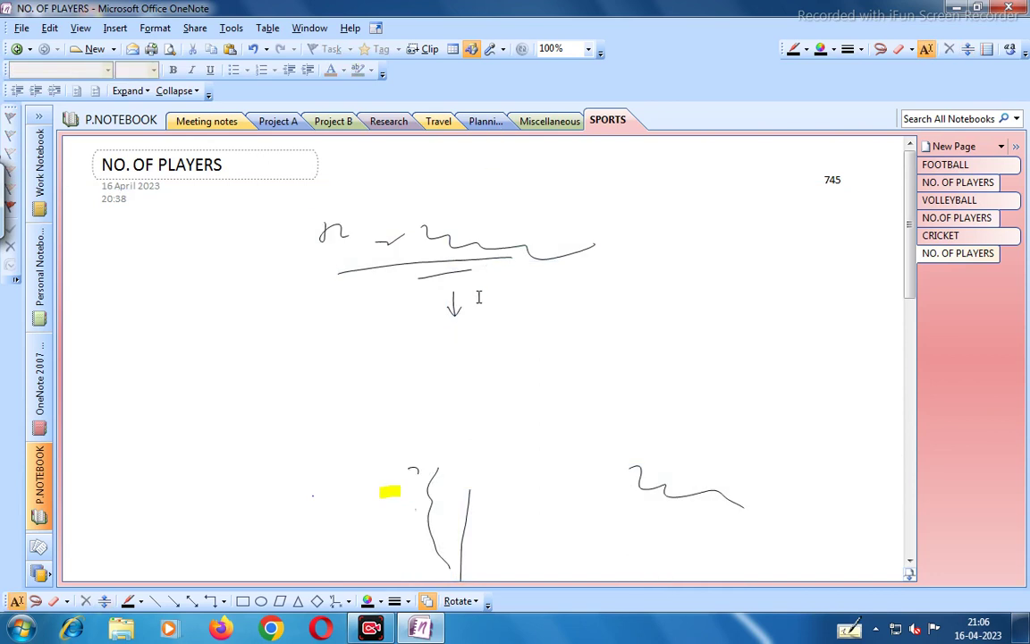
pyautogui.click(968, 49)
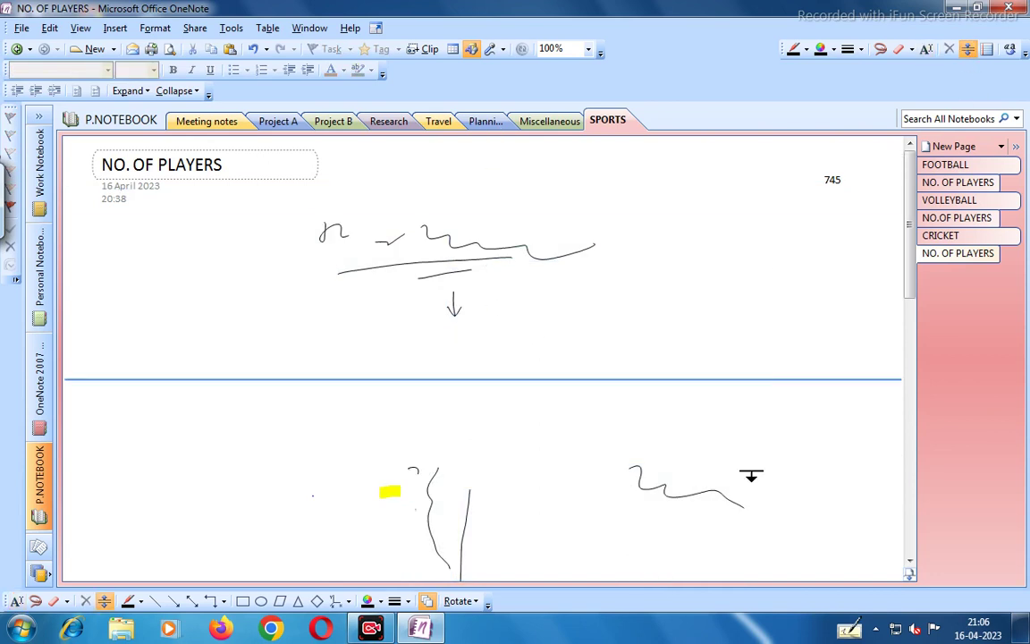
pyautogui.press('Escape')
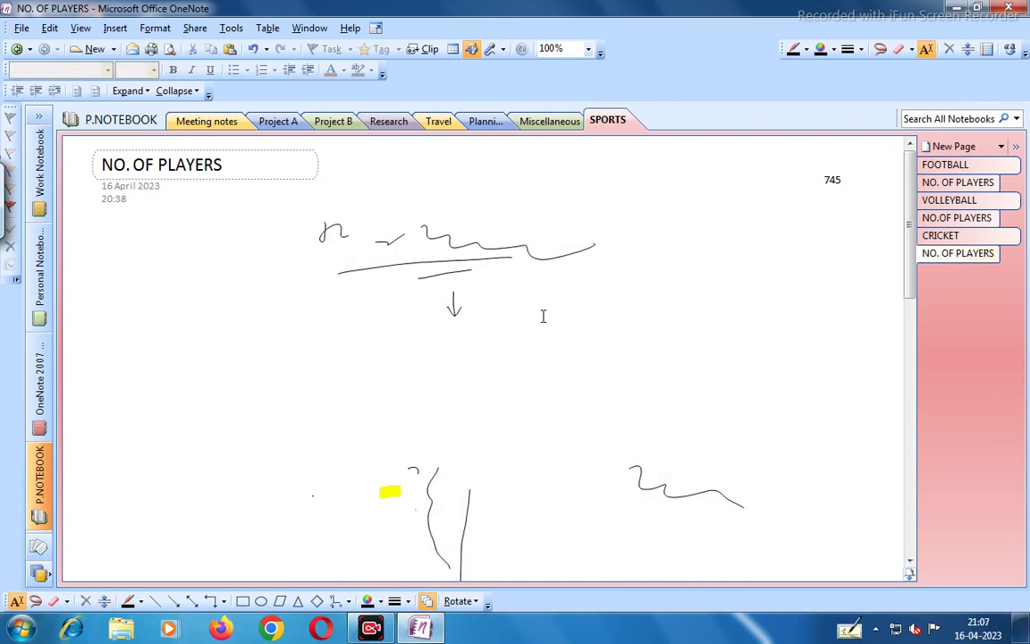
# Step: Tighten the gap above the handwritten line slightly, and insert a tall blank band of writing space above it
pyautogui.click(475, 218)
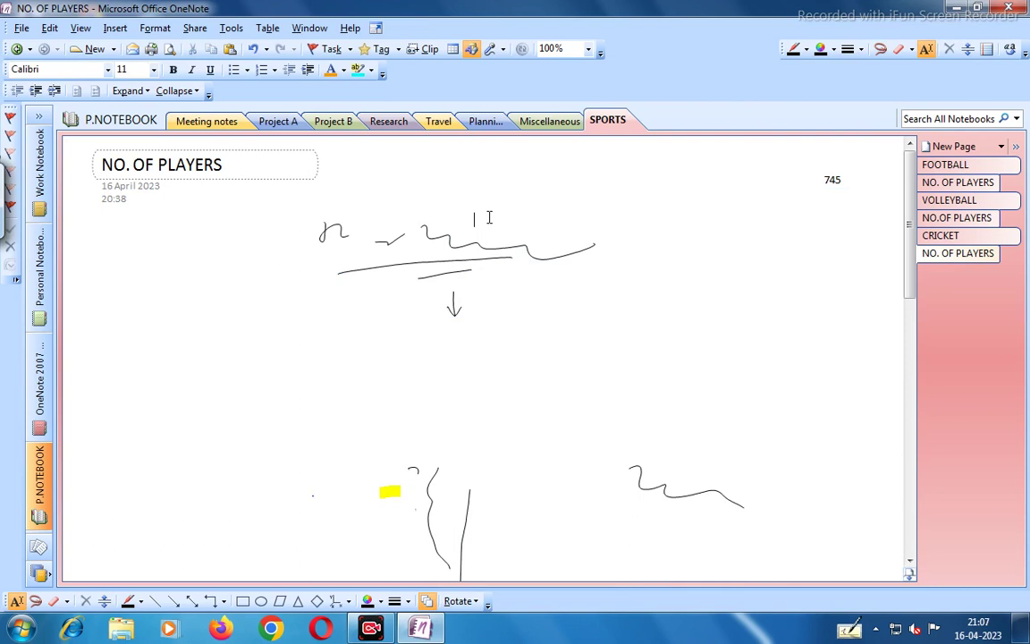
pyautogui.click(967, 48)
pyautogui.moveTo(468, 202)
pyautogui.mouseDown()
pyautogui.moveTo(458, 152)
pyautogui.moveTo(457, 190)
pyautogui.mouseUp()
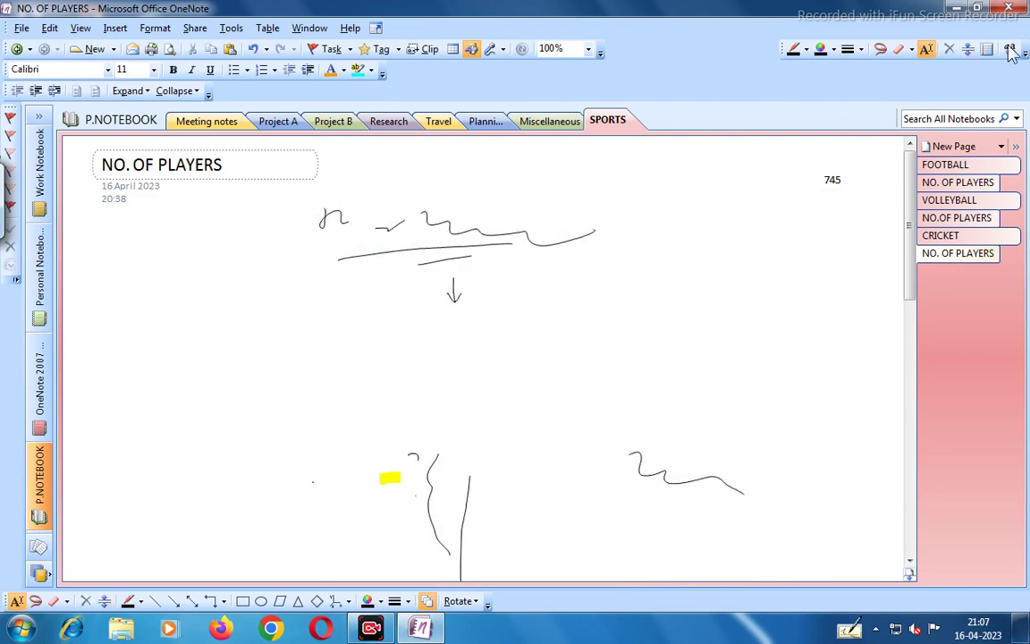
pyautogui.click(967, 48)
pyautogui.moveTo(459, 196); pyautogui.dragTo(529, 507)
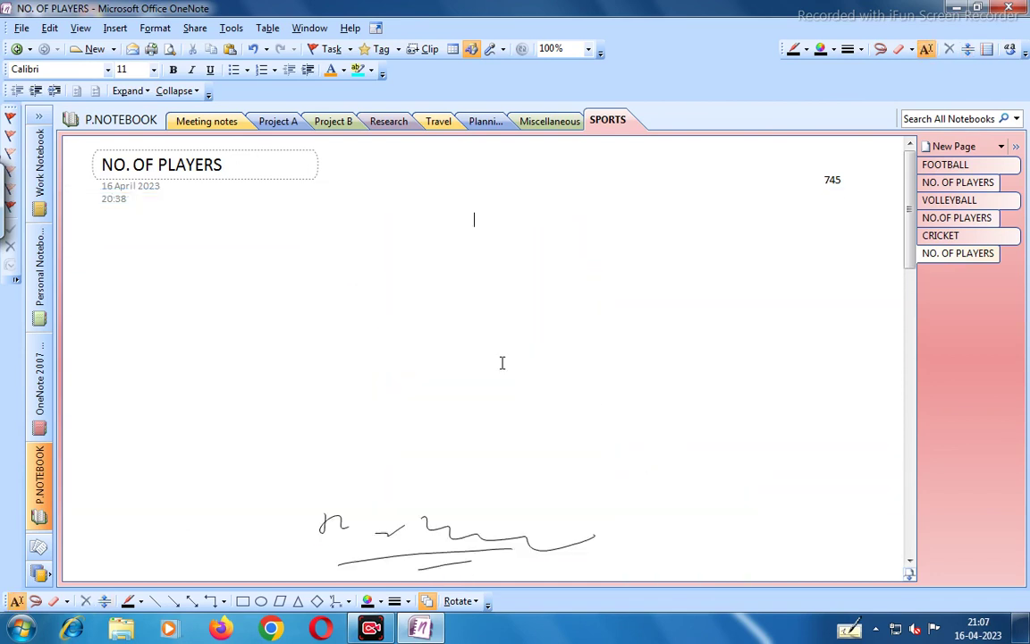
# Step: Show the page's rule lines and hide them again
pyautogui.click(989, 52)
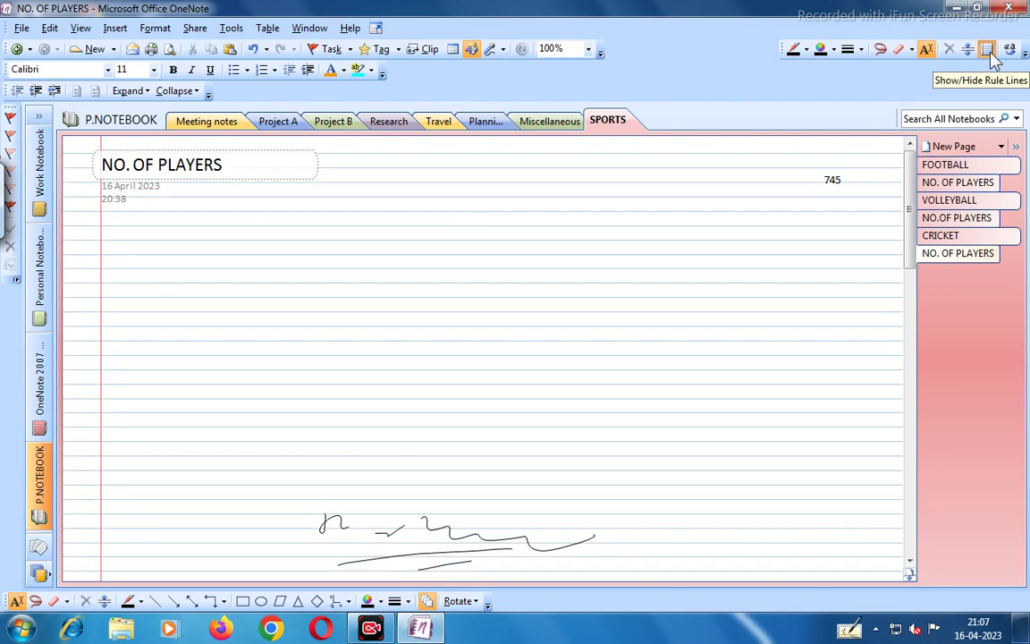
pyautogui.click(989, 52)
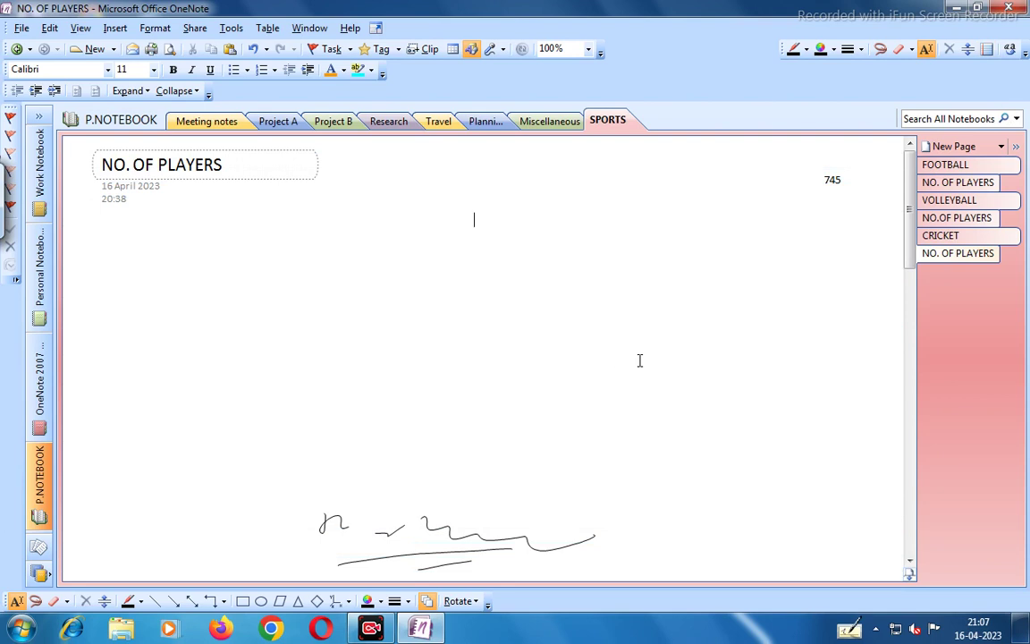
# Step: Handwrite "Hello" with the black pen in the blank band and convert the handwriting to text
pyautogui.click(792, 48)
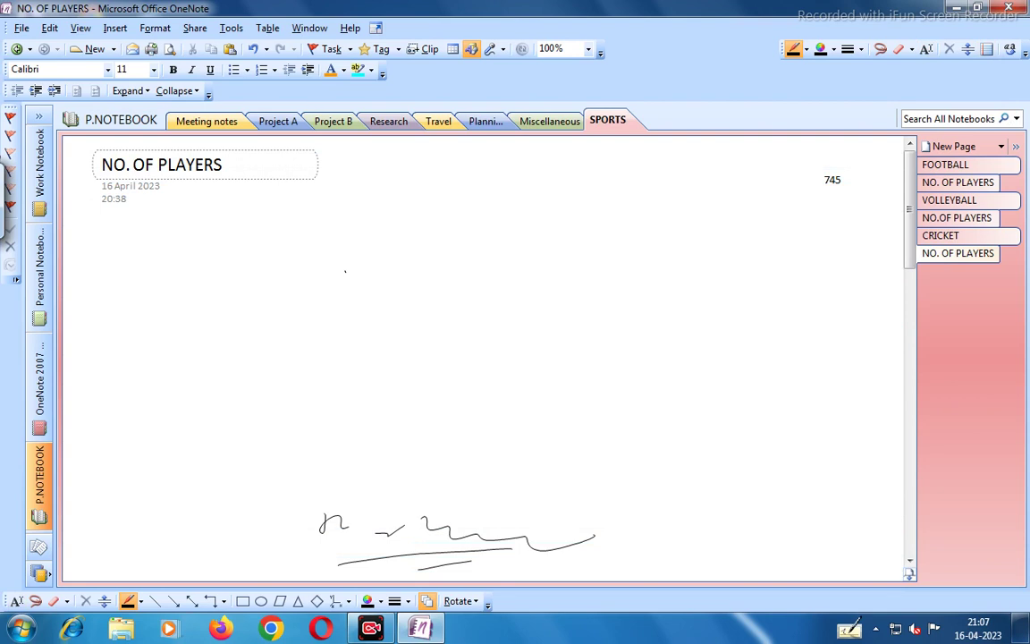
pyautogui.moveTo(345, 271); pyautogui.dragTo(346, 288)
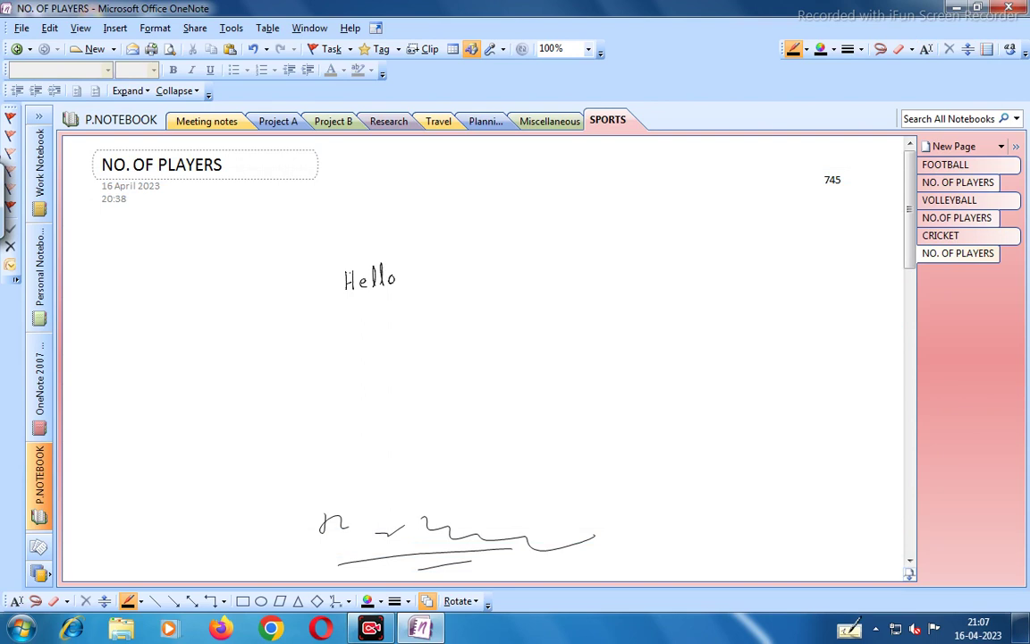
pyautogui.click(926, 48)
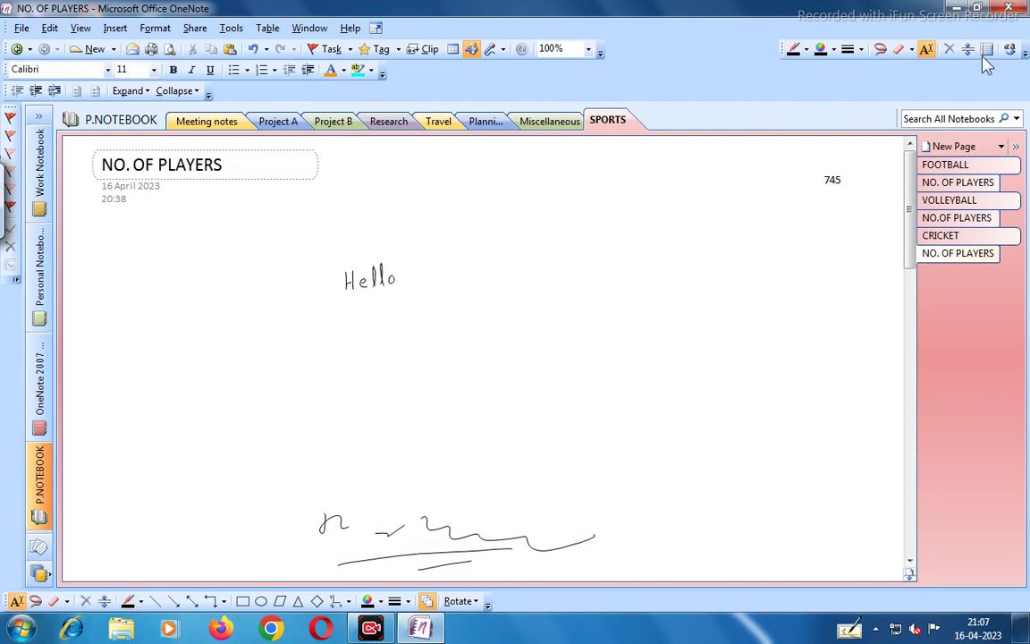
pyautogui.moveTo(316, 263); pyautogui.dragTo(442, 298)
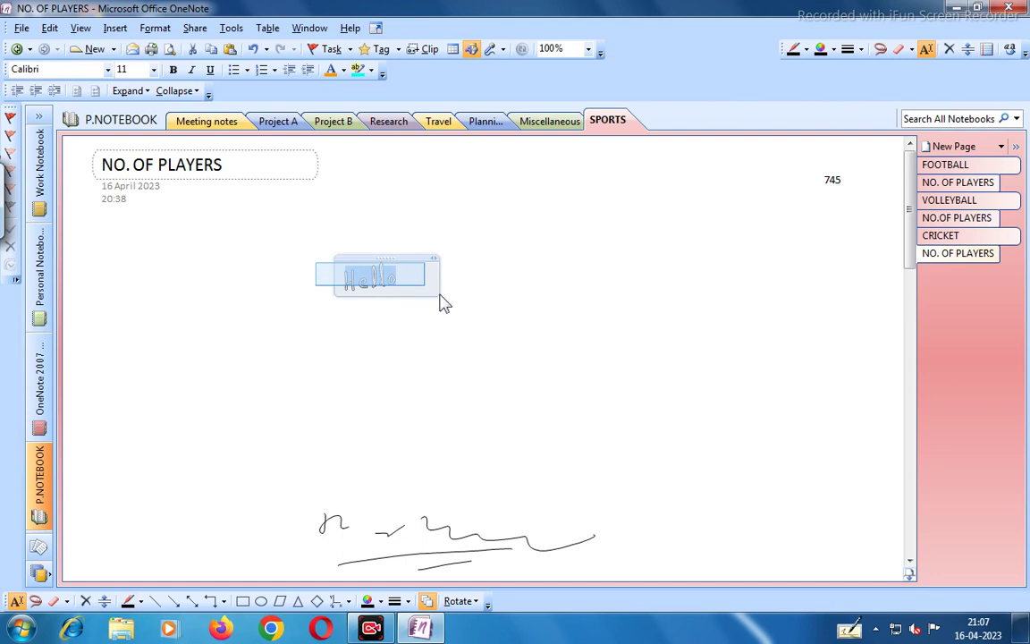
pyautogui.click(1011, 50)
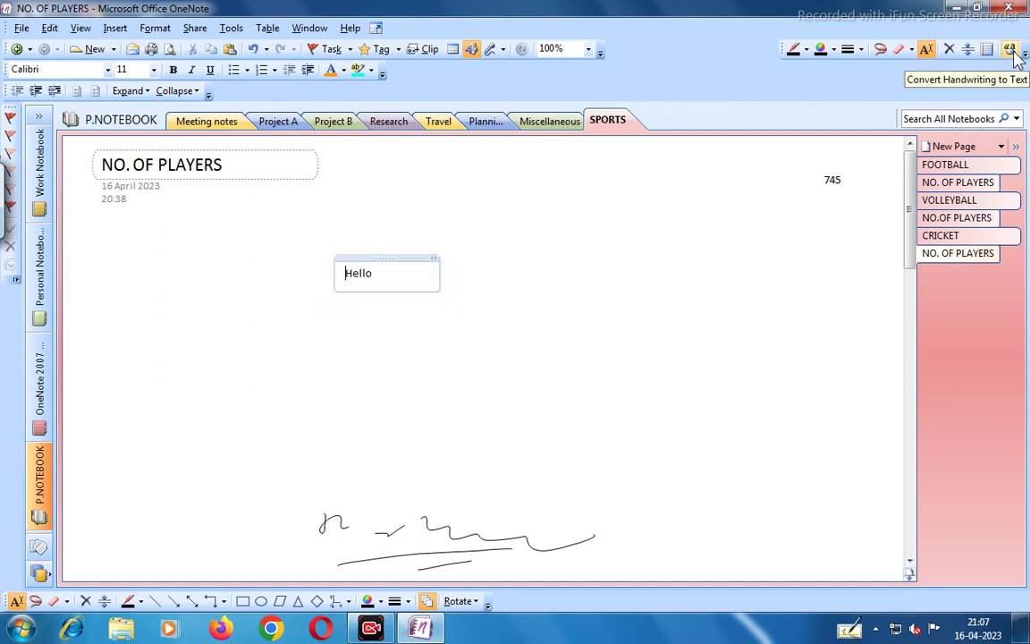
pyautogui.click(471, 326)
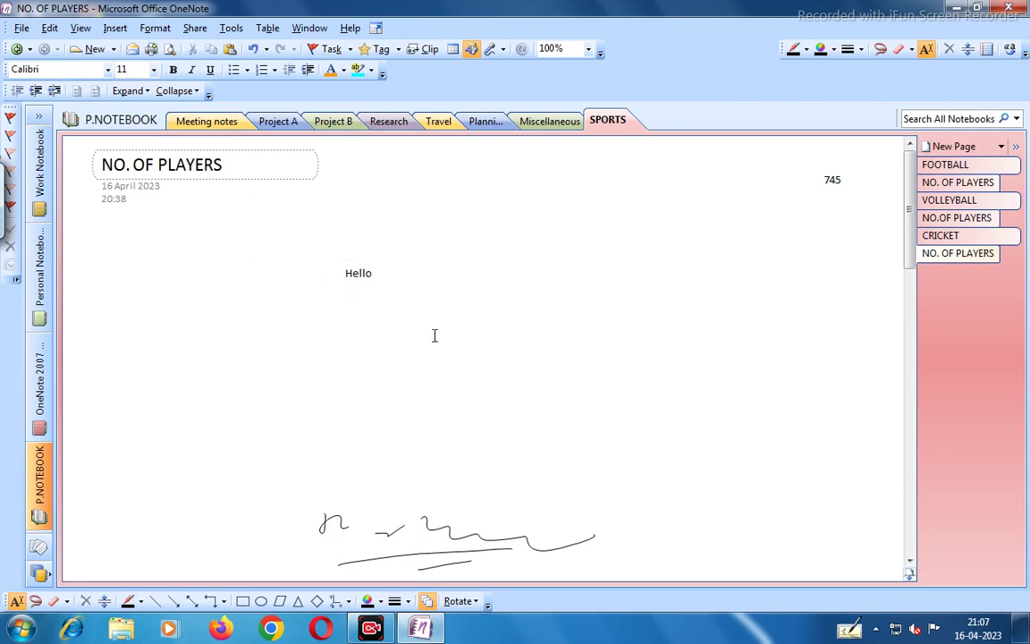
# Step: Handwrite "1,2,3,4,5" with the pen below the Hello text and convert the handwriting to text
pyautogui.hotkey('ctrl', 'shift', 'p')
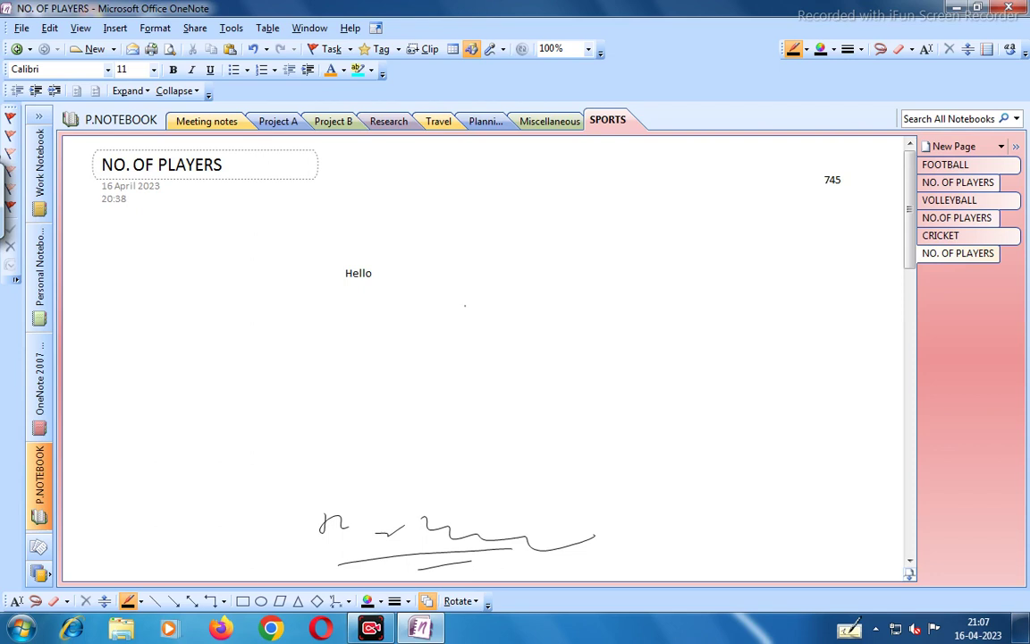
pyautogui.moveTo(444, 314); pyautogui.dragTo(445, 337)
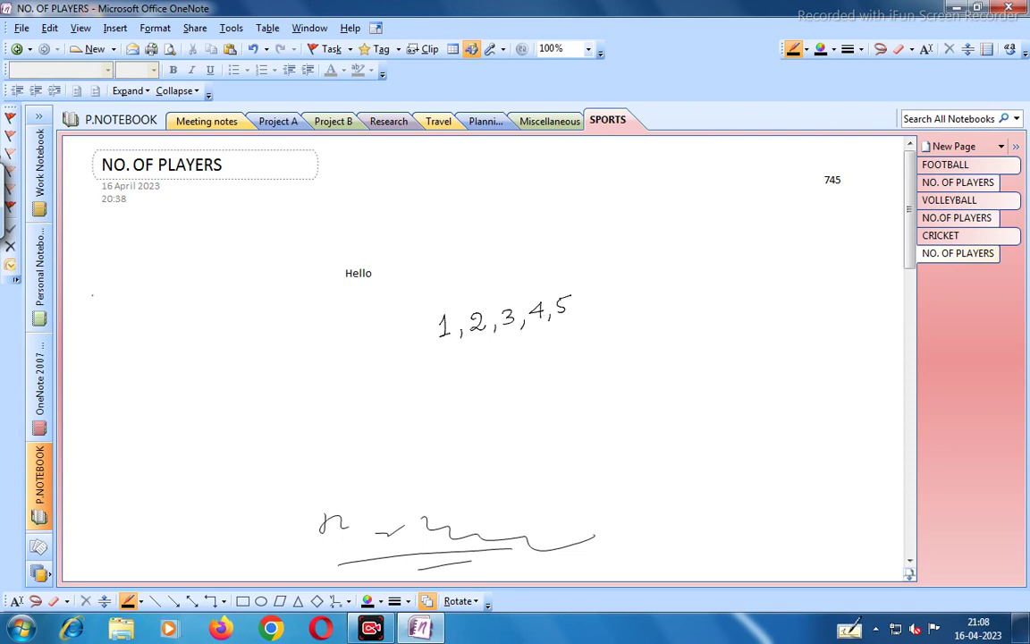
pyautogui.press('Escape')
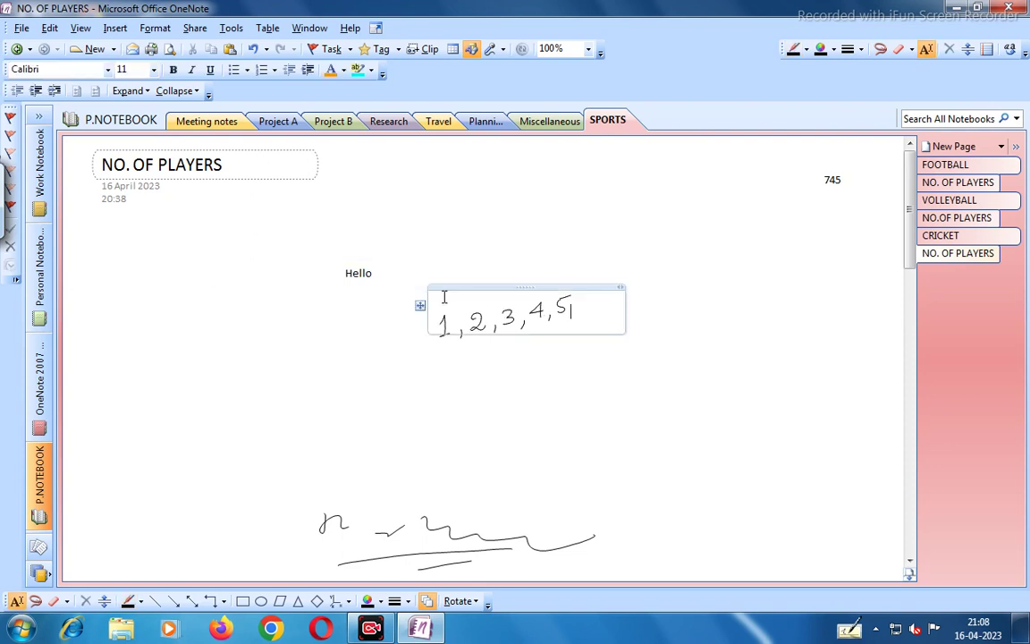
pyautogui.moveTo(434, 297)
pyautogui.mouseDown()
pyautogui.moveTo(559, 322)
pyautogui.moveTo(590, 358)
pyautogui.mouseUp()
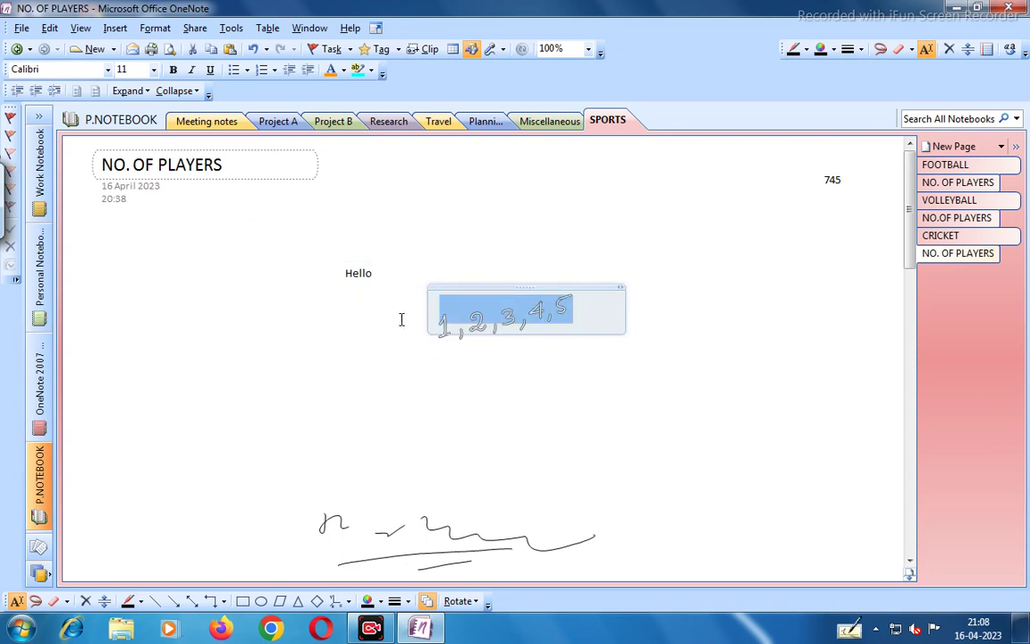
pyautogui.click(1010, 51)
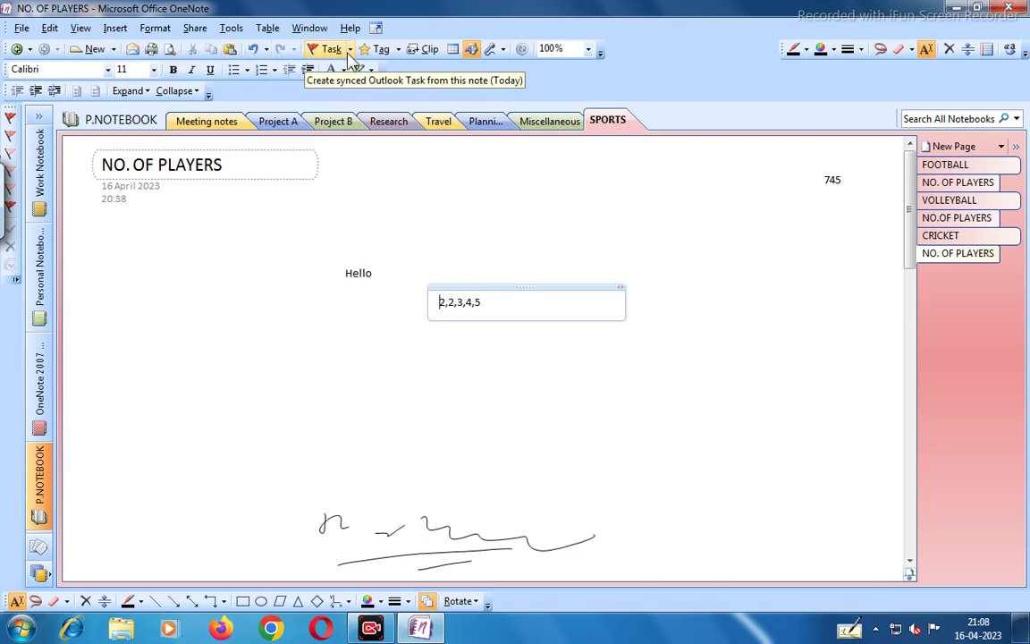
# Step: Insert two screen clippings below the converted numbers: the desktop's Windows logo and the Computer icon
pyautogui.click(428, 50)
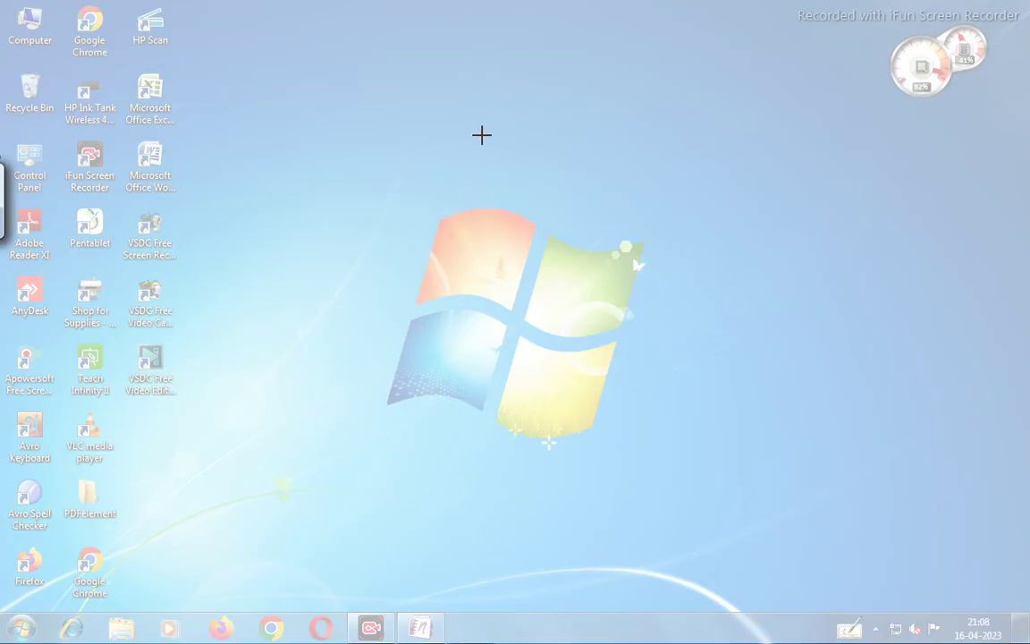
pyautogui.moveTo(409, 198); pyautogui.dragTo(700, 484)
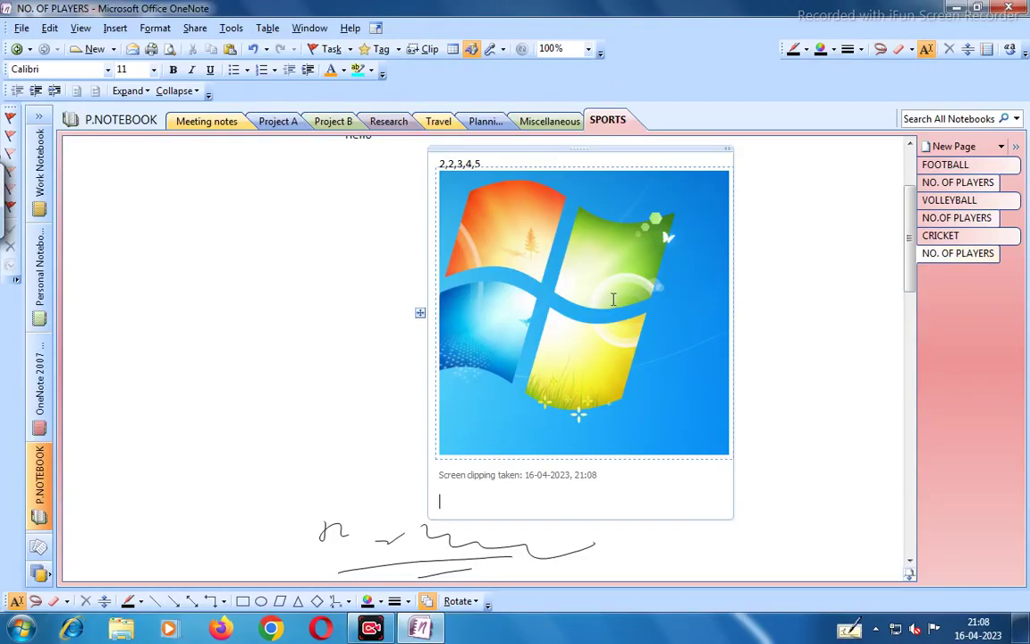
pyautogui.click(427, 50)
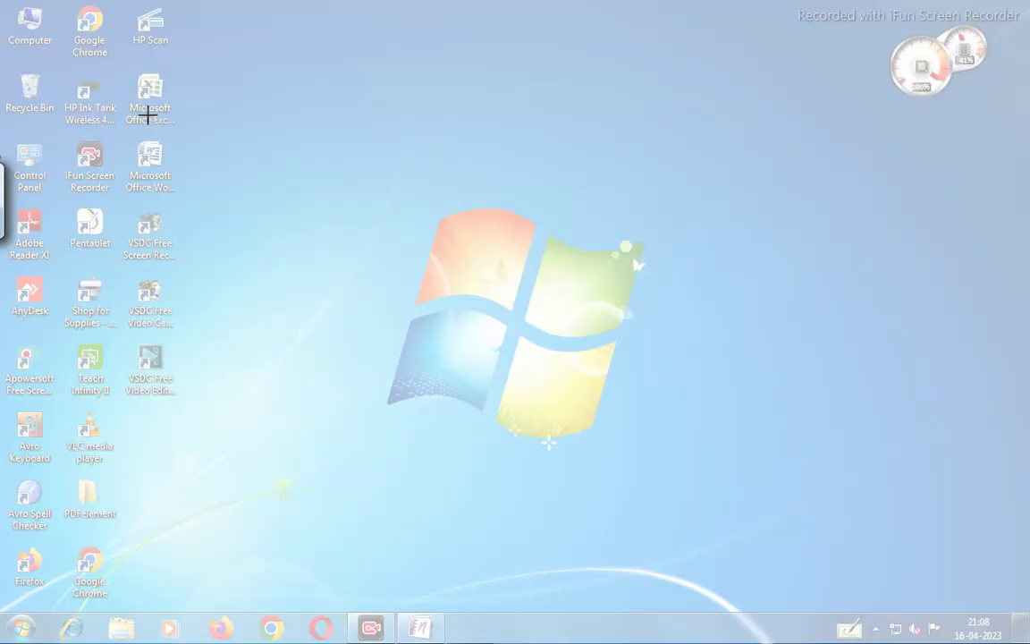
pyautogui.moveTo(5, 7); pyautogui.dragTo(57, 50)
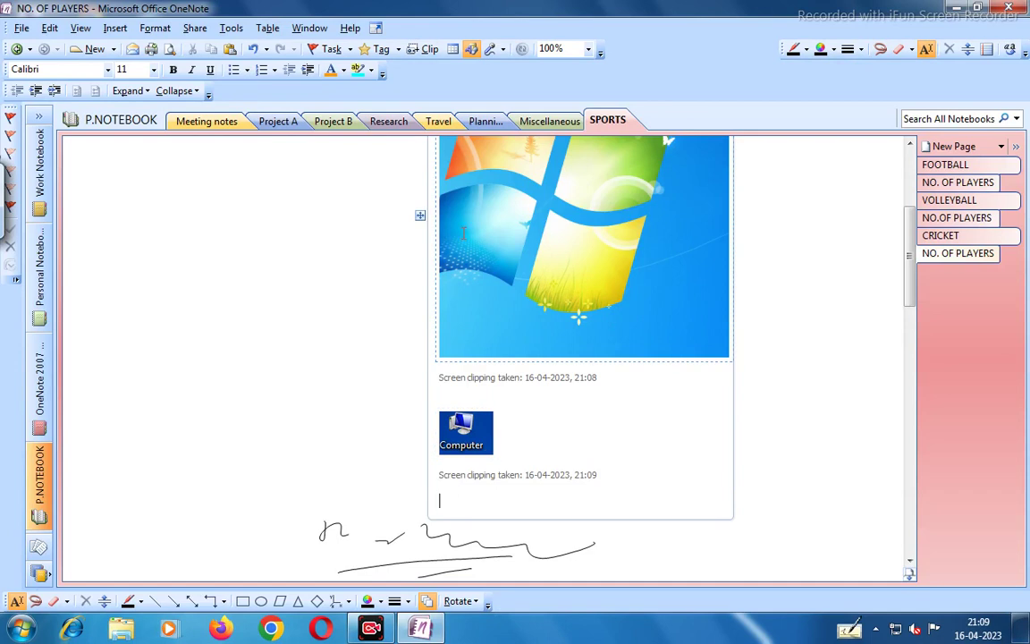
# Step: Insert a table with four rows and five columns below the Computer icon clipping
pyautogui.click(452, 50)
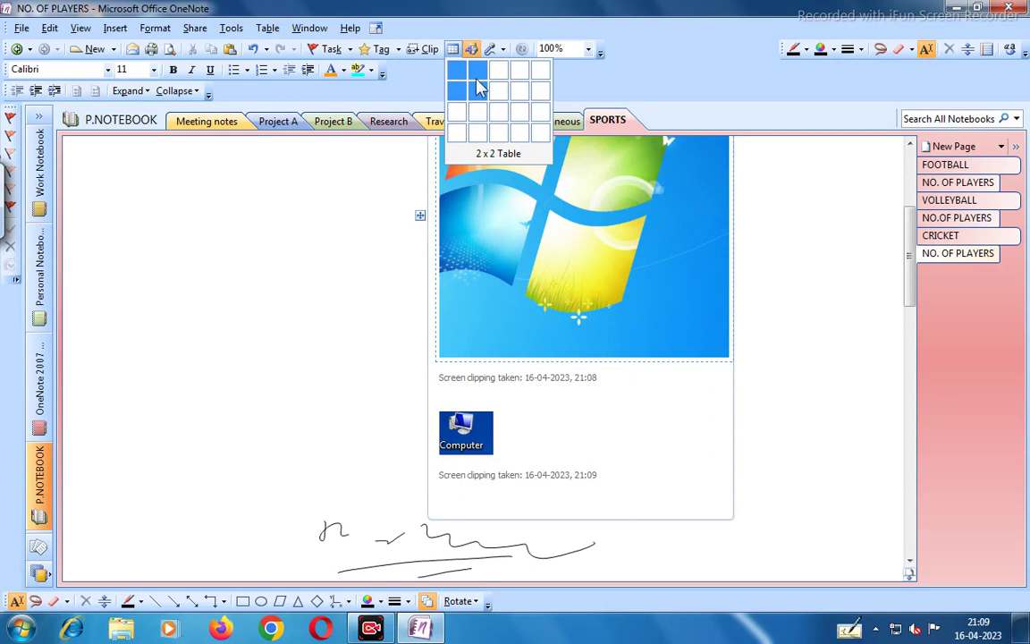
pyautogui.click(540, 134)
pyautogui.moveTo(188, 223); pyautogui.dragTo(228, 276)
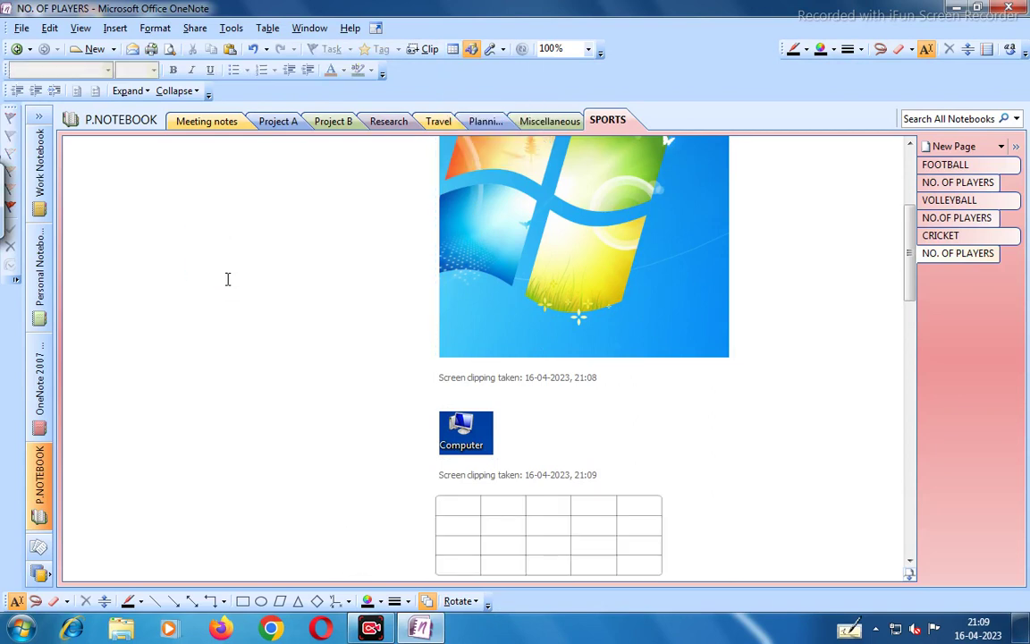
# Step: Nest another table of four rows and five columns inside the first cell of the table
pyautogui.click(454, 50)
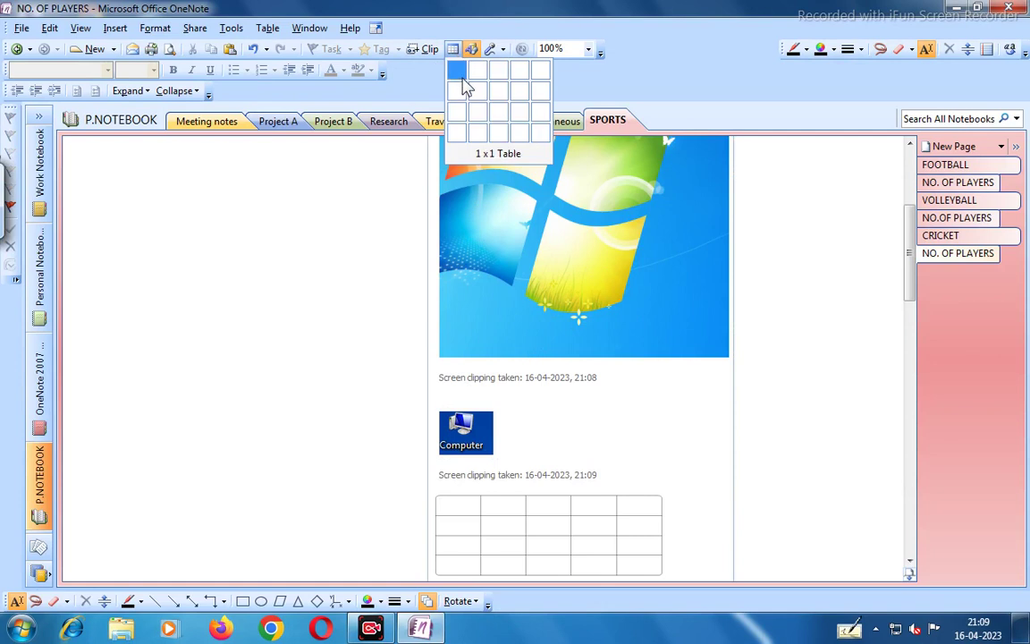
pyautogui.click(539, 138)
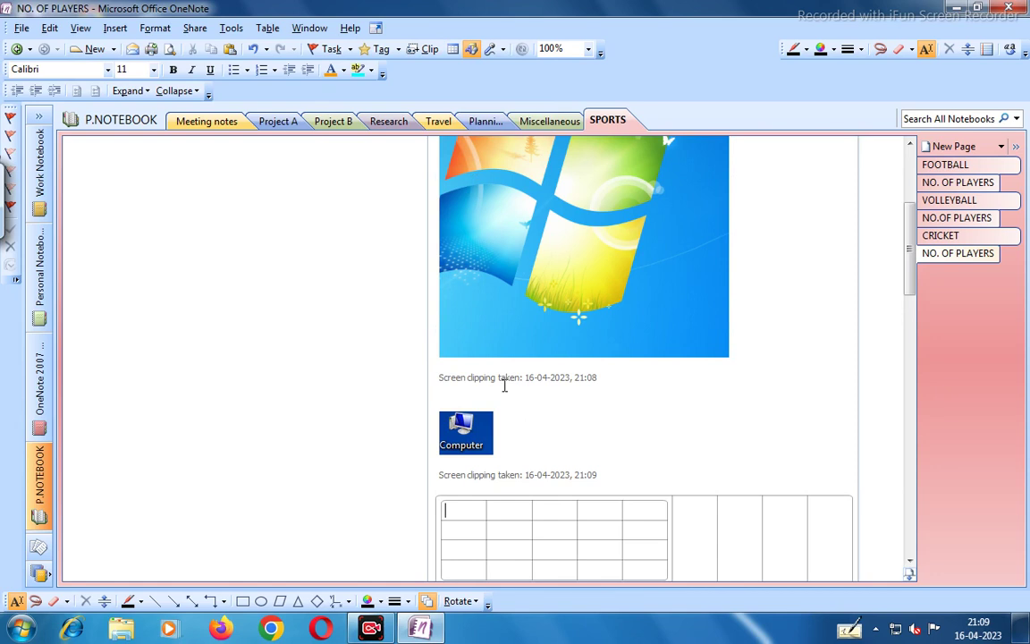
pyautogui.click(910, 574)
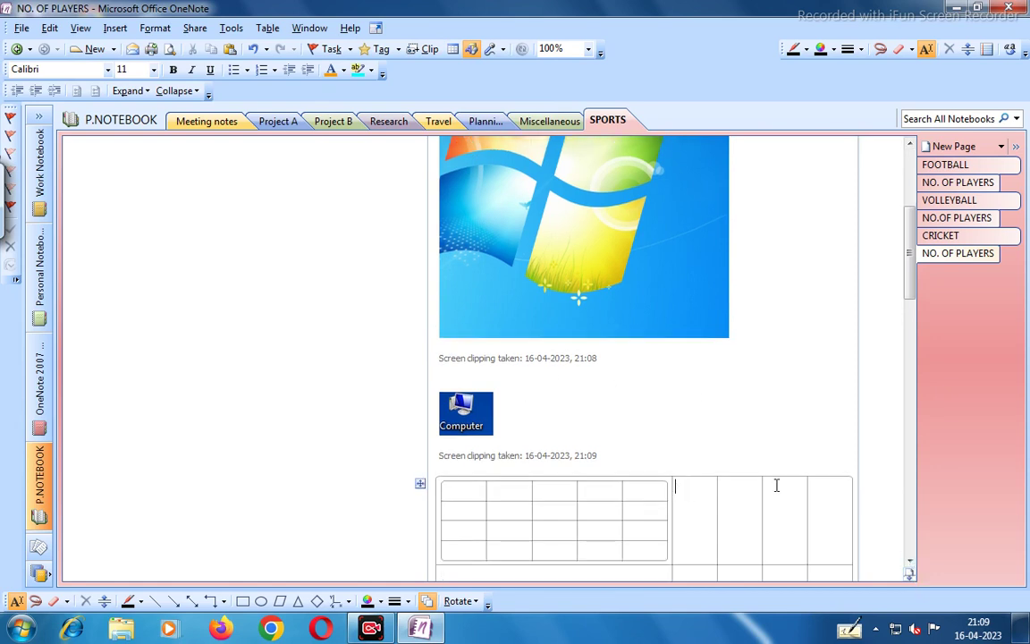
pyautogui.click(910, 561)
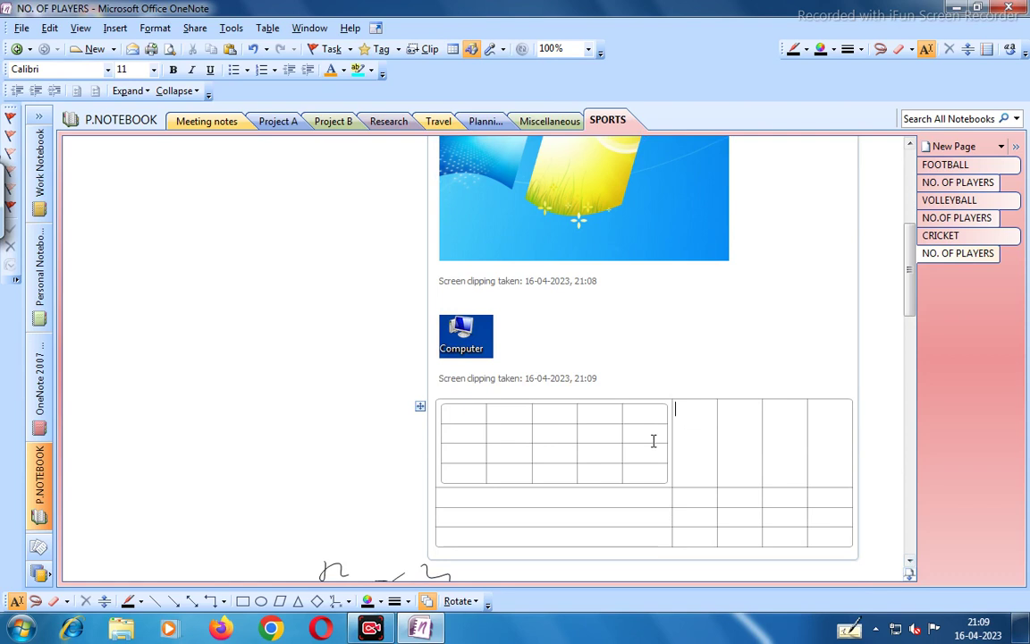
pyautogui.scroll(3, 400, 298)
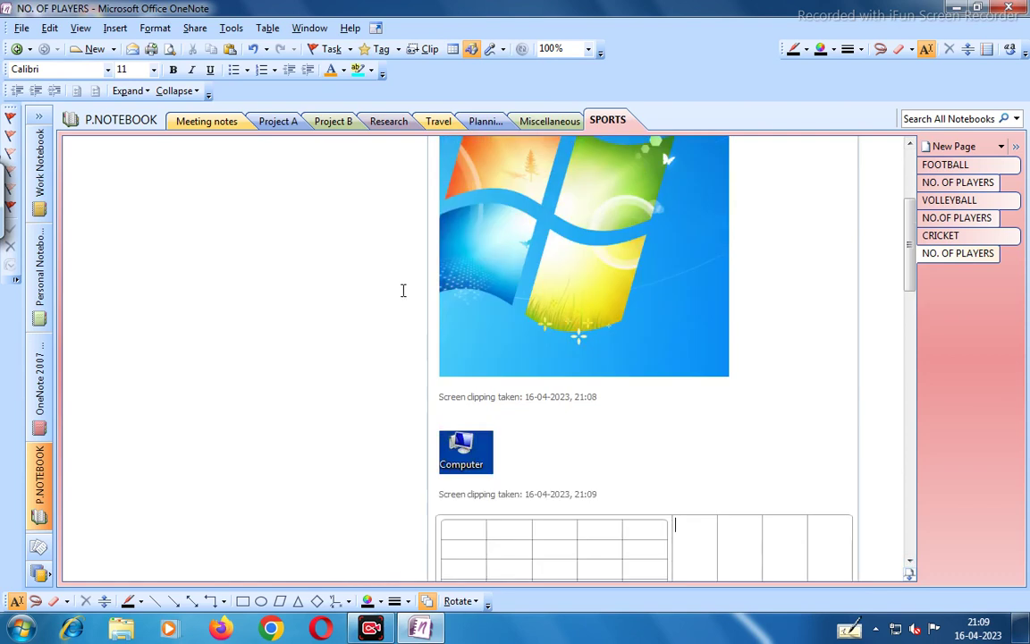
# Step: Hide the Drawing toolbar and show it again
pyautogui.click(474, 51)
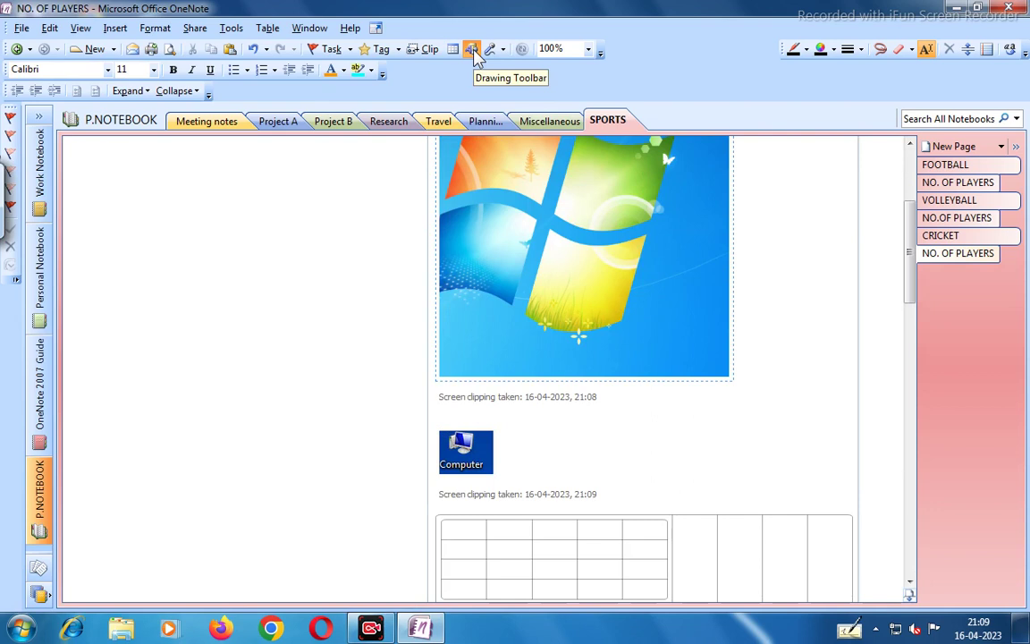
pyautogui.click(474, 51)
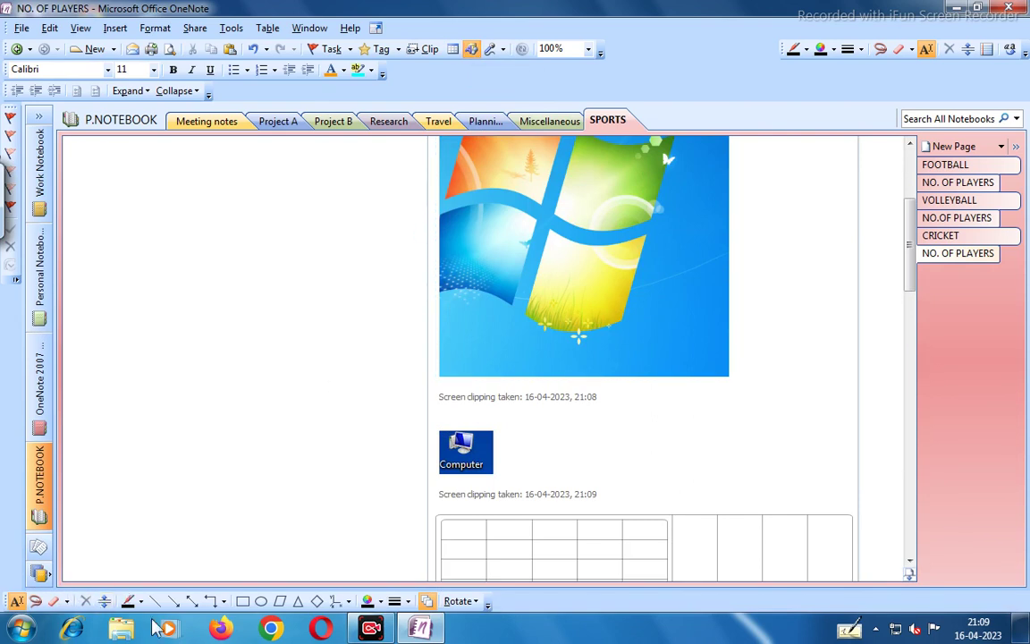
# Step: Draw a straight line, a single-headed arrow, a double-headed arrow and a double-headed elbow arrow in the blank area beside the Windows logo clipping
pyautogui.click(153, 600)
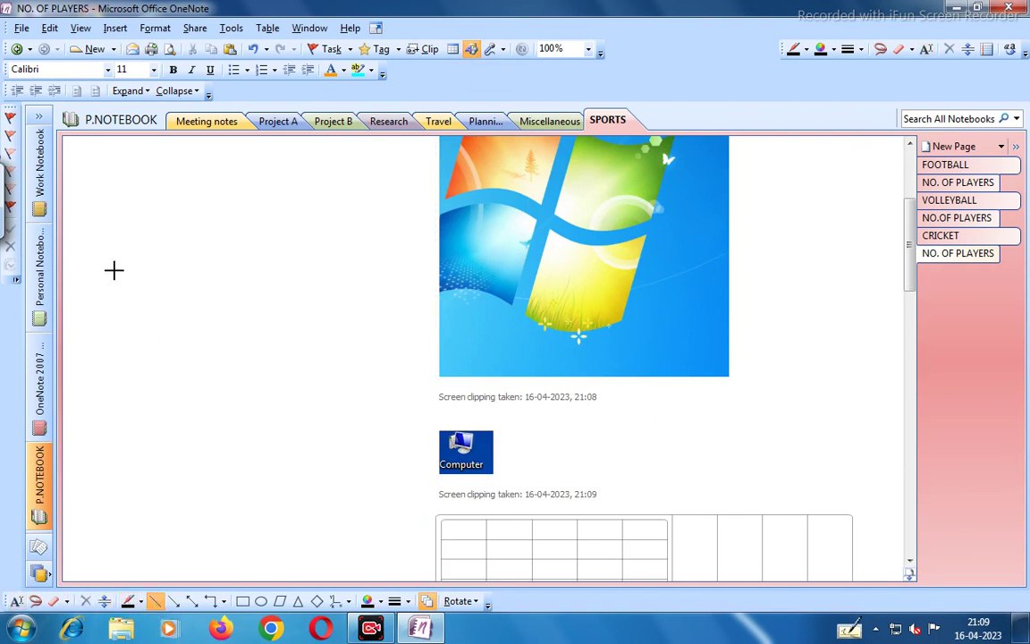
pyautogui.moveTo(91, 241); pyautogui.dragTo(176, 360)
pyautogui.click(172, 601)
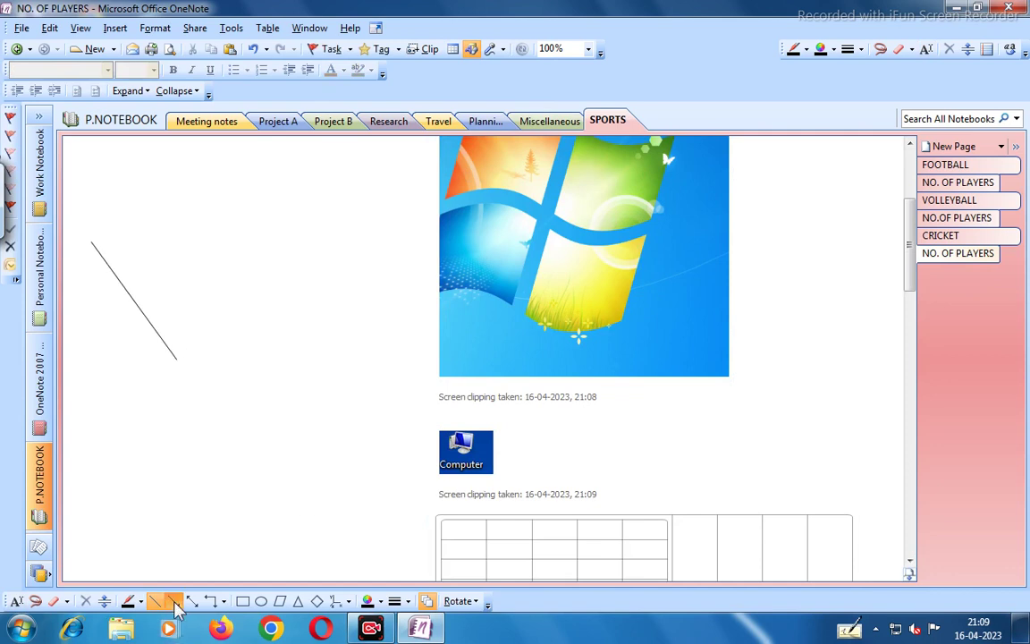
pyautogui.moveTo(173, 223); pyautogui.dragTo(254, 351)
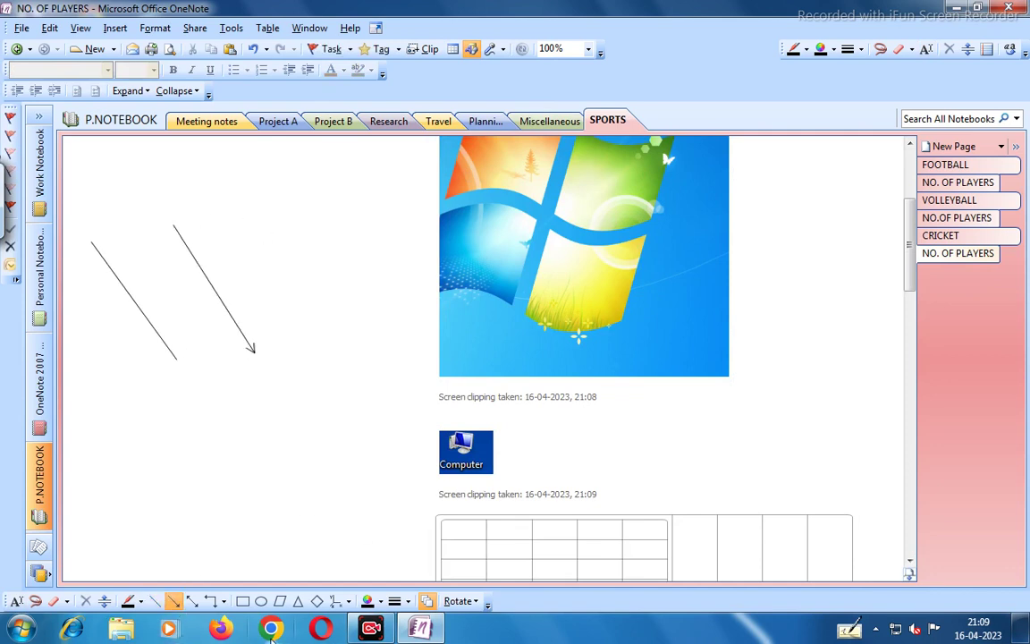
pyautogui.click(191, 601)
pyautogui.moveTo(251, 260); pyautogui.dragTo(304, 386)
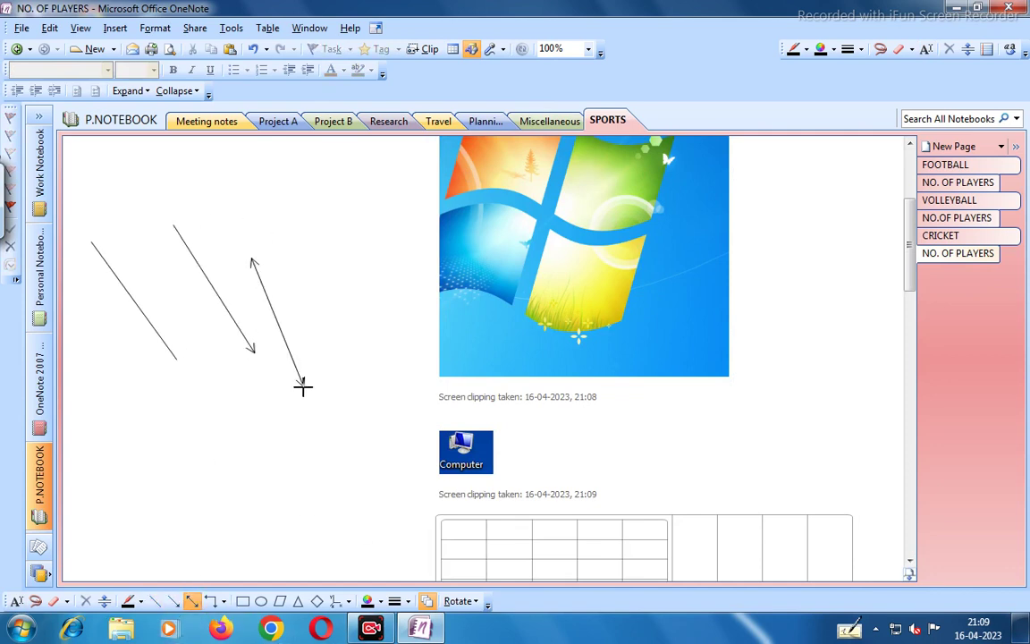
pyautogui.click(211, 601)
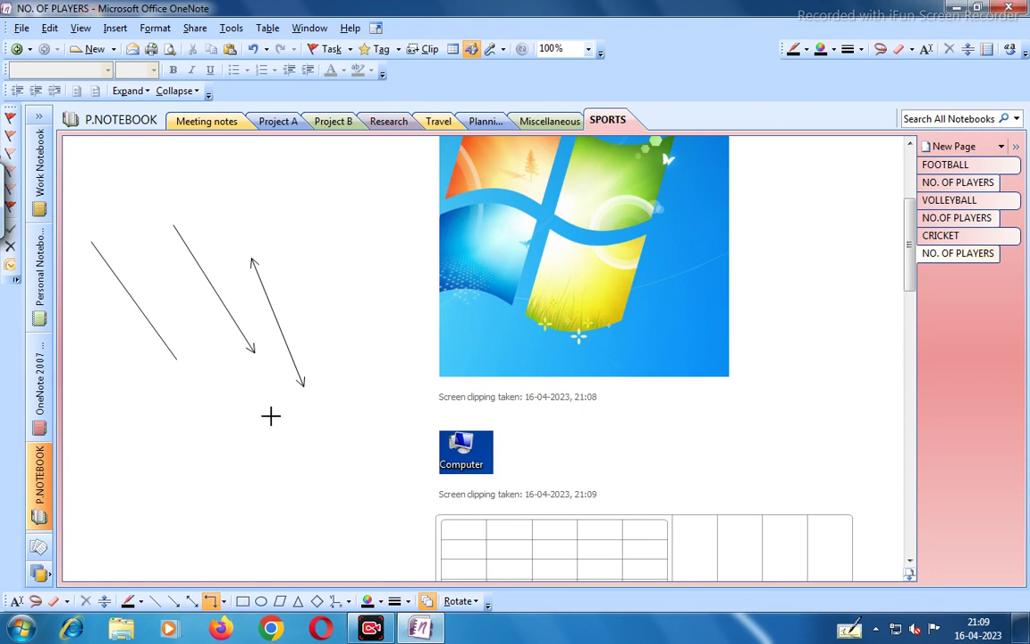
pyautogui.moveTo(302, 223)
pyautogui.mouseDown()
pyautogui.moveTo(301, 313)
pyautogui.moveTo(397, 354)
pyautogui.moveTo(414, 345)
pyautogui.mouseUp()
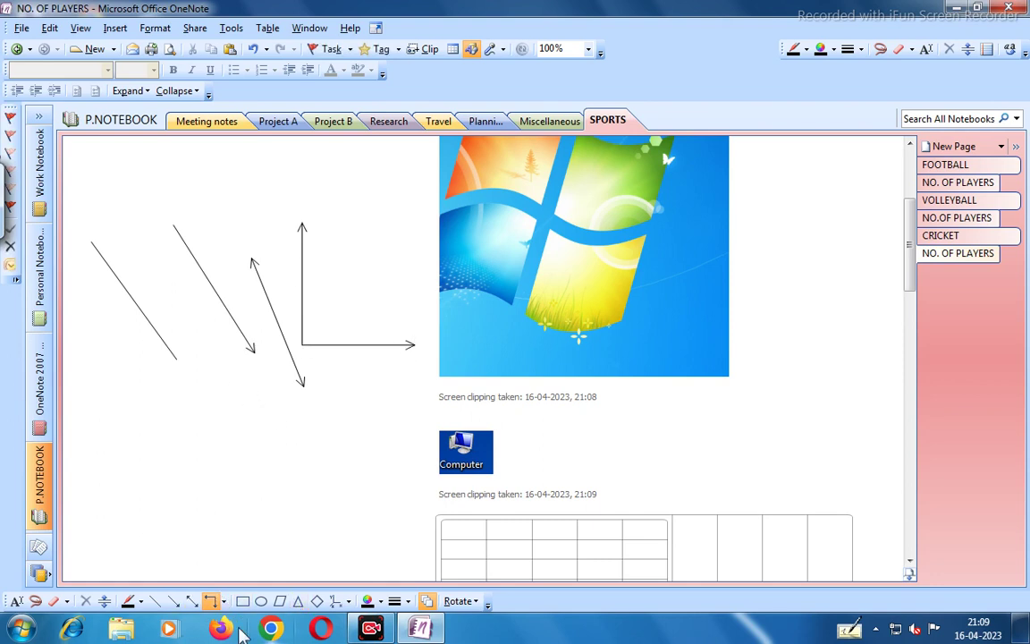
# Step: Draw a rectangle and a parallelogram next to each other below the lines and arrows
pyautogui.click(242, 601)
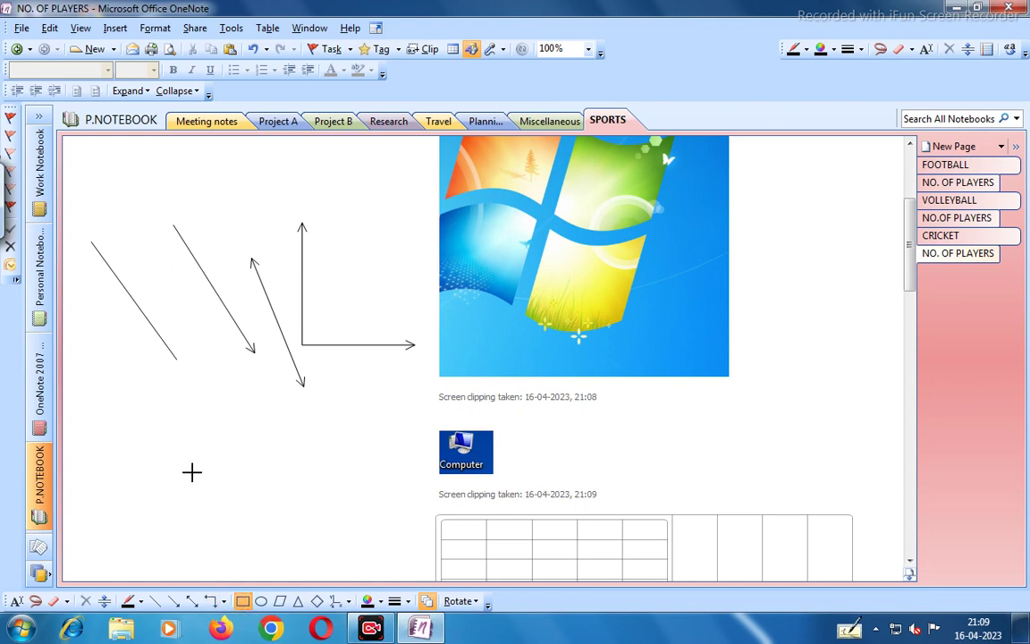
pyautogui.moveTo(173, 427); pyautogui.dragTo(288, 512)
pyautogui.click(280, 601)
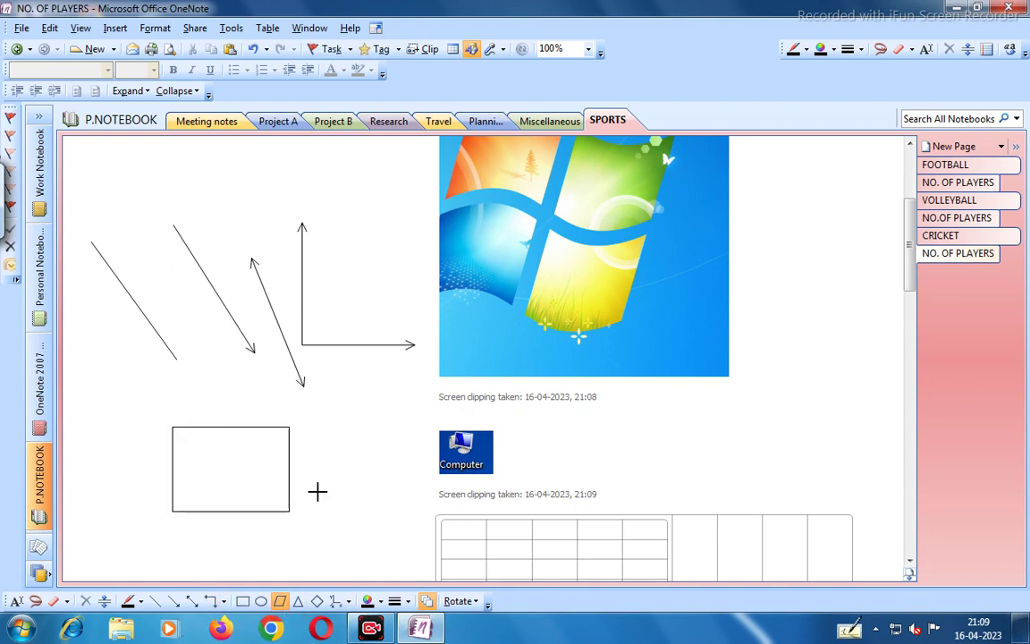
pyautogui.moveTo(346, 401); pyautogui.dragTo(429, 506)
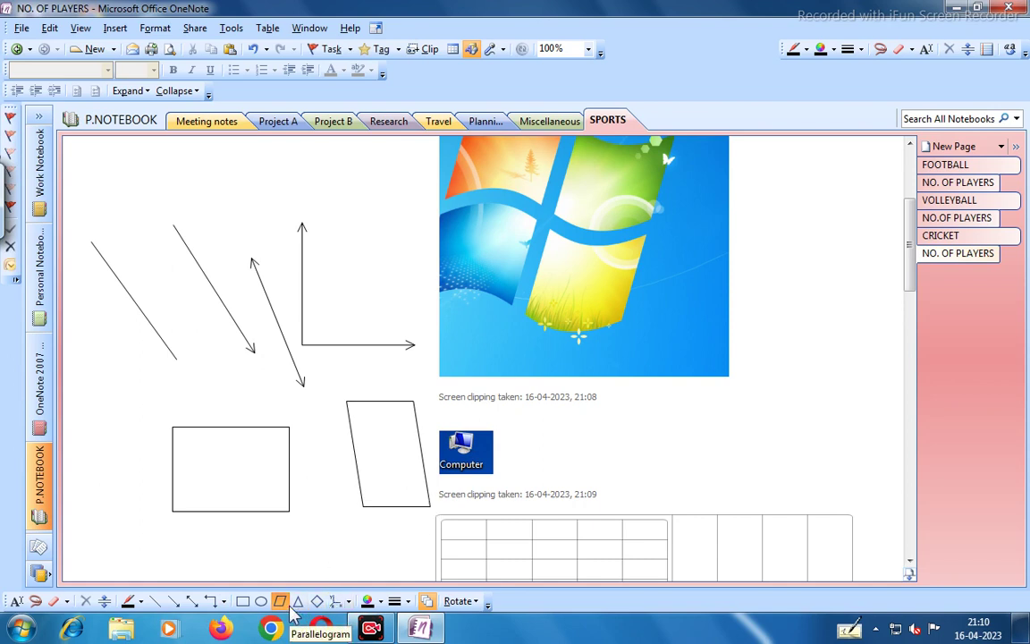
# Step: Draw two ellipses on the far side of the clippings, plus a large diamond over the elbow arrow and a small diamond above the ellipses
pyautogui.click(261, 601)
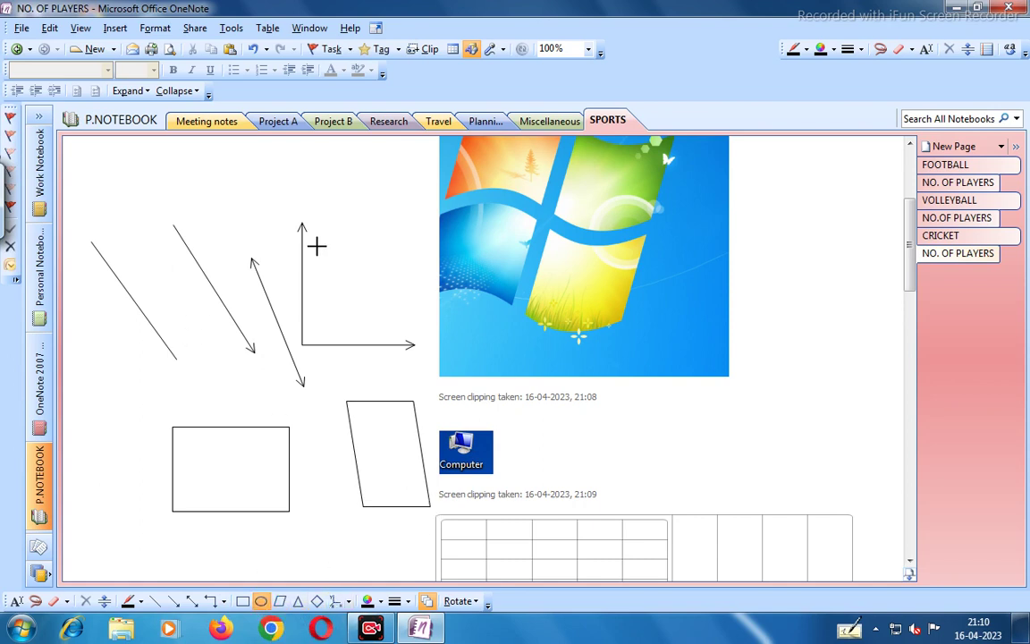
pyautogui.moveTo(792, 259)
pyautogui.mouseDown()
pyautogui.moveTo(814, 315)
pyautogui.moveTo(854, 352)
pyautogui.mouseUp()
pyautogui.moveTo(759, 415); pyautogui.dragTo(812, 442)
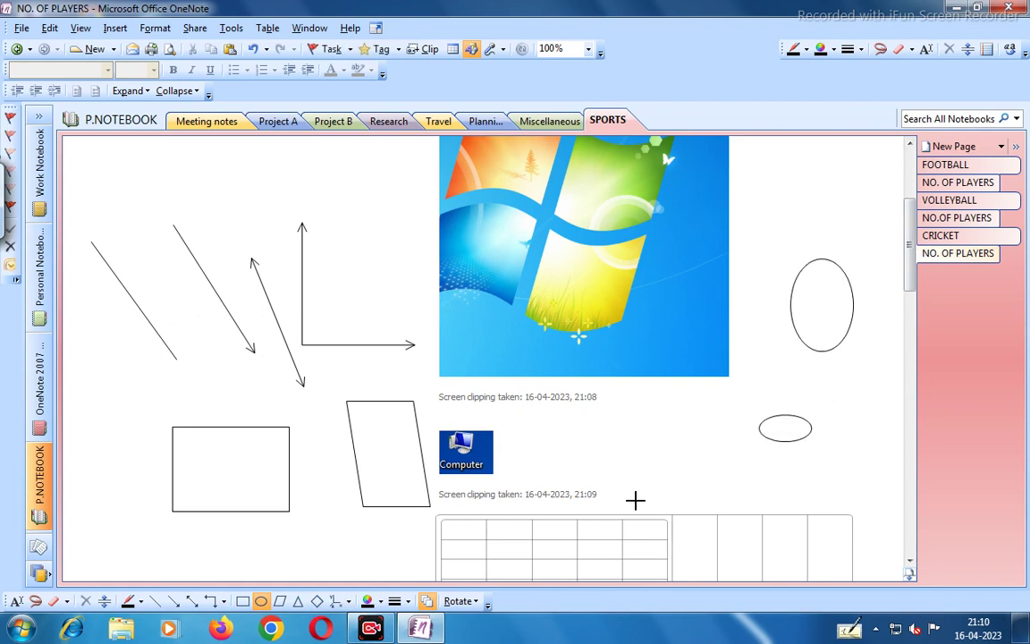
pyautogui.click(316, 601)
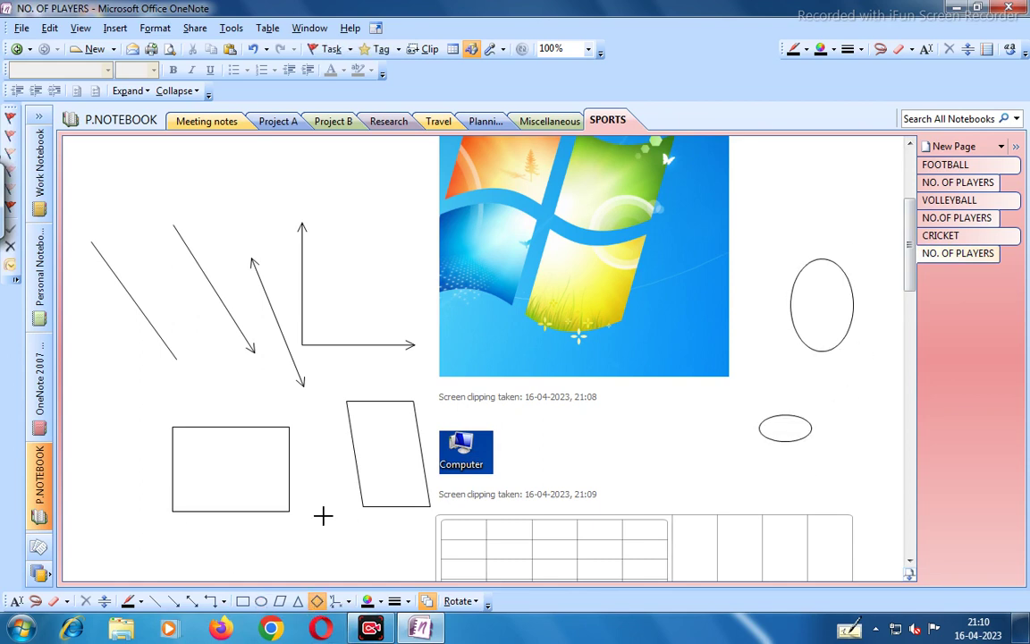
pyautogui.moveTo(288, 177); pyautogui.dragTo(365, 239)
pyautogui.moveTo(780, 174); pyautogui.dragTo(804, 222)
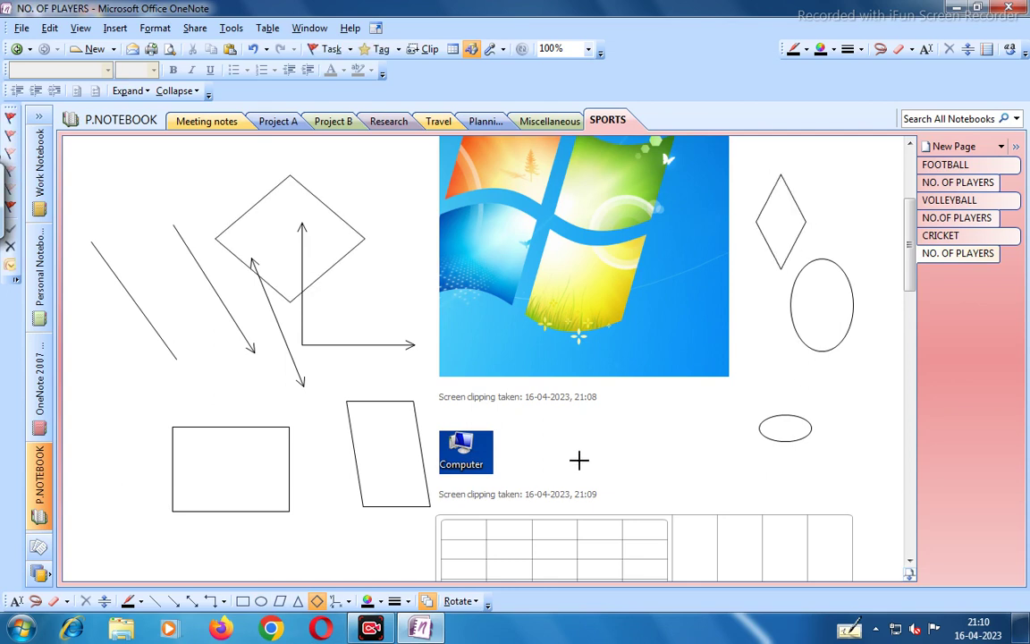
# Step: Draw a large set of 3 dimensions axes across the lines and arrows
pyautogui.click(348, 602)
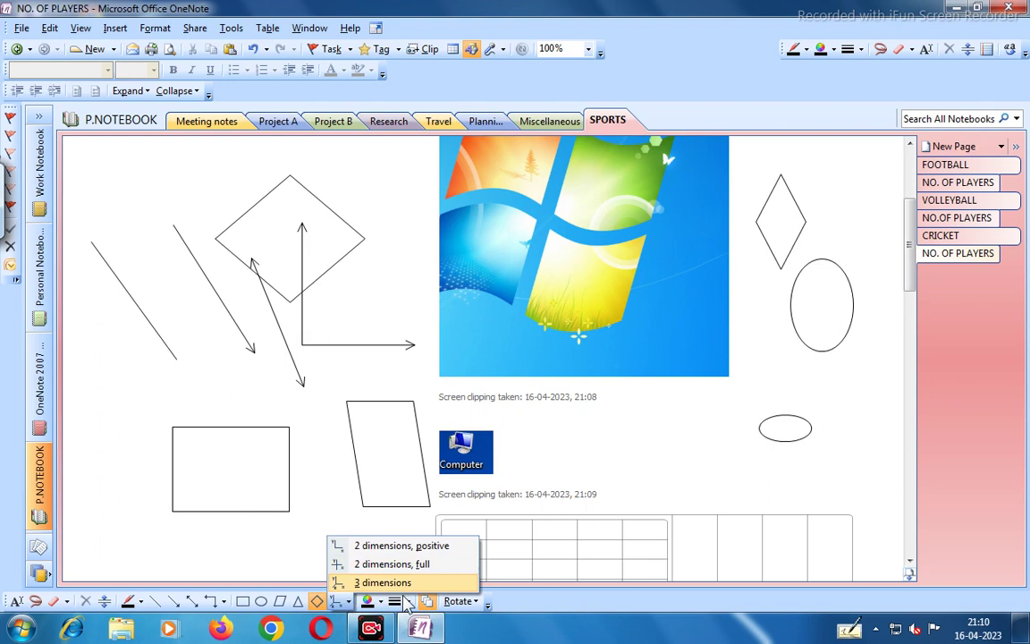
pyautogui.click(348, 602)
pyautogui.click(373, 582)
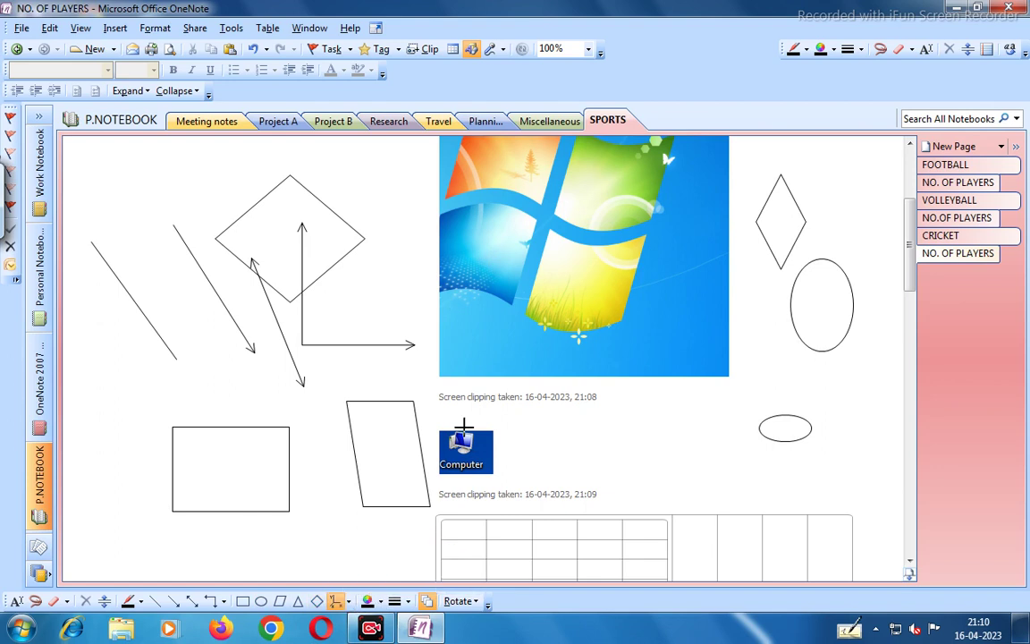
pyautogui.moveTo(128, 193); pyautogui.dragTo(294, 359)
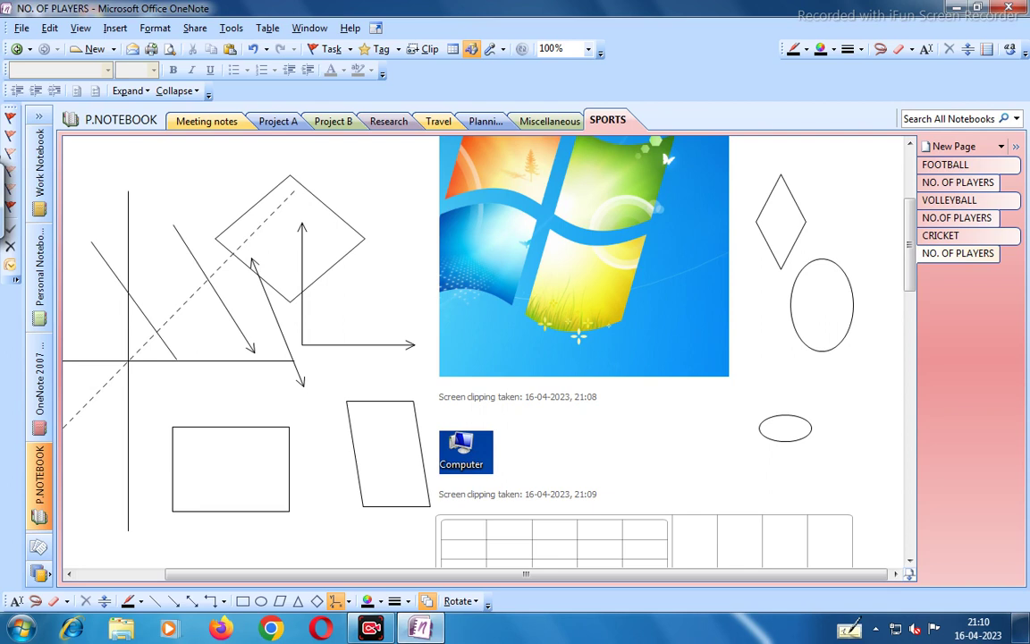
# Step: Look through the available pen colours and line thicknesses for drawing
pyautogui.click(381, 601)
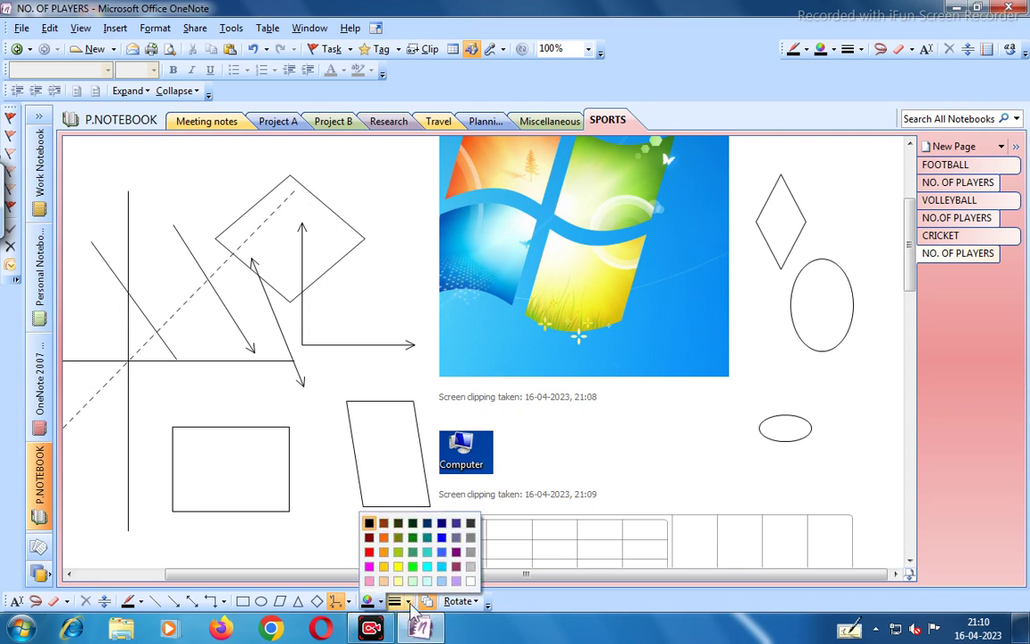
pyautogui.click(407, 601)
pyautogui.click(407, 601)
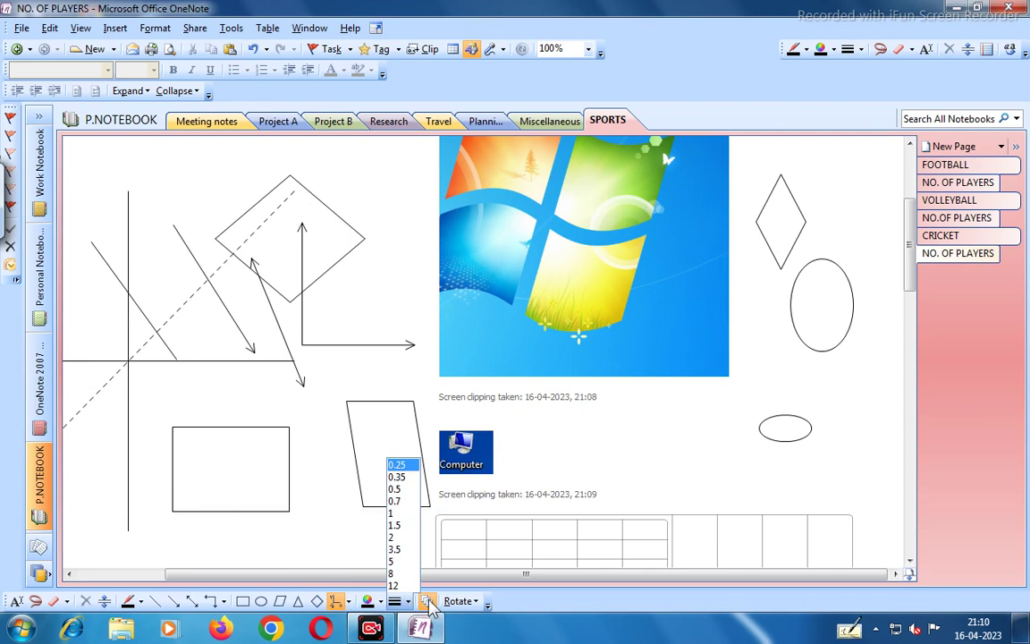
# Step: Turn off Duplicate Shapes and draw small three-dimensional axes near the lower corner of the large diamond
pyautogui.click(430, 604)
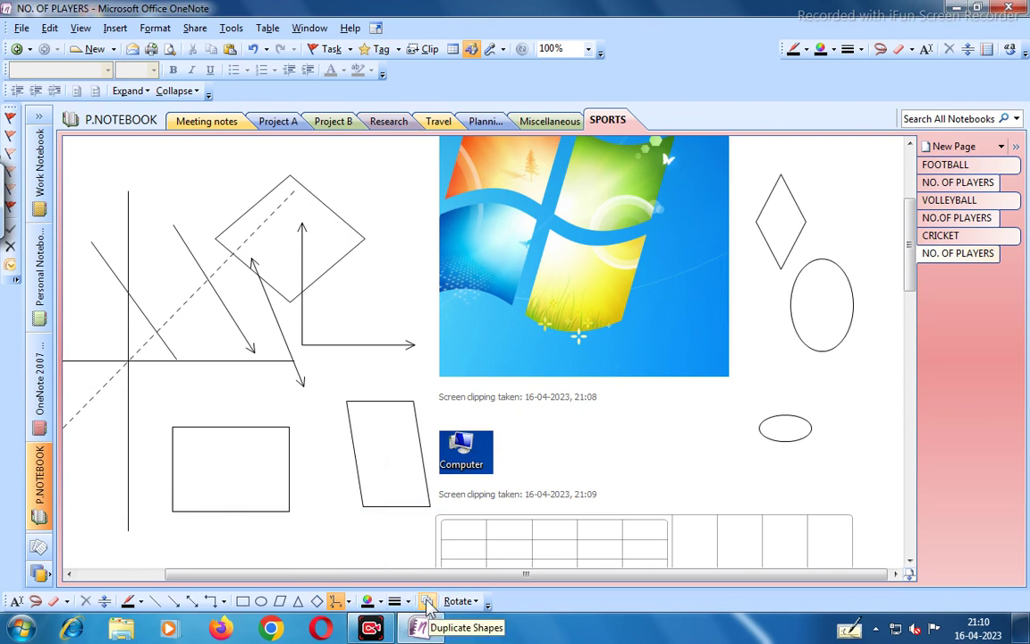
pyautogui.moveTo(296, 234); pyautogui.dragTo(296, 344)
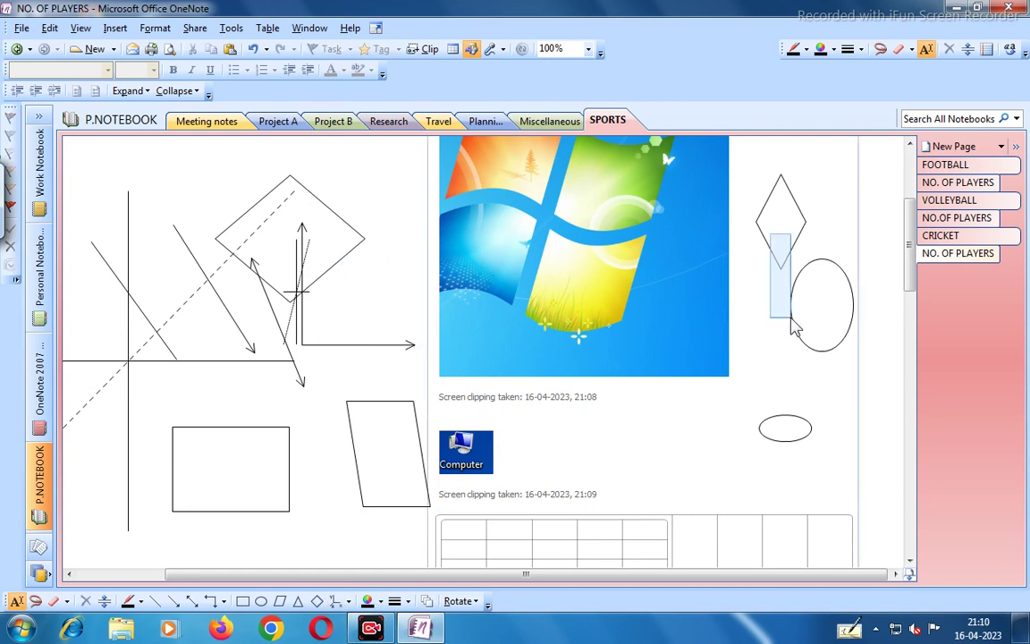
# Step: Select the rectangle below the lines and rotate it right 45°
pyautogui.click(477, 602)
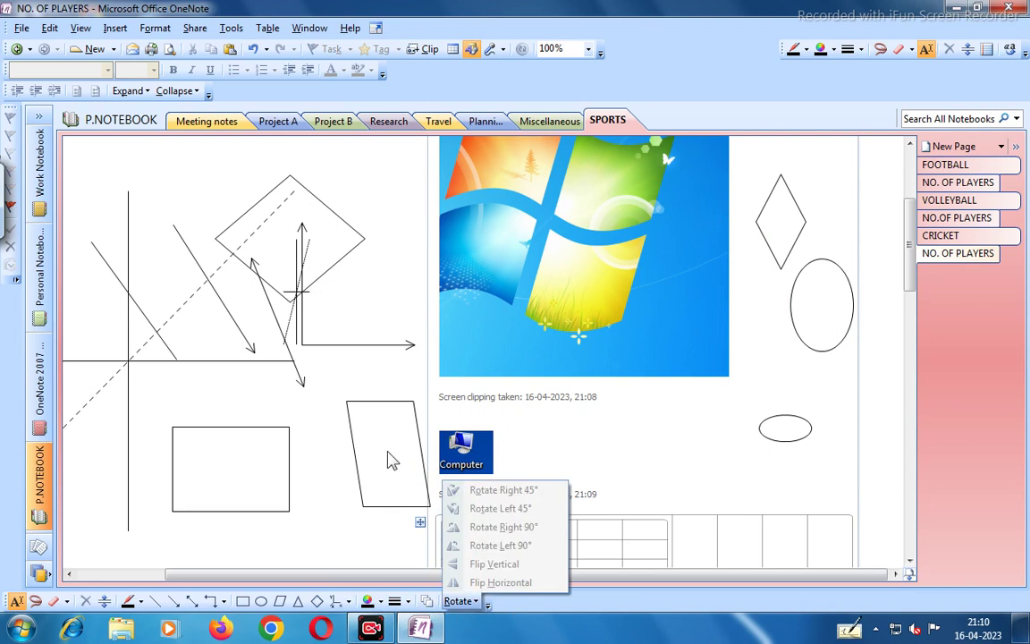
pyautogui.click(206, 431)
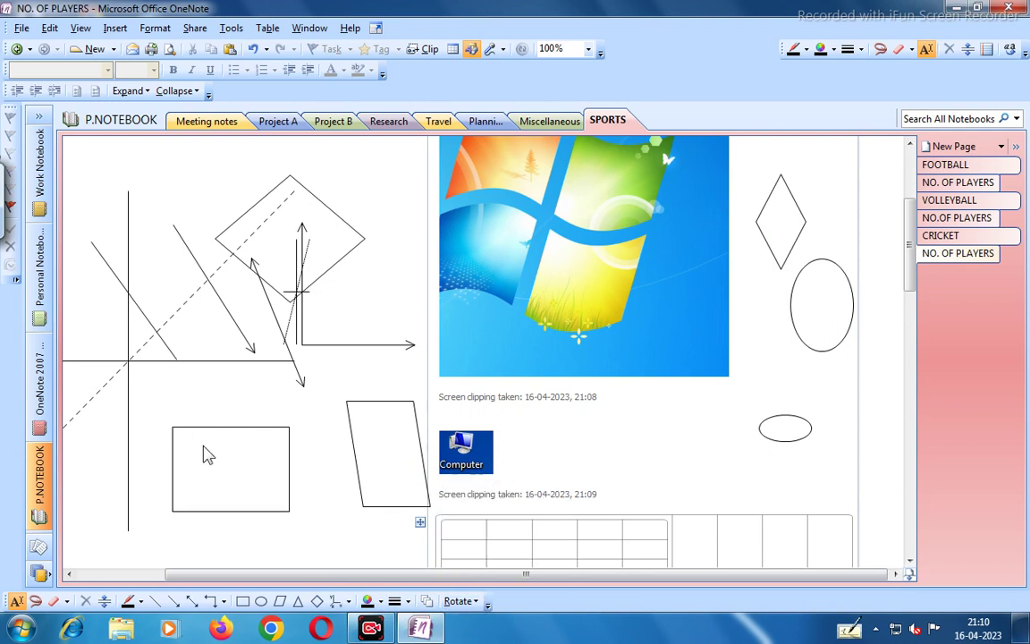
pyautogui.moveTo(157, 399); pyautogui.dragTo(352, 539)
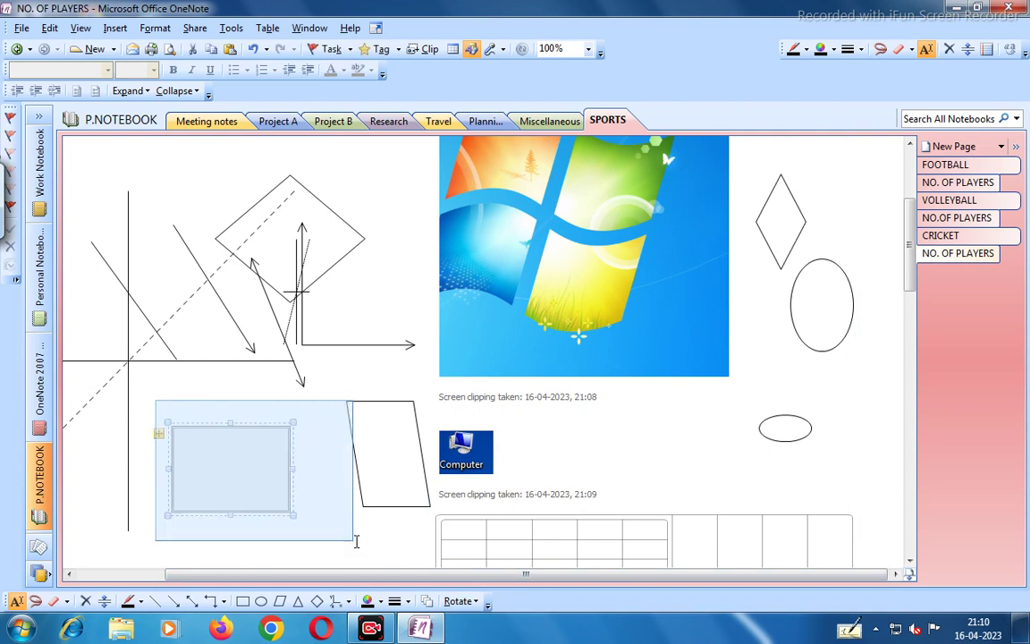
pyautogui.click(473, 604)
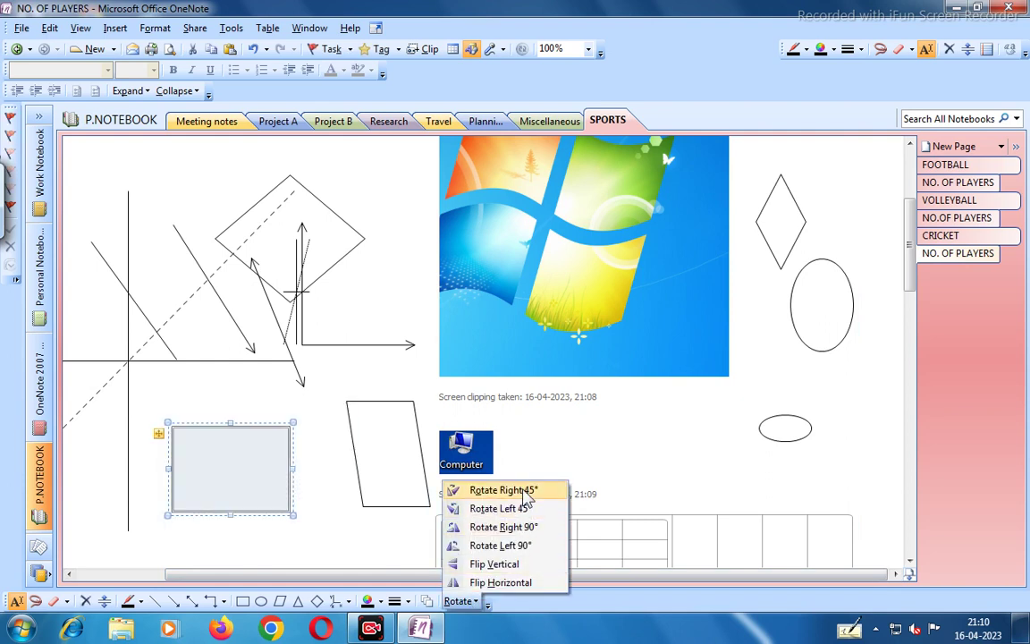
pyautogui.click(471, 487)
# Step: Rotate the selected rectangle left 45° and right 90°
pyautogui.click(474, 602)
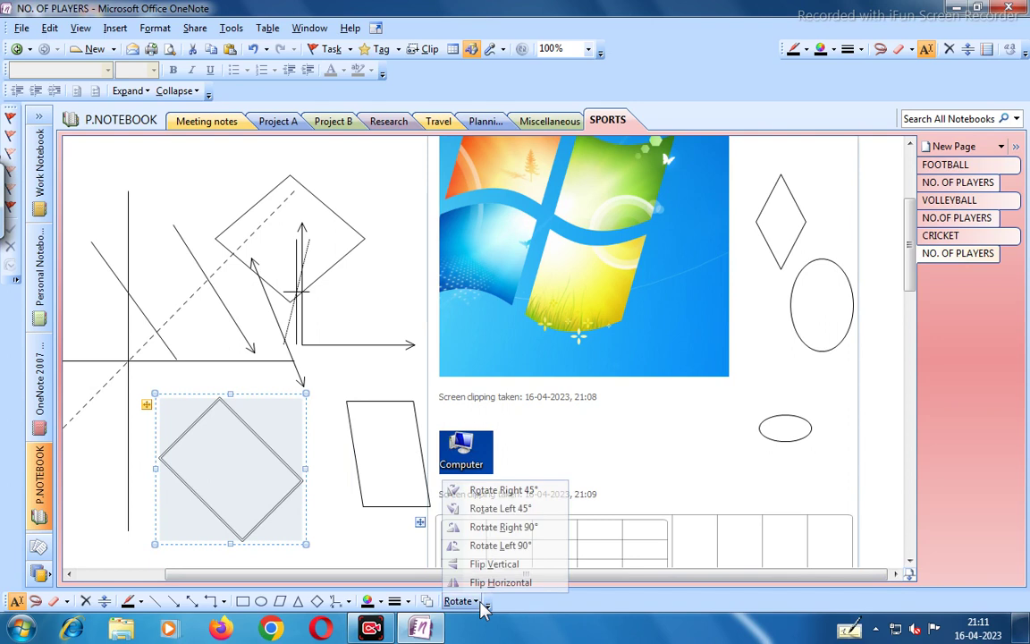
pyautogui.click(497, 508)
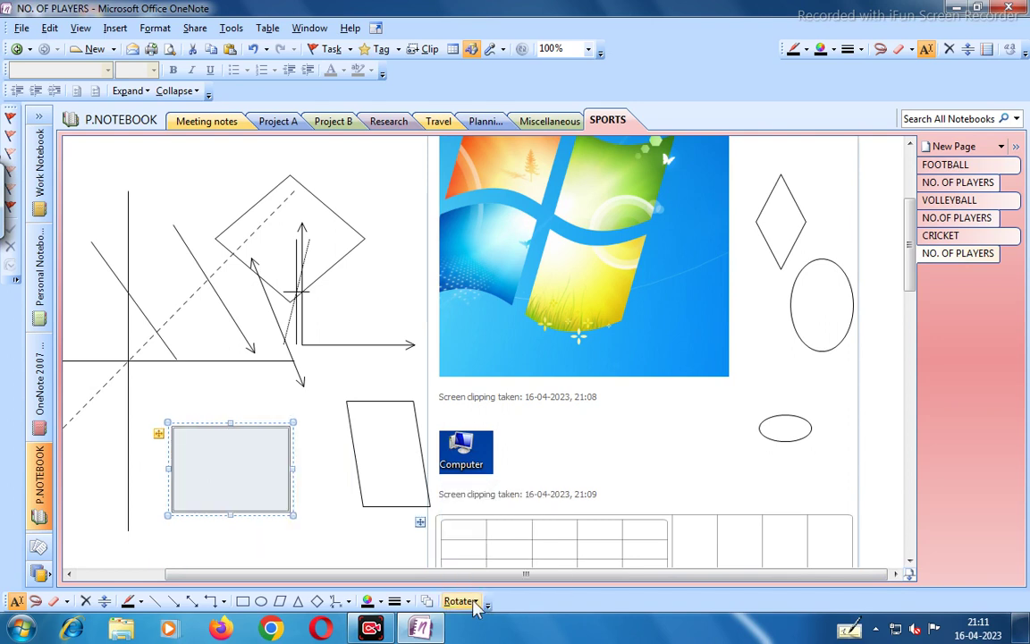
pyautogui.click(474, 601)
pyautogui.click(514, 527)
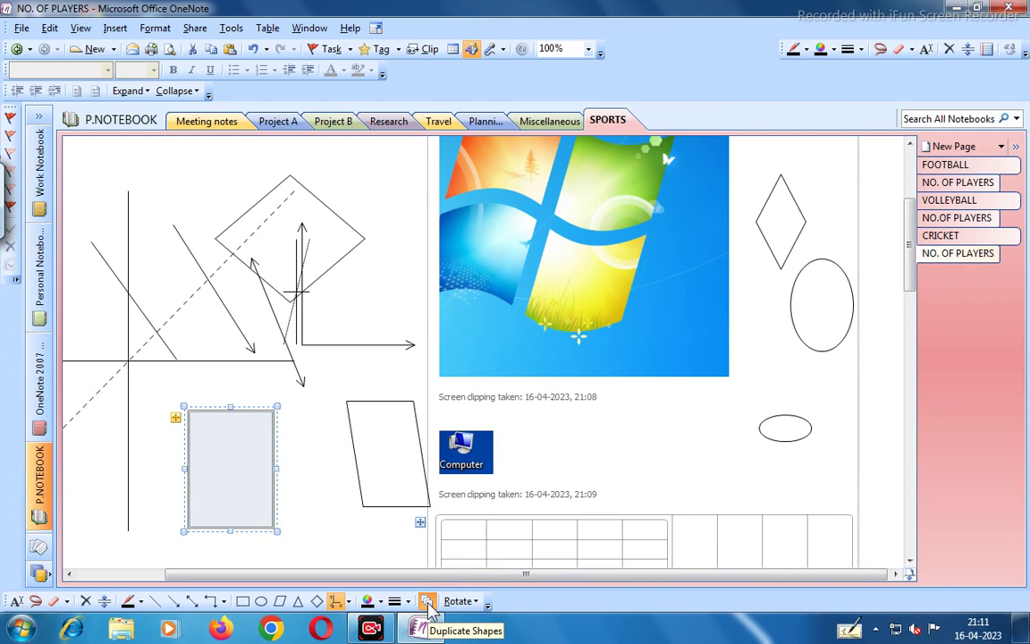
# Step: Draw three-dimensional axes across the rectangle and parallelogram with Duplicate Shapes on, and another set over the small diamond with it off
pyautogui.click(428, 601)
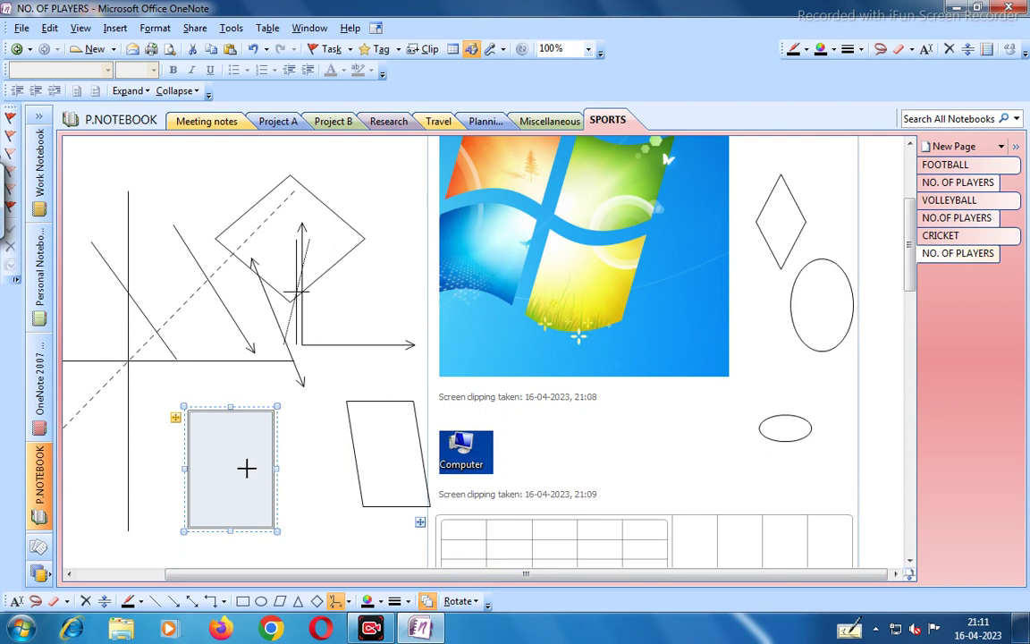
pyautogui.moveTo(237, 444); pyautogui.dragTo(424, 456)
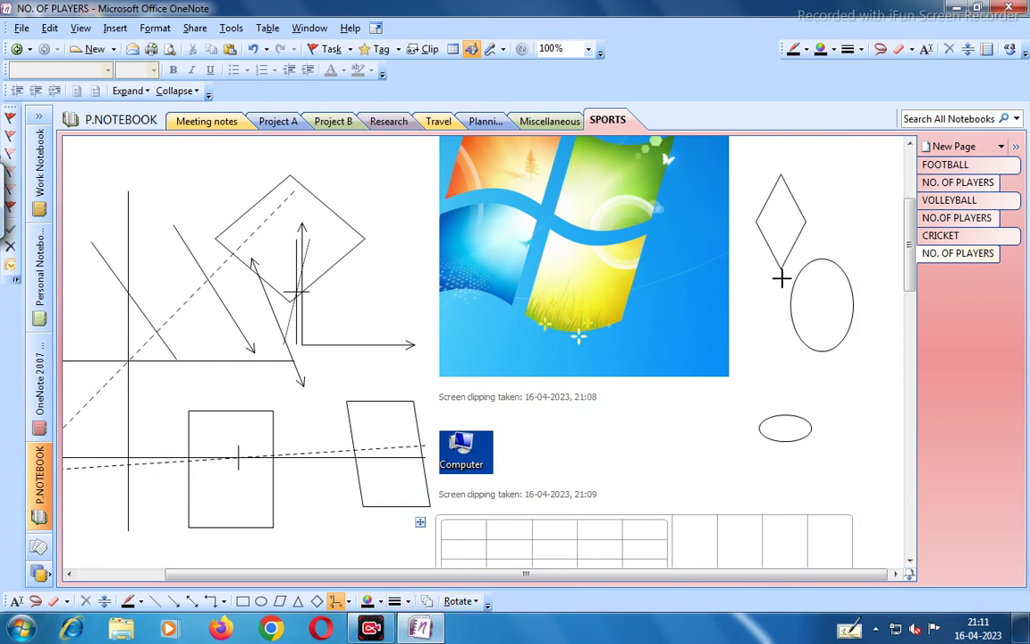
pyautogui.moveTo(773, 172); pyautogui.dragTo(816, 320)
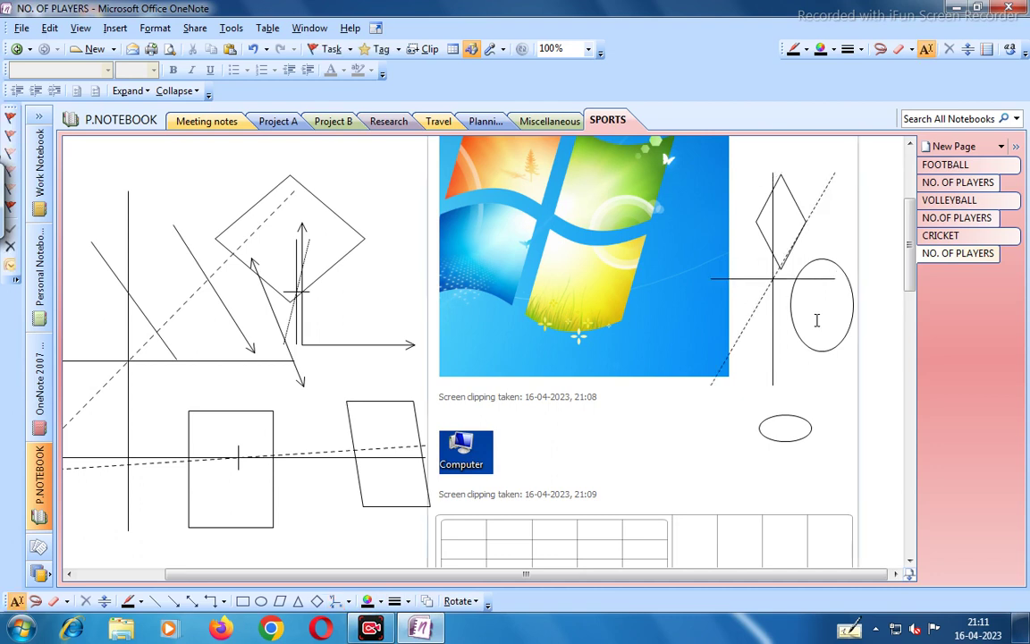
# Step: Record a short audio-only clip below the Computer icon clipping and stop the recording
pyautogui.moveTo(690, 398); pyautogui.dragTo(728, 452)
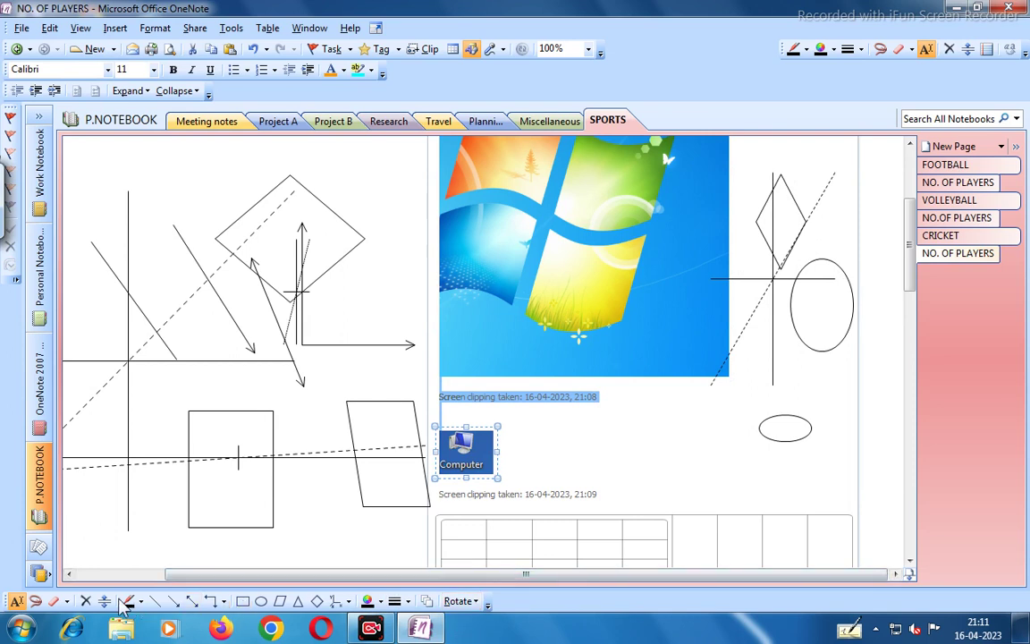
pyautogui.click(298, 601)
pyautogui.click(503, 51)
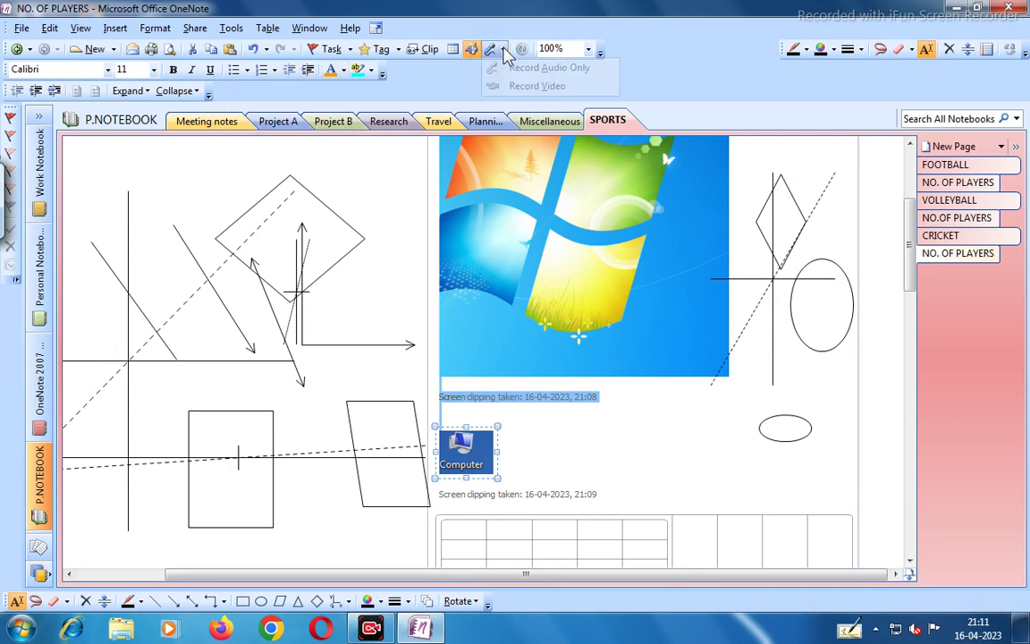
pyautogui.click(546, 69)
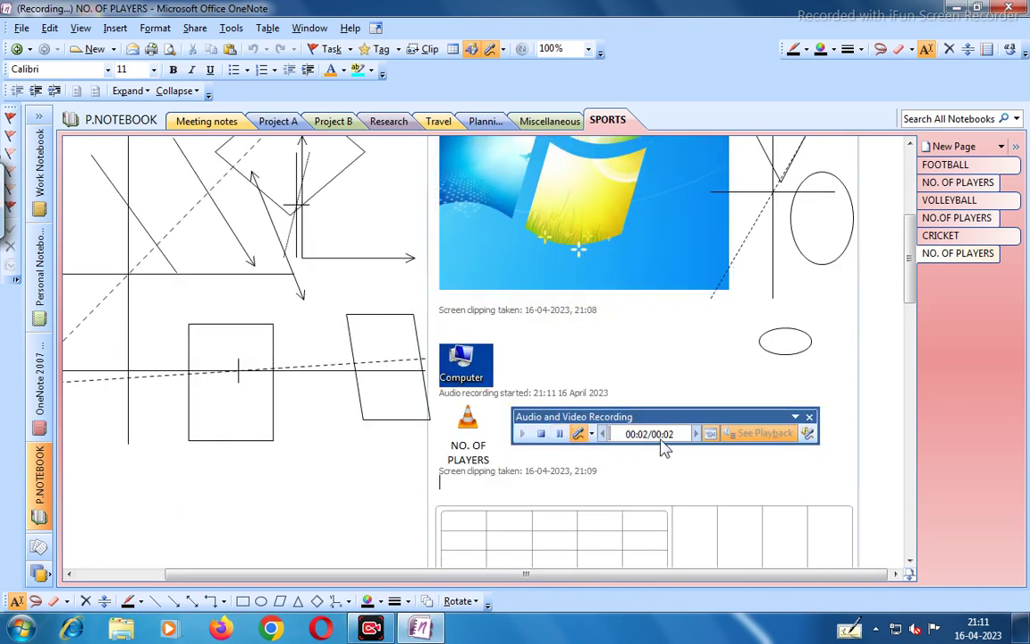
pyautogui.click(539, 435)
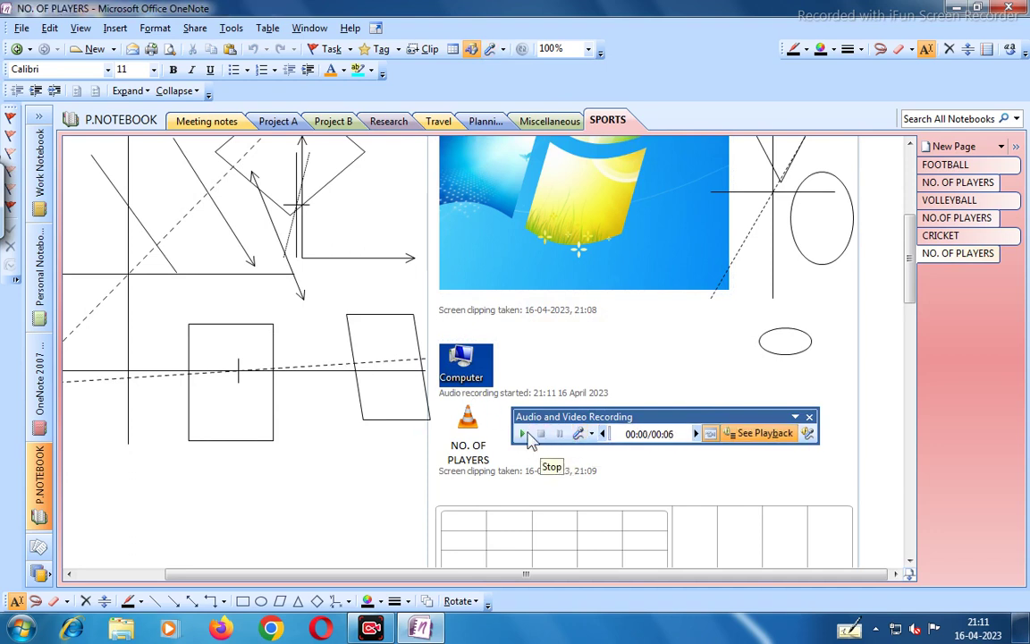
# Step: Dismiss the audio and video playback controls and try to record a video on the NO. OF PLAYERS page
pyautogui.click(504, 50)
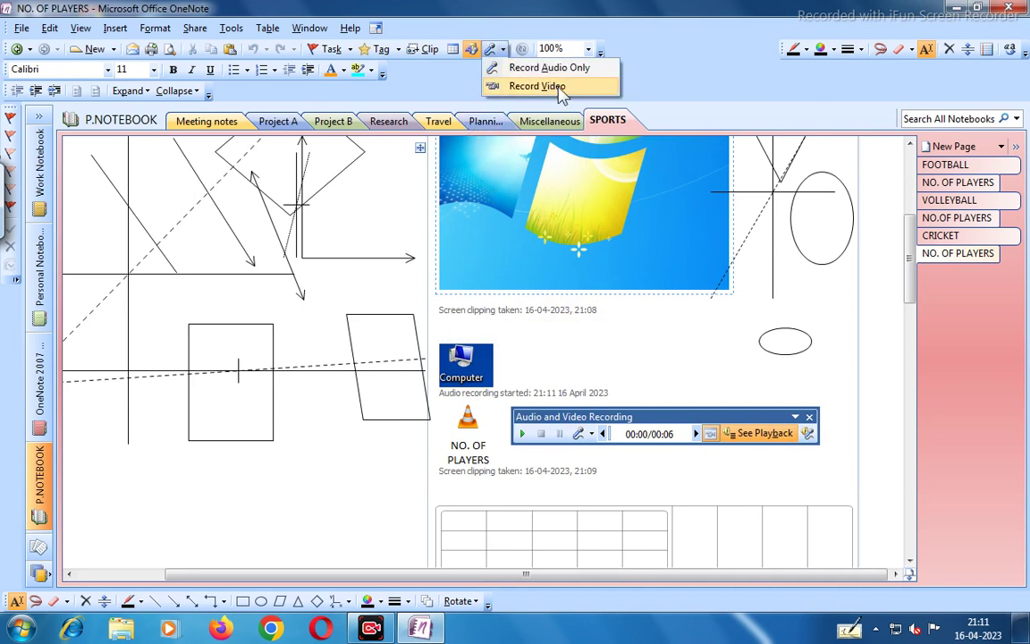
pyautogui.click(805, 401)
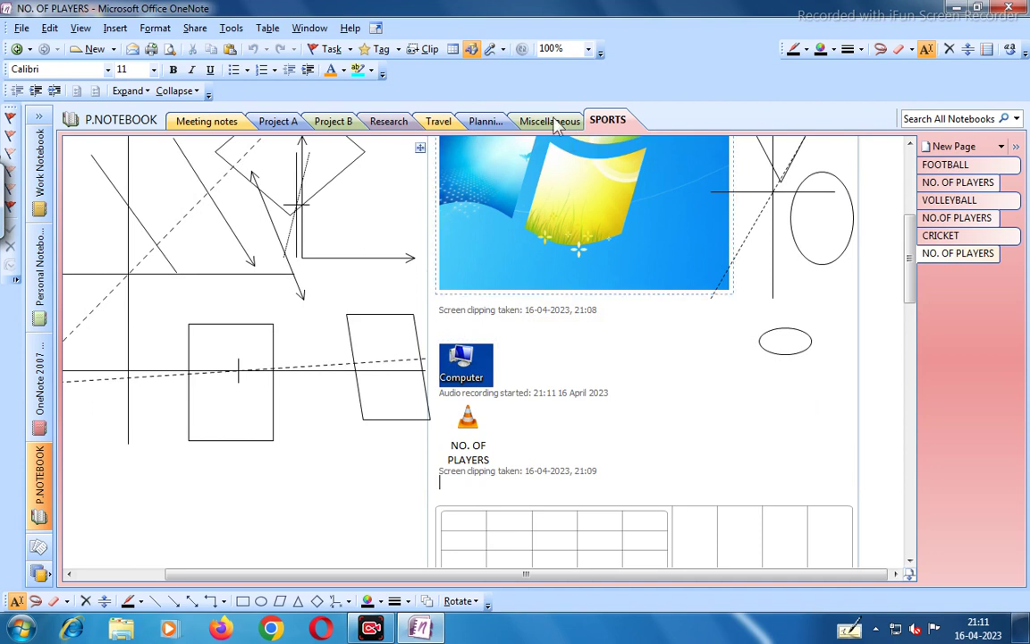
pyautogui.click(505, 50)
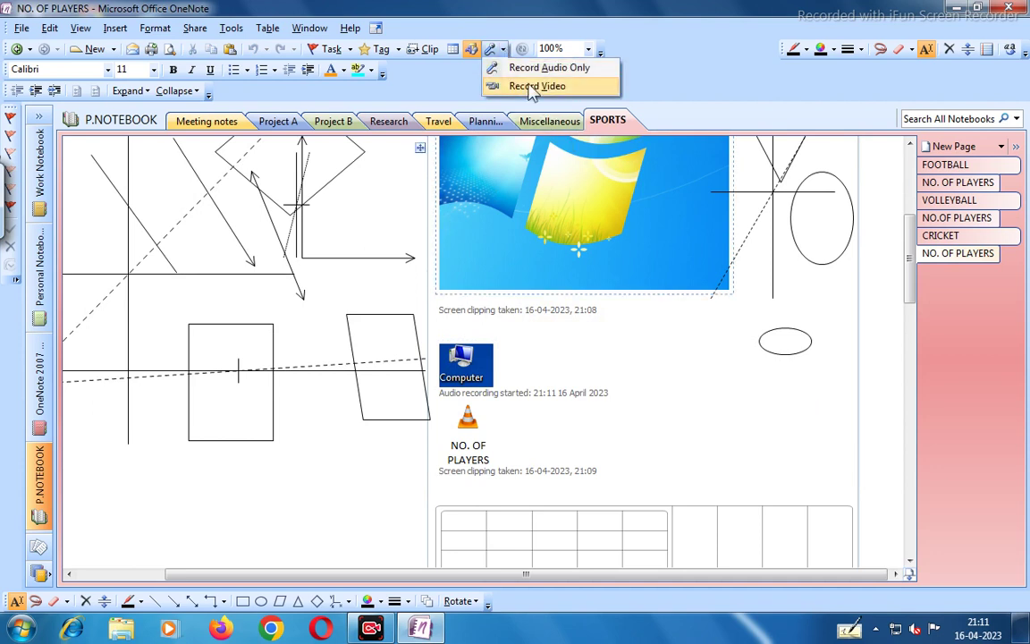
pyautogui.click(533, 86)
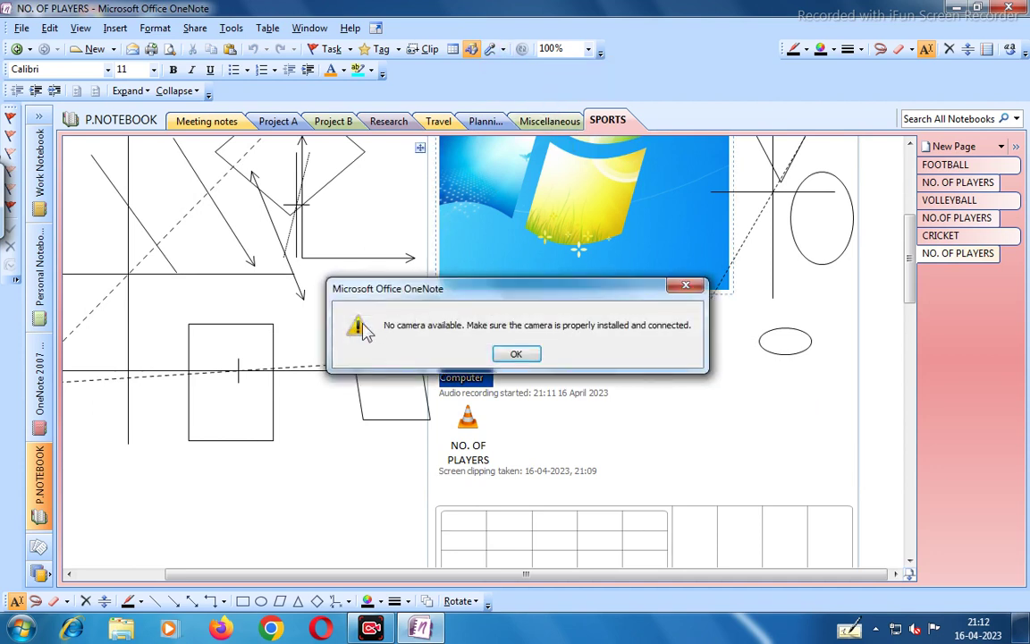
pyautogui.click(687, 288)
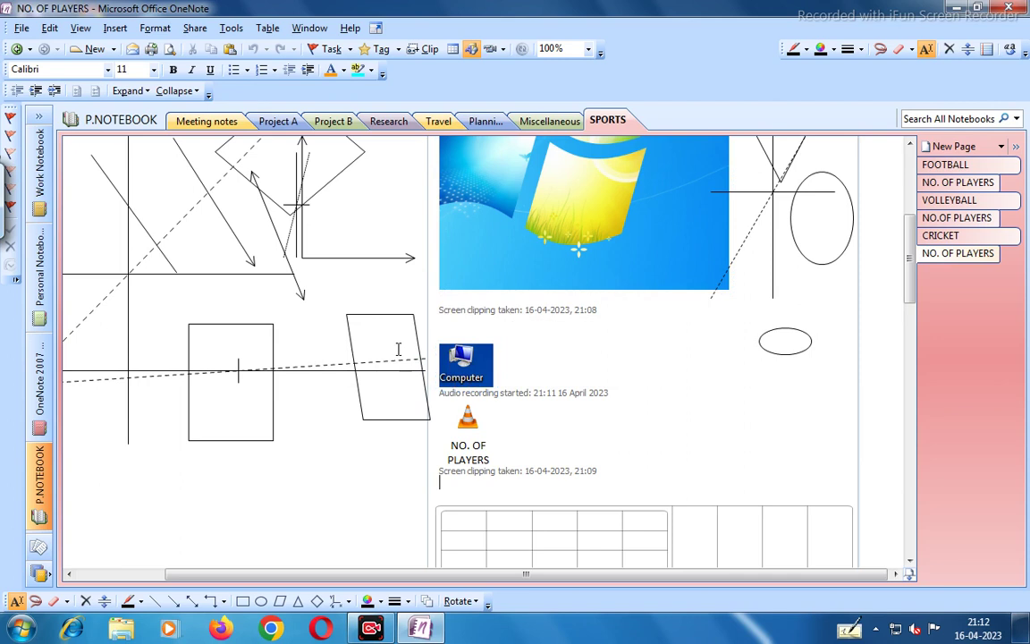
# Step: Review the whole NO. OF PLAYERS page, from its title through the clippings, shapes, recording and tables to the handwritten strokes
pyautogui.scroll(-3, 362, 327)
pyautogui.scroll(5, 363, 329)
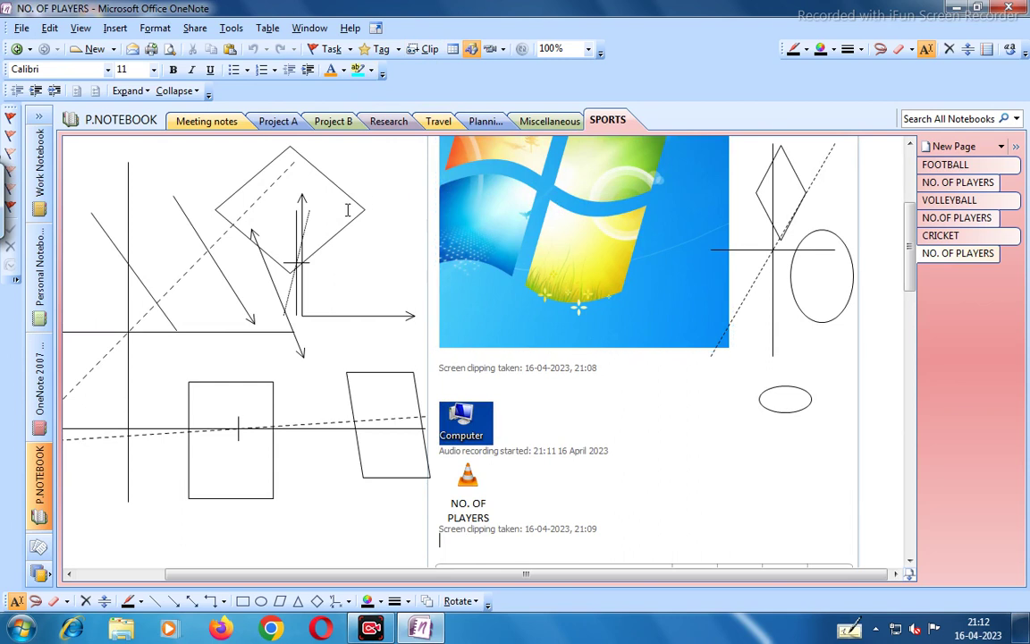
pyautogui.scroll(6, 616, 317)
pyautogui.scroll(-4, 616, 317)
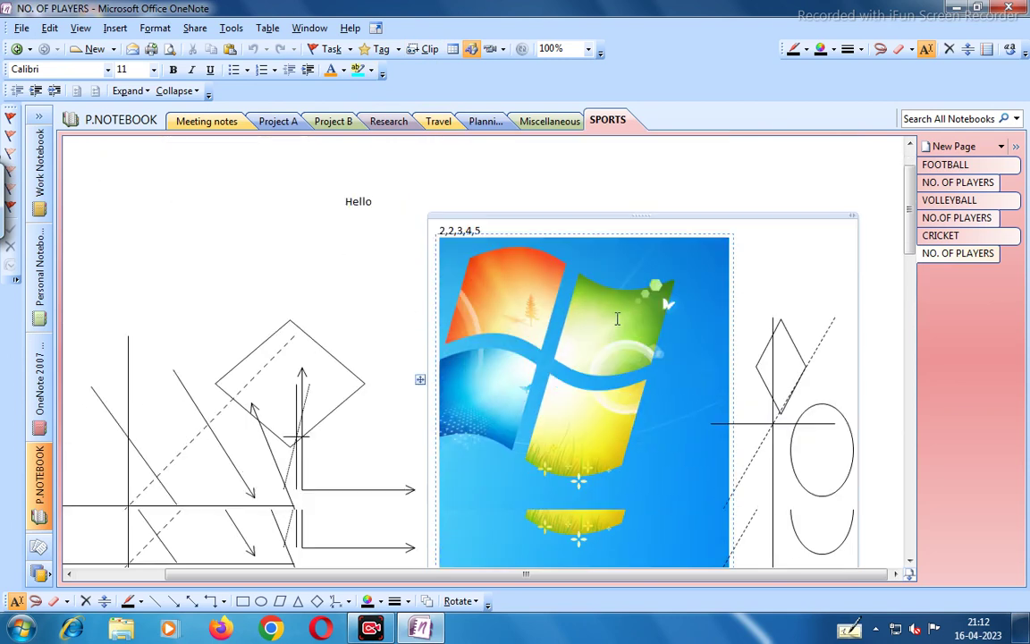
pyautogui.scroll(4, 616, 317)
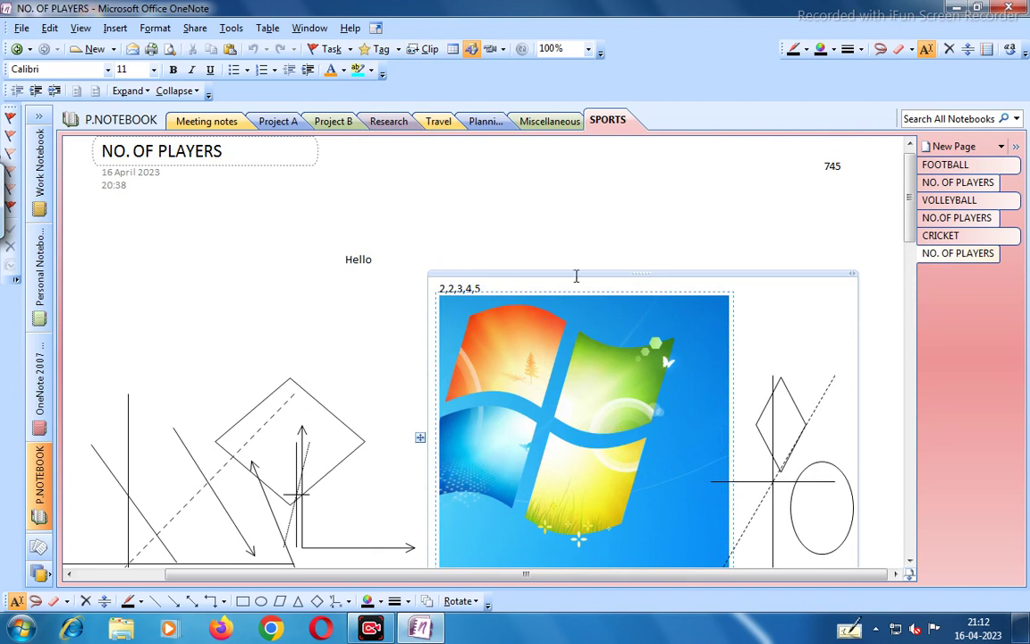
pyautogui.scroll(1, 576, 276)
pyautogui.scroll(-12, 407, 279)
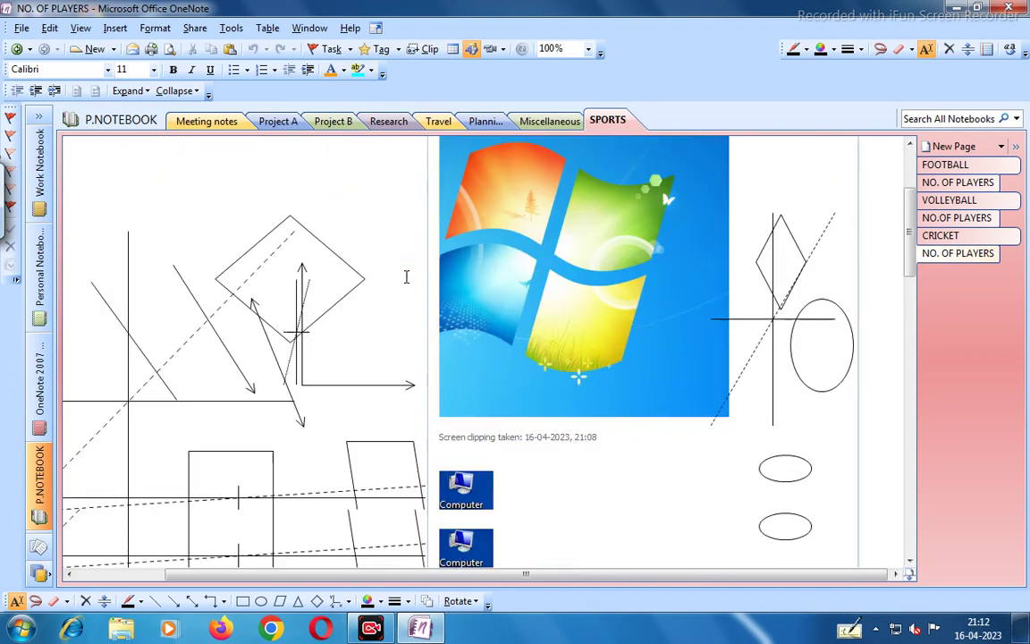
pyautogui.scroll(-15, 407, 289)
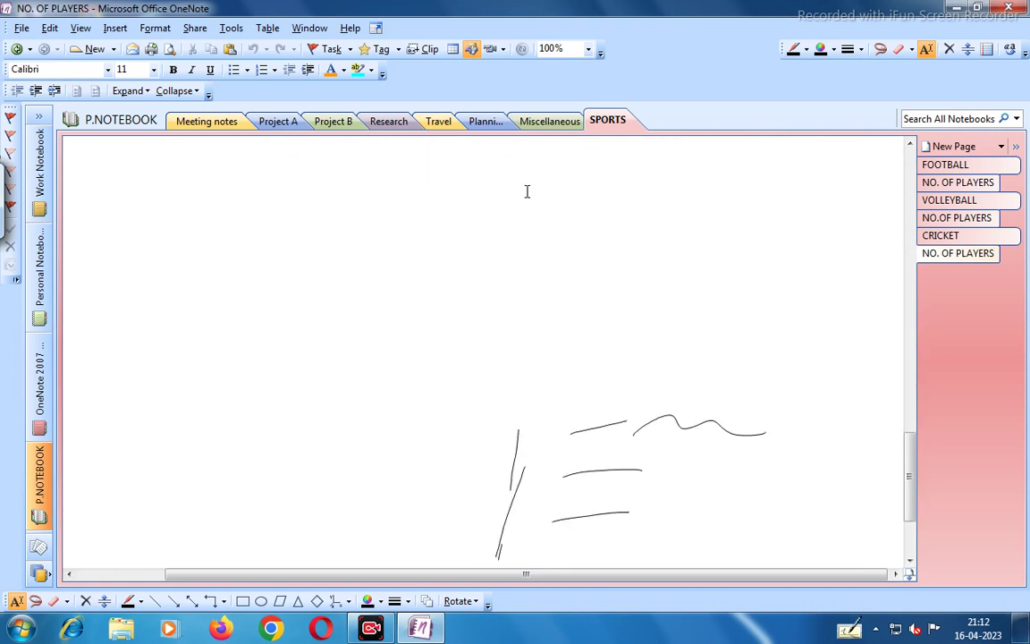
pyautogui.scroll(-3, 665, 343)
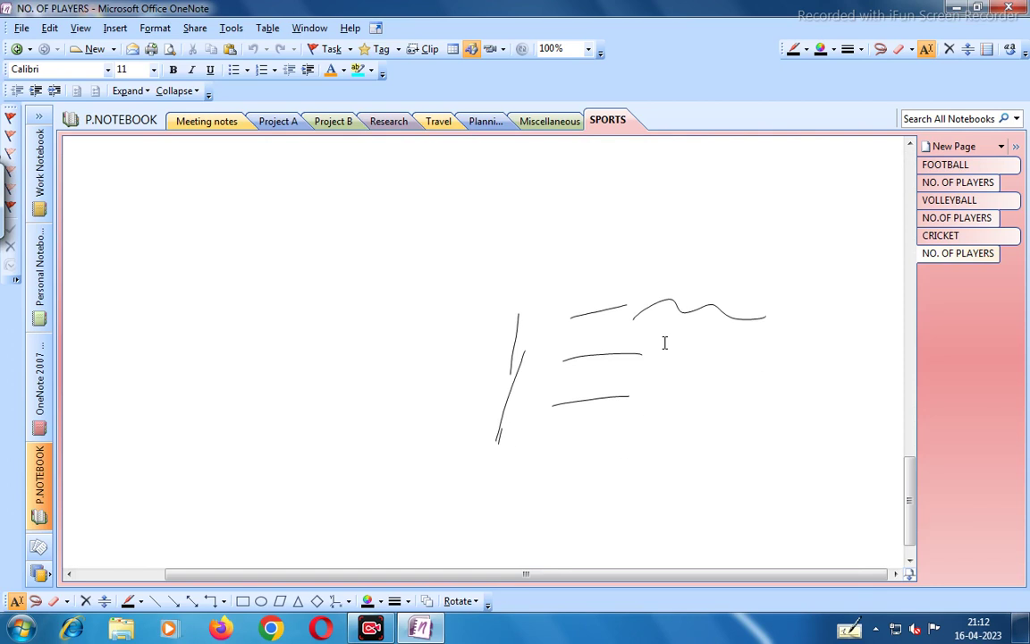
pyautogui.scroll(10, 368, 289)
pyautogui.scroll(8, 368, 289)
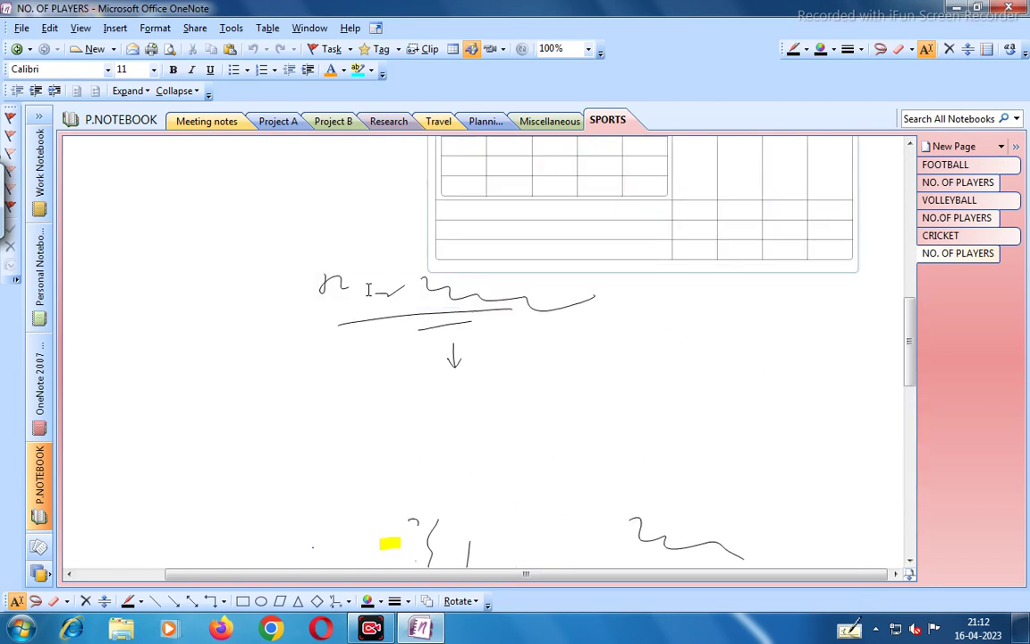
pyautogui.scroll(6, 368, 289)
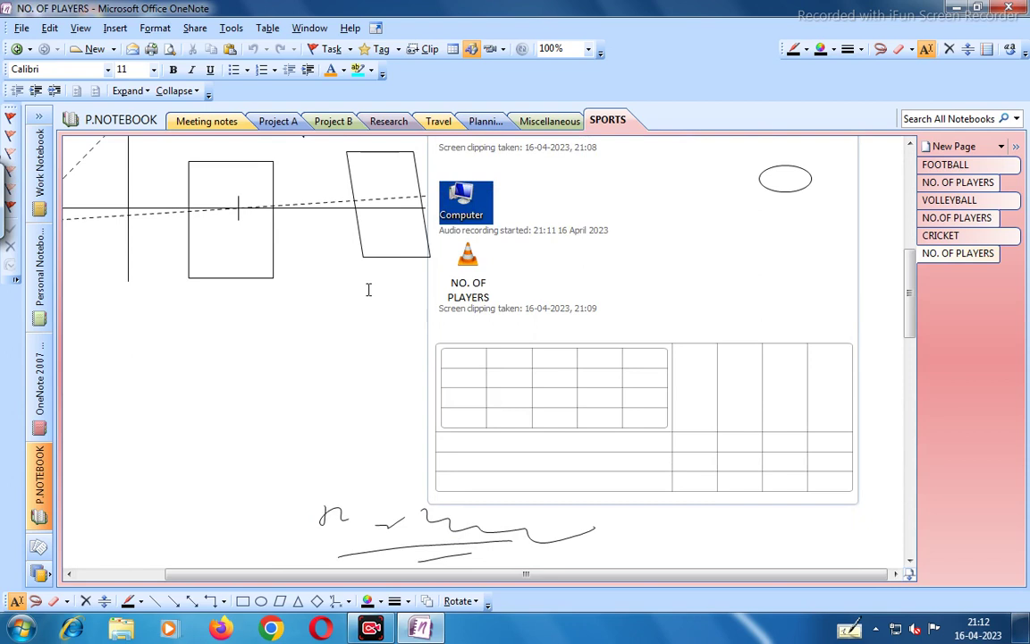
pyautogui.scroll(8, 368, 289)
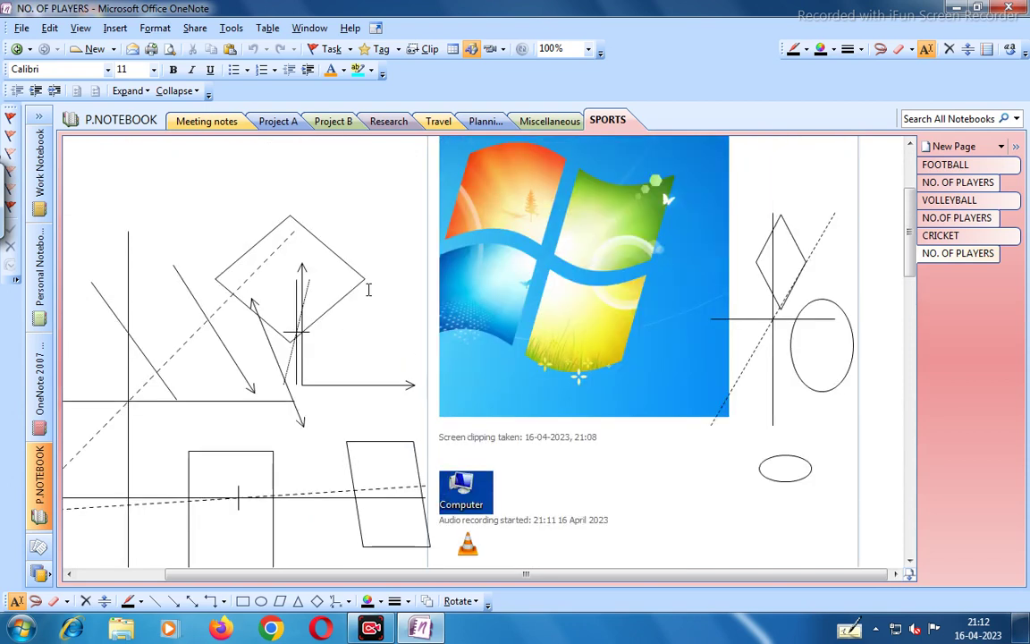
pyautogui.scroll(2, 368, 289)
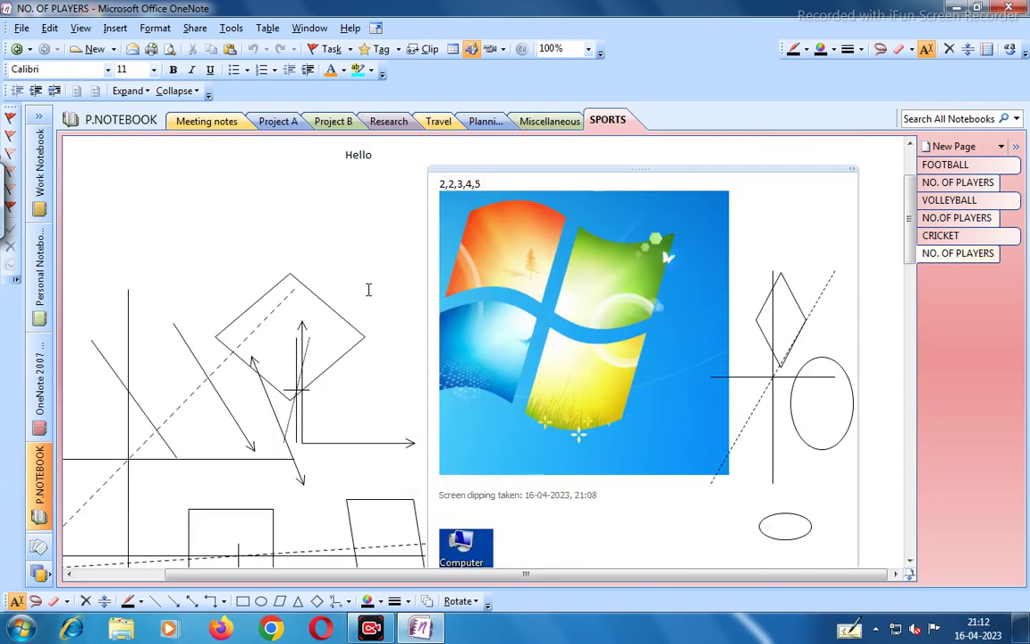